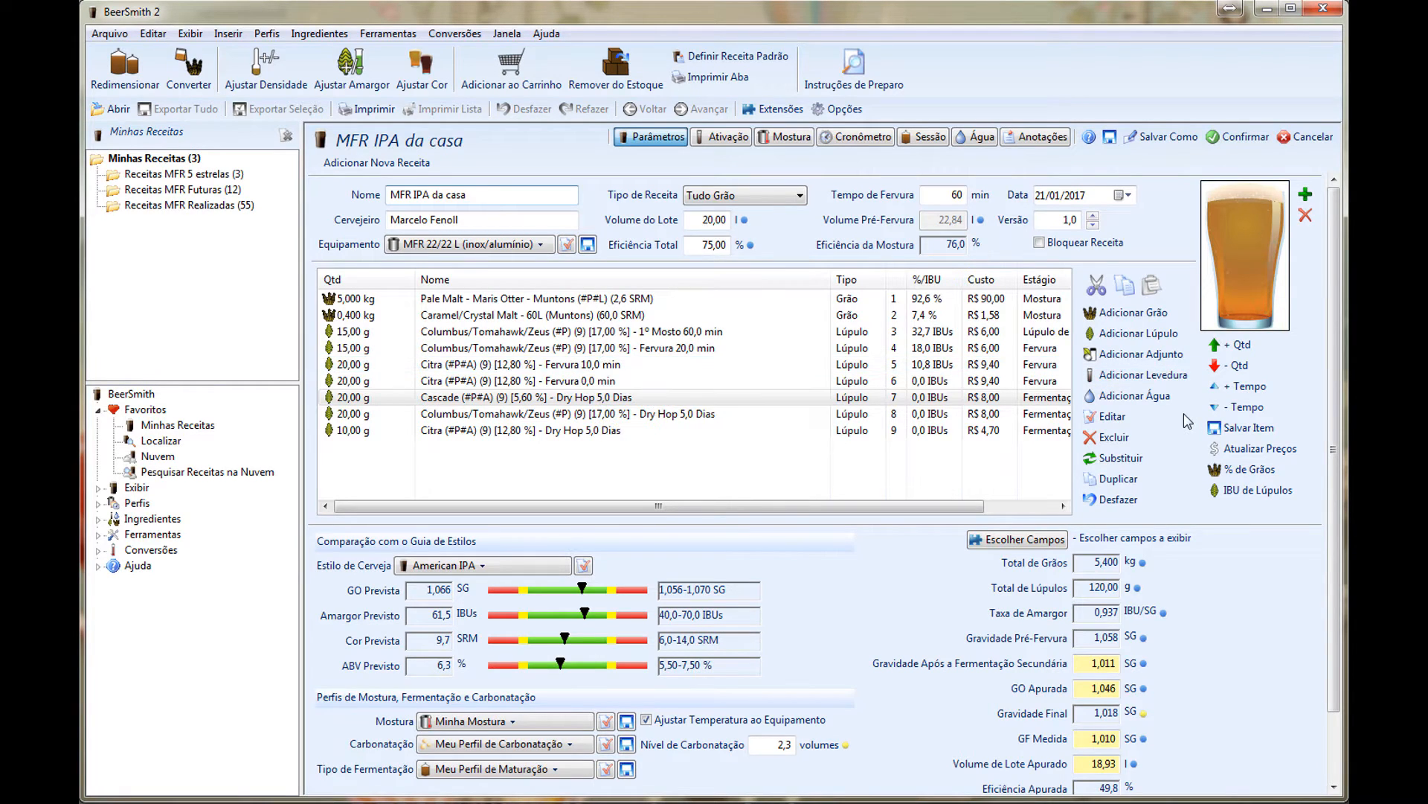
Add one package of the U.S. West Coast yeast (Mangrove Jack's M44) to the recipe with manufacturing date 10/05/2016.
click(1135, 376)
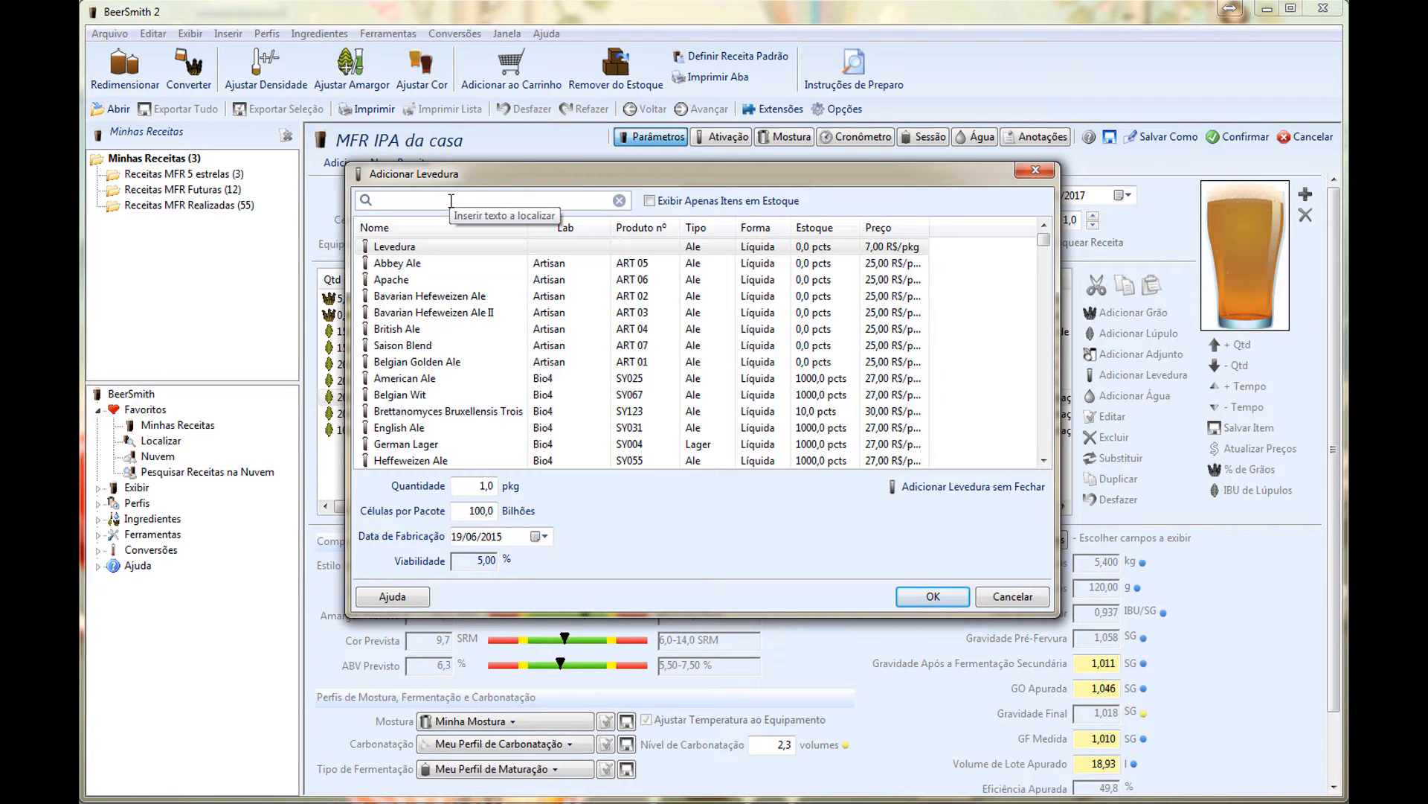
text(44)
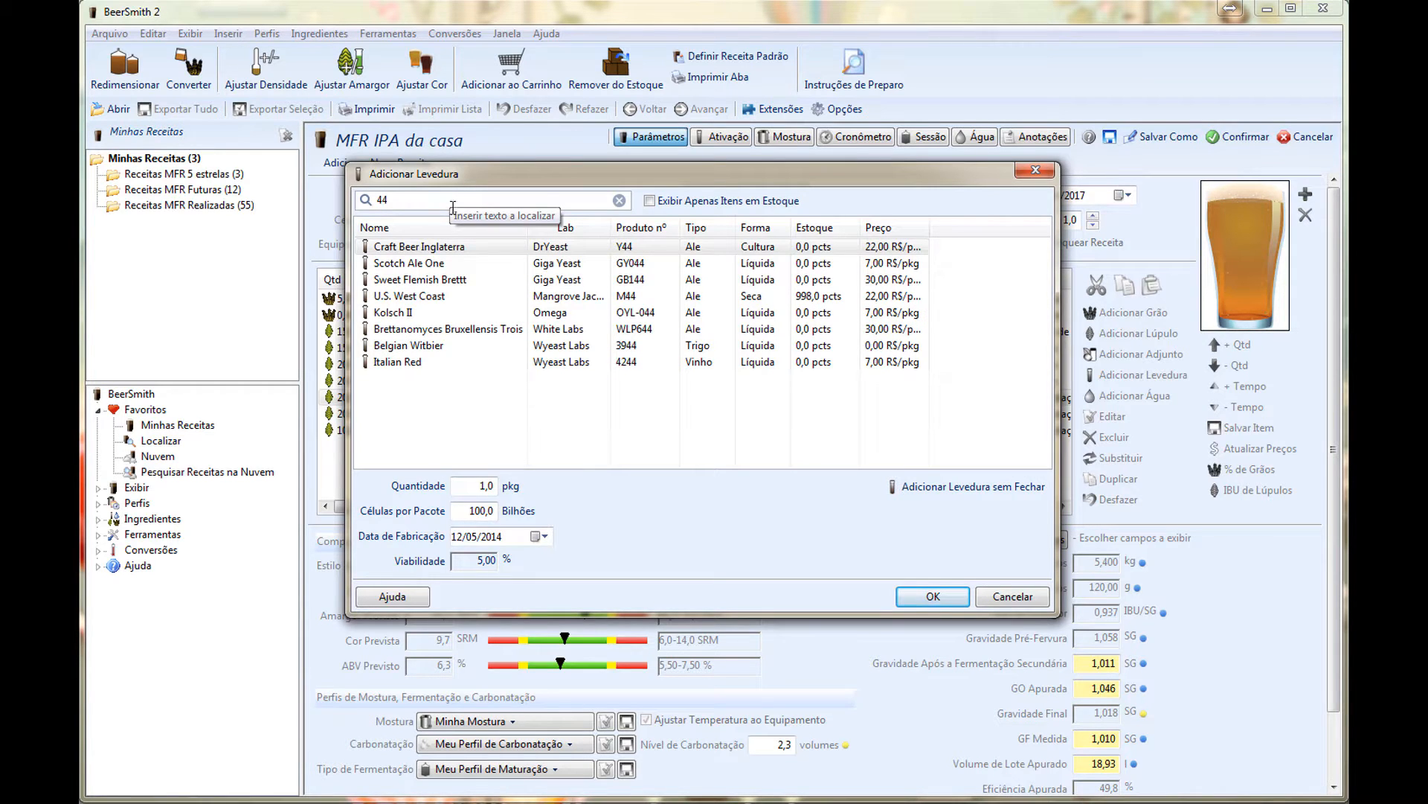
click(438, 297)
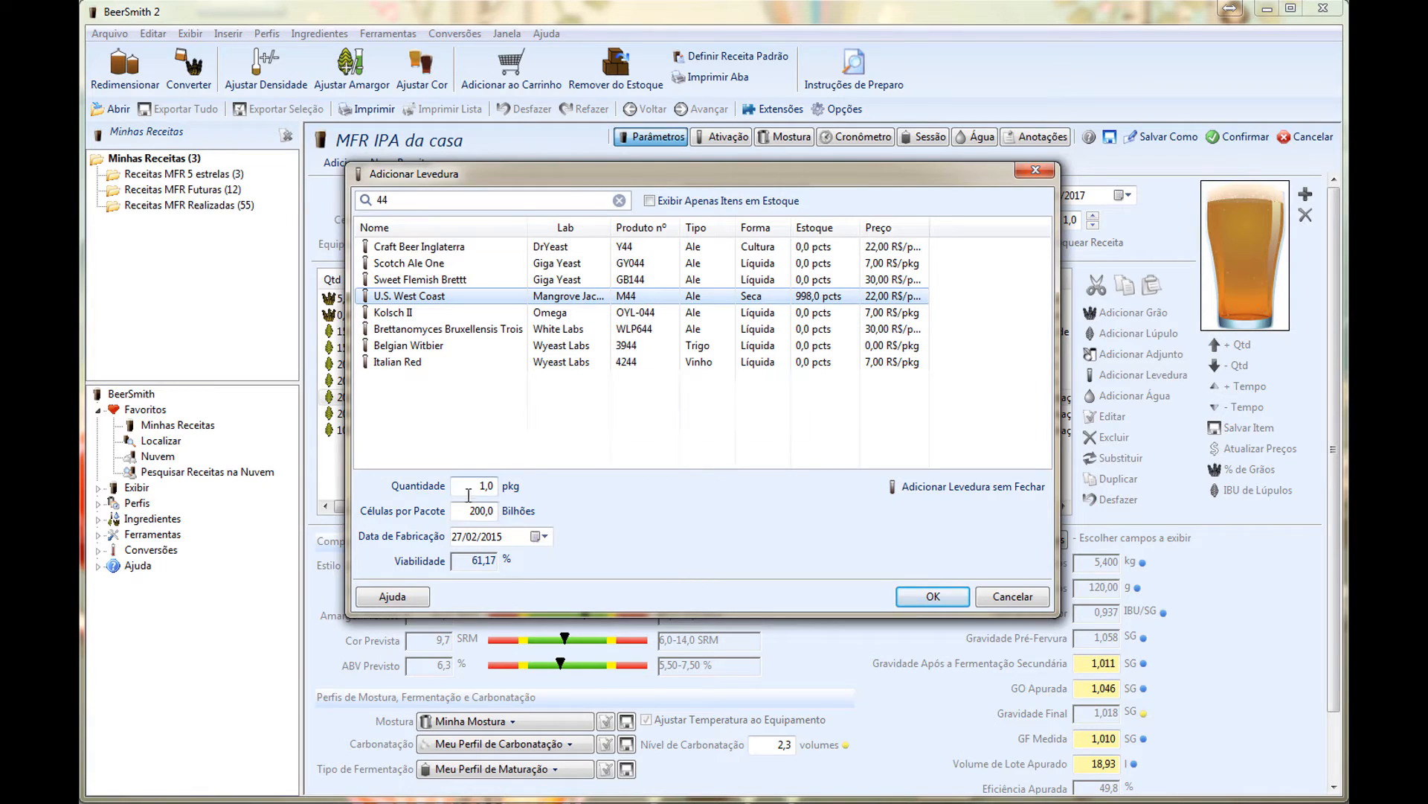
click(503, 541)
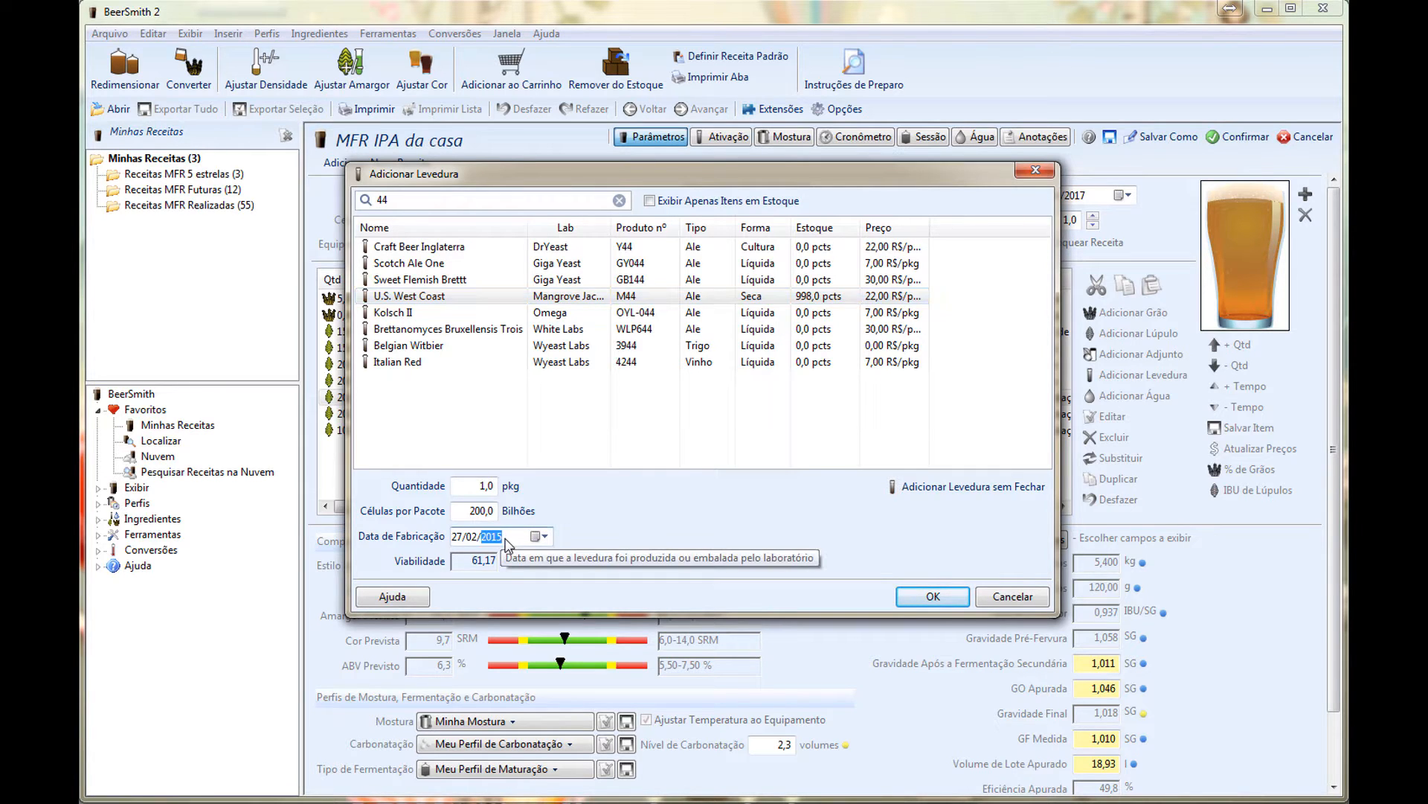
click(457, 543)
text(10)
key(Right)
text(05)
key(Right)
text(2016)
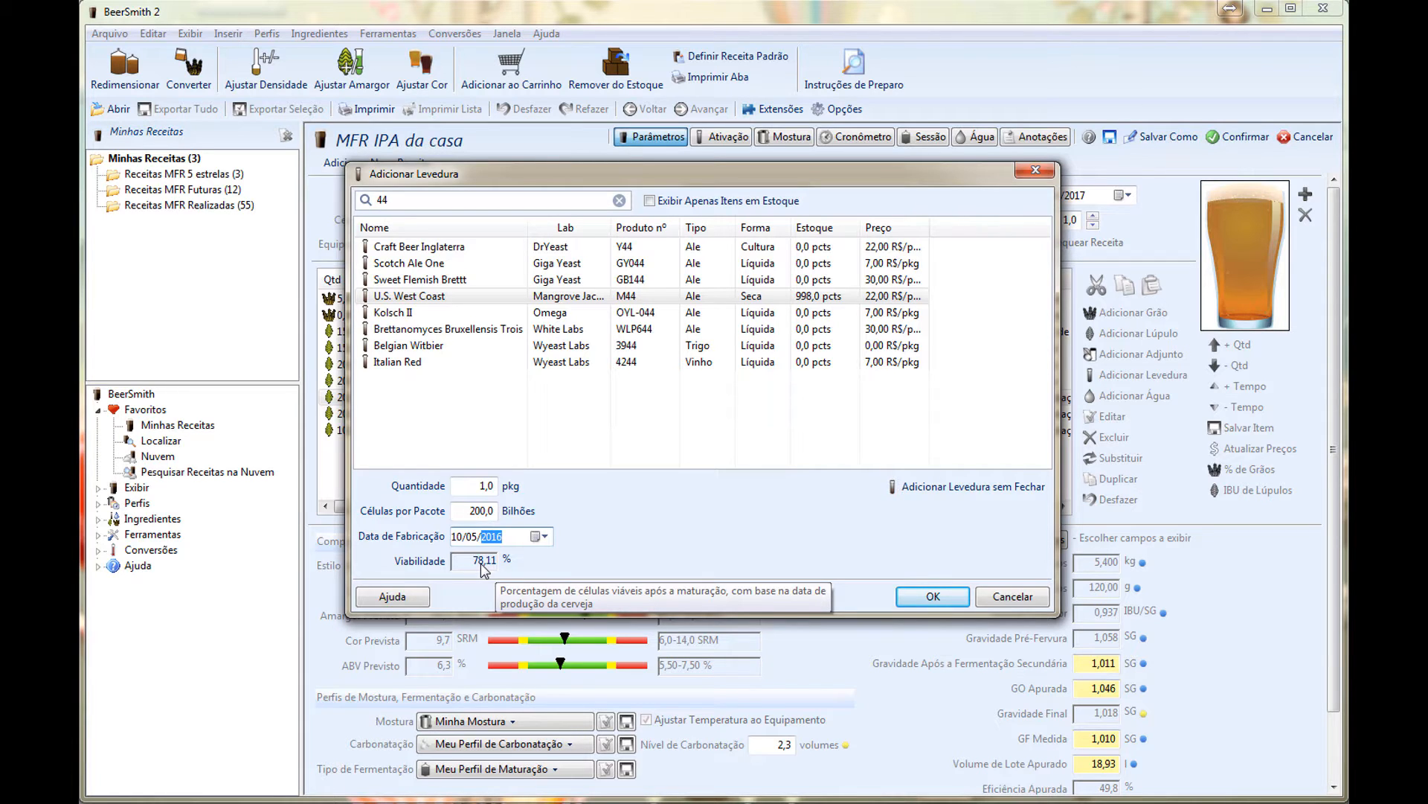
click(933, 596)
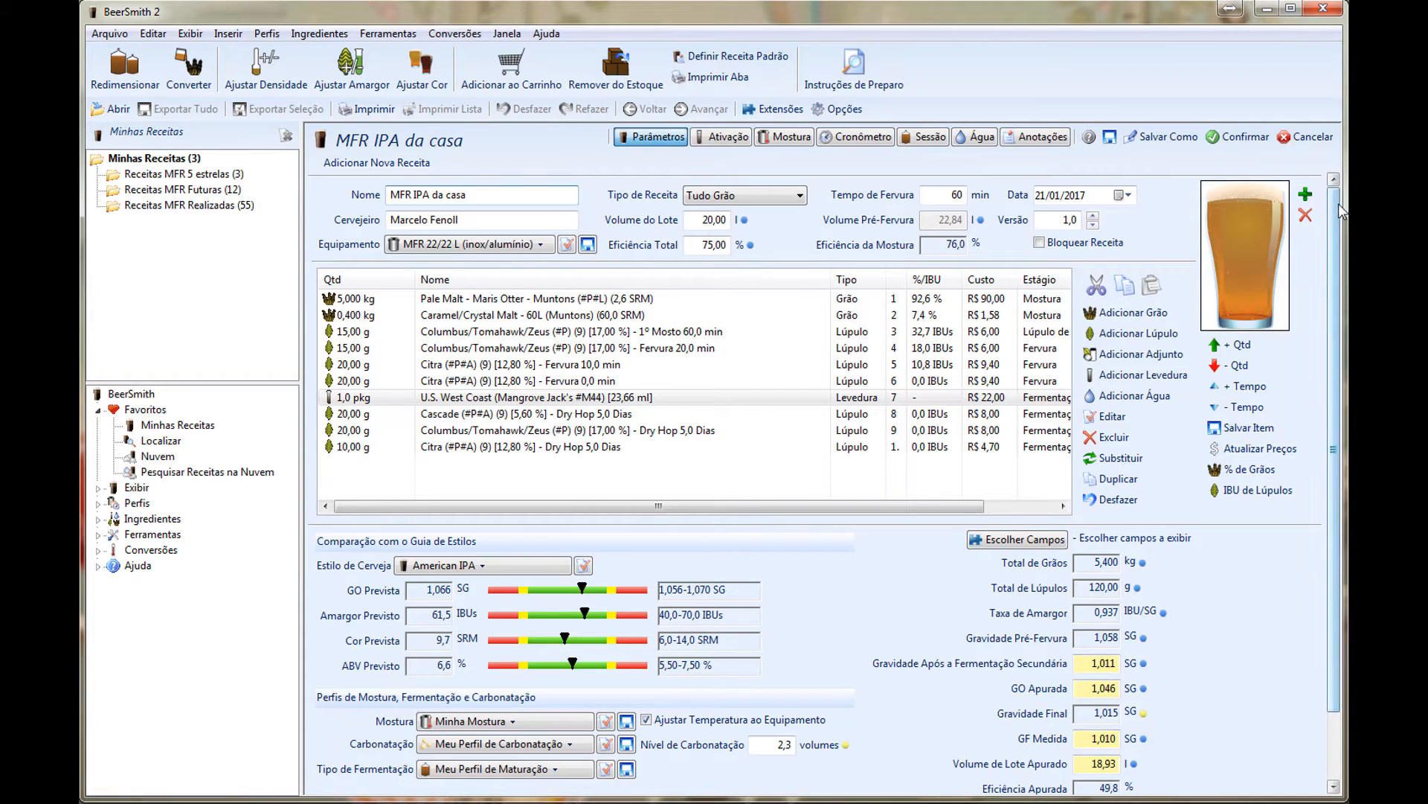
Find the Whirlfloc Tablet among the adjuncts with "whi" and add 0,50 items of it to the recipe.
mouse_move(1335, 208)
mouse_down()
mouse_move(1337, 259)
mouse_move(1342, 183)
mouse_up()
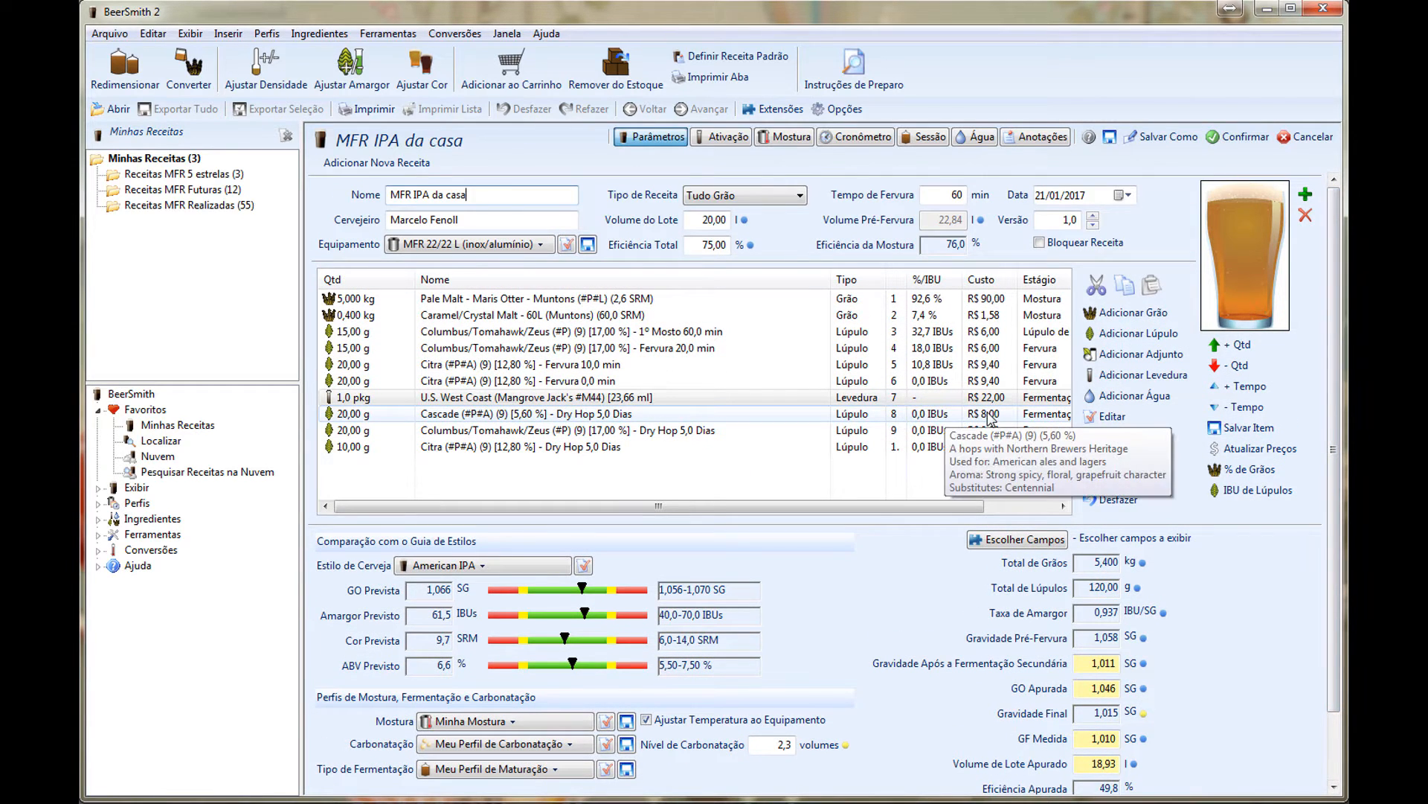
click(1141, 355)
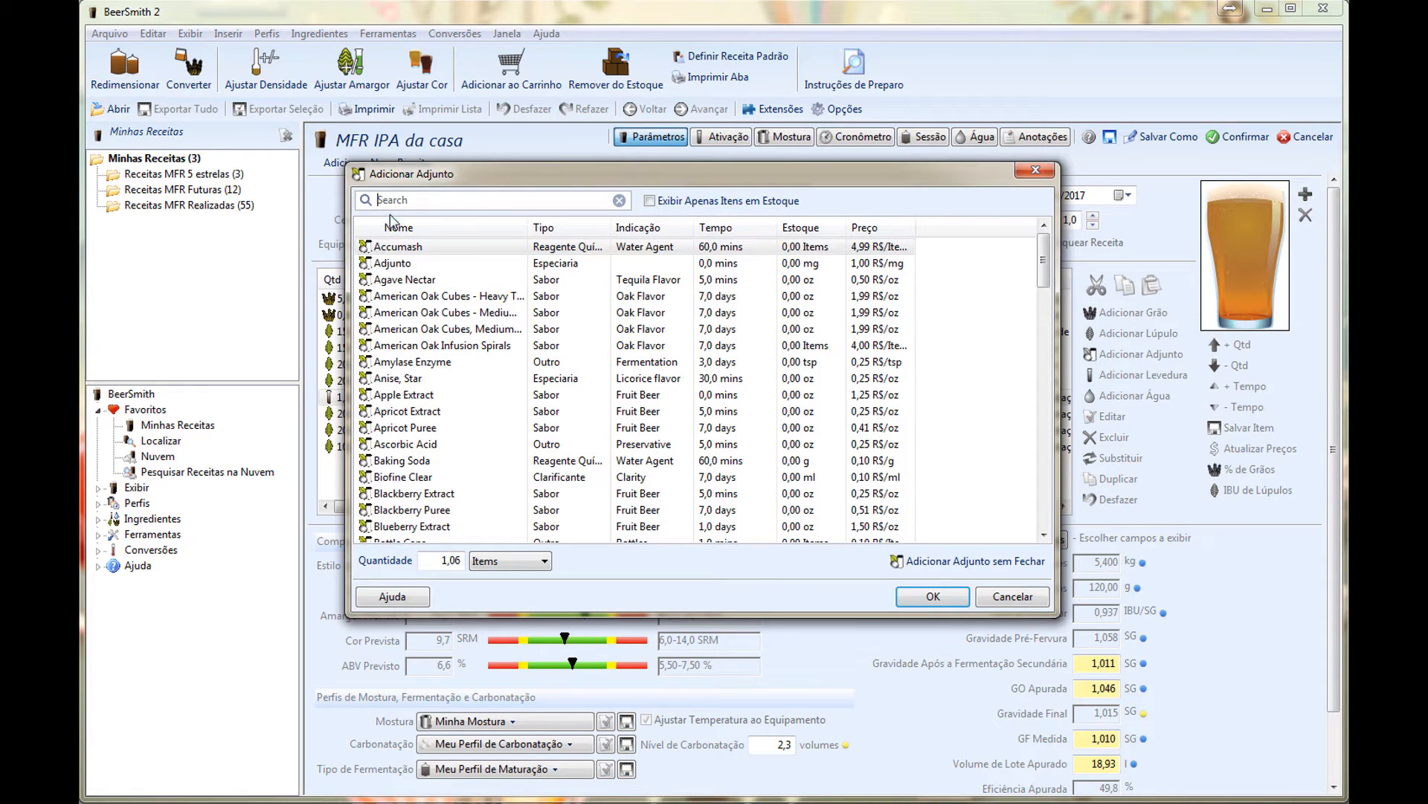
text(wi)
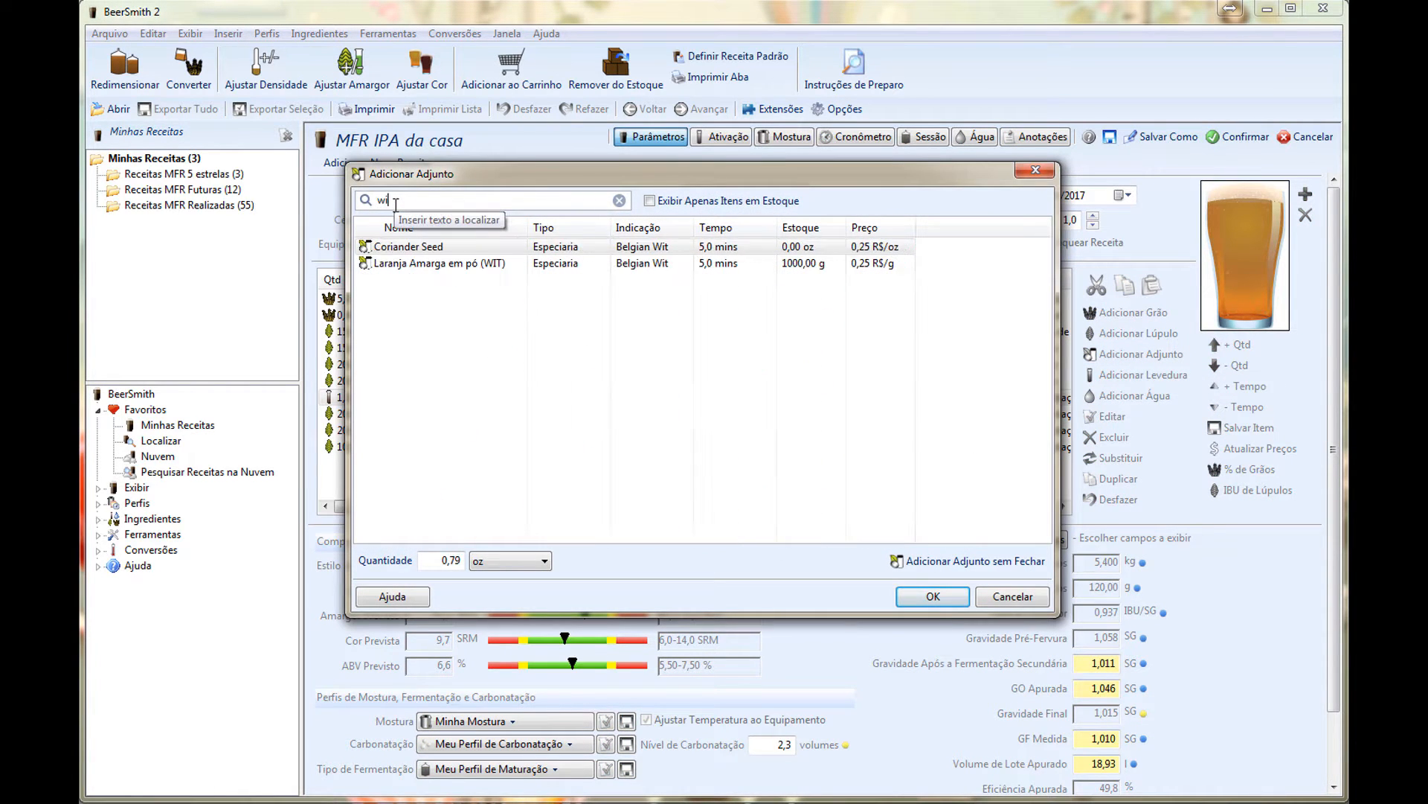
key(BackSpace)
text(hi)
click(400, 265)
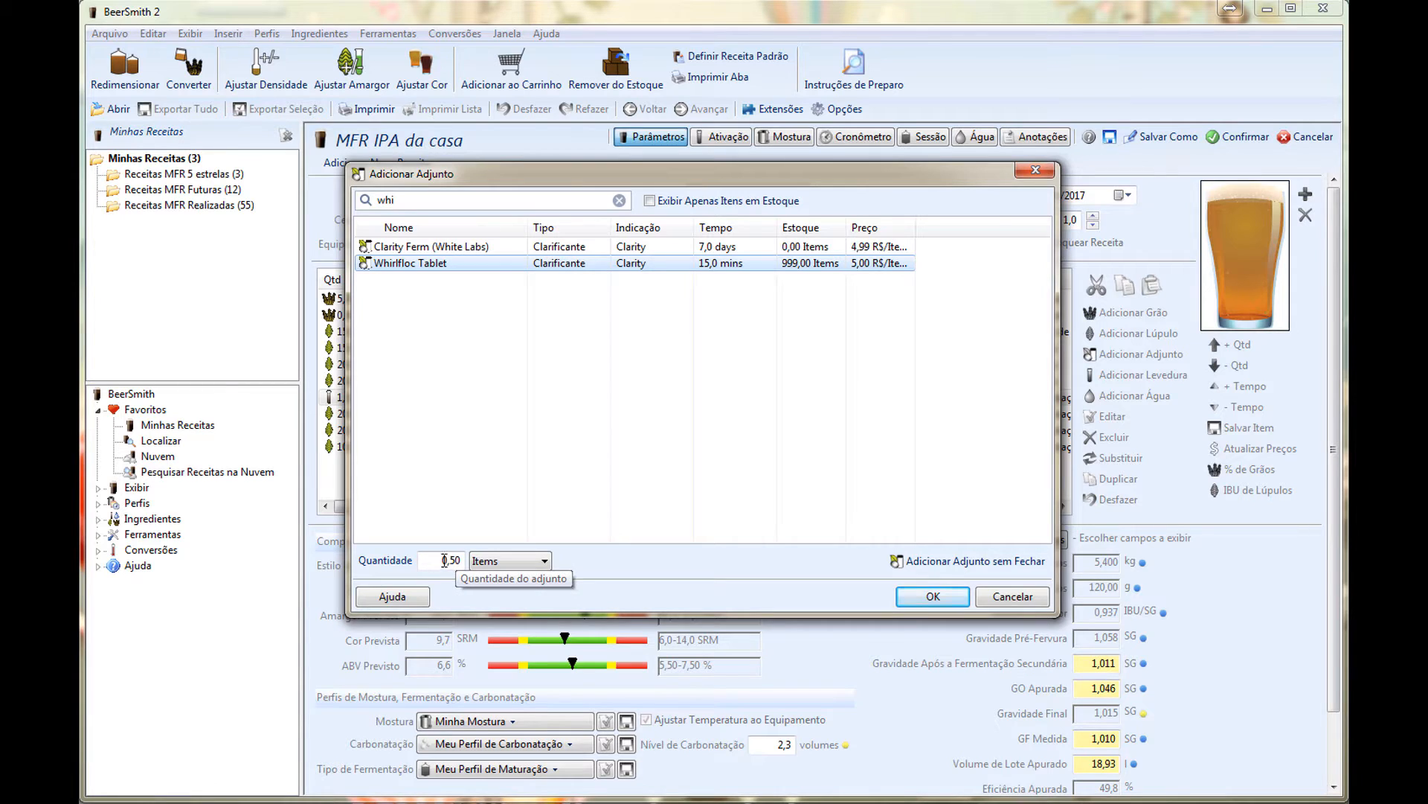
click(923, 601)
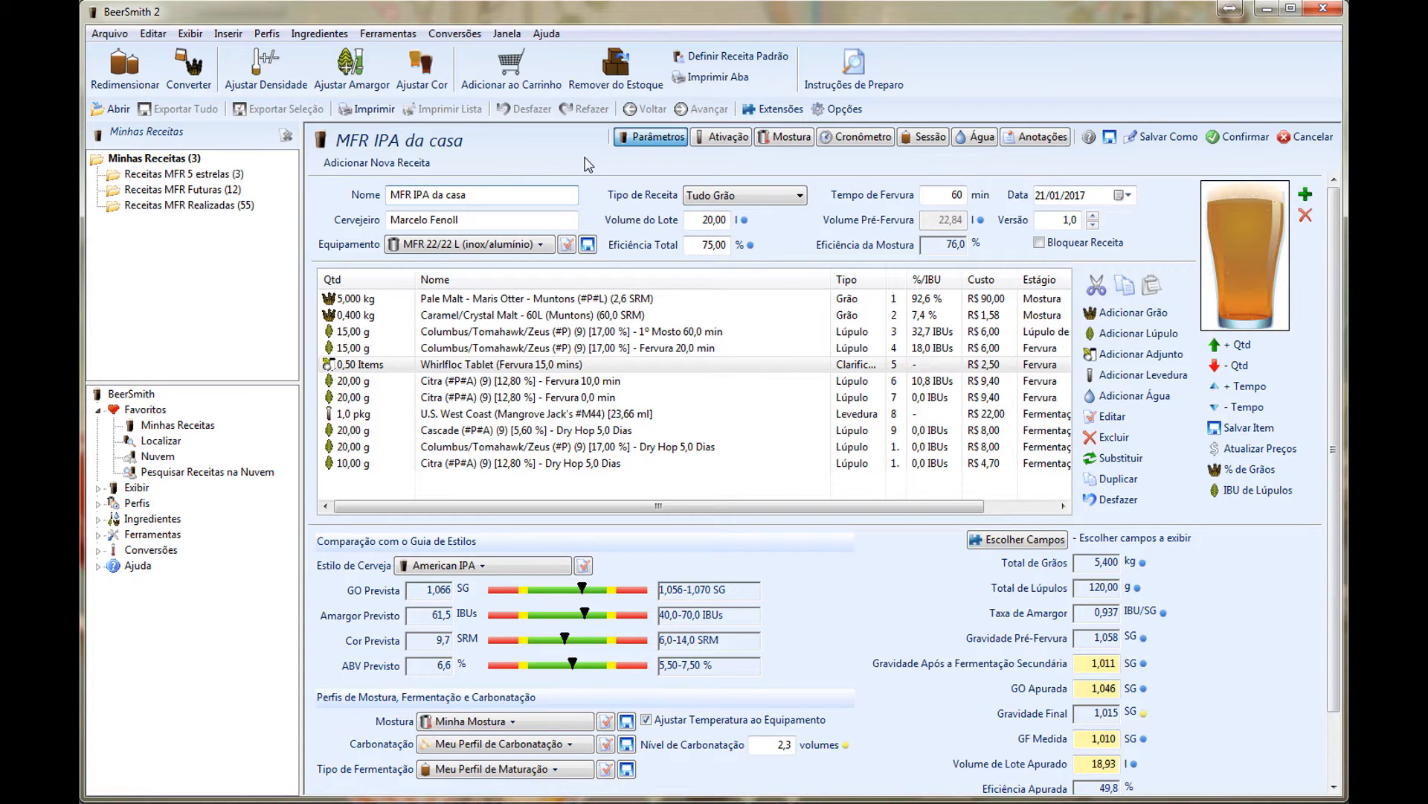
Add 30 l of Água CAESB adaptada para IPA (30L) to the recipe, including its mineral additions in the ingredient list.
click(1116, 399)
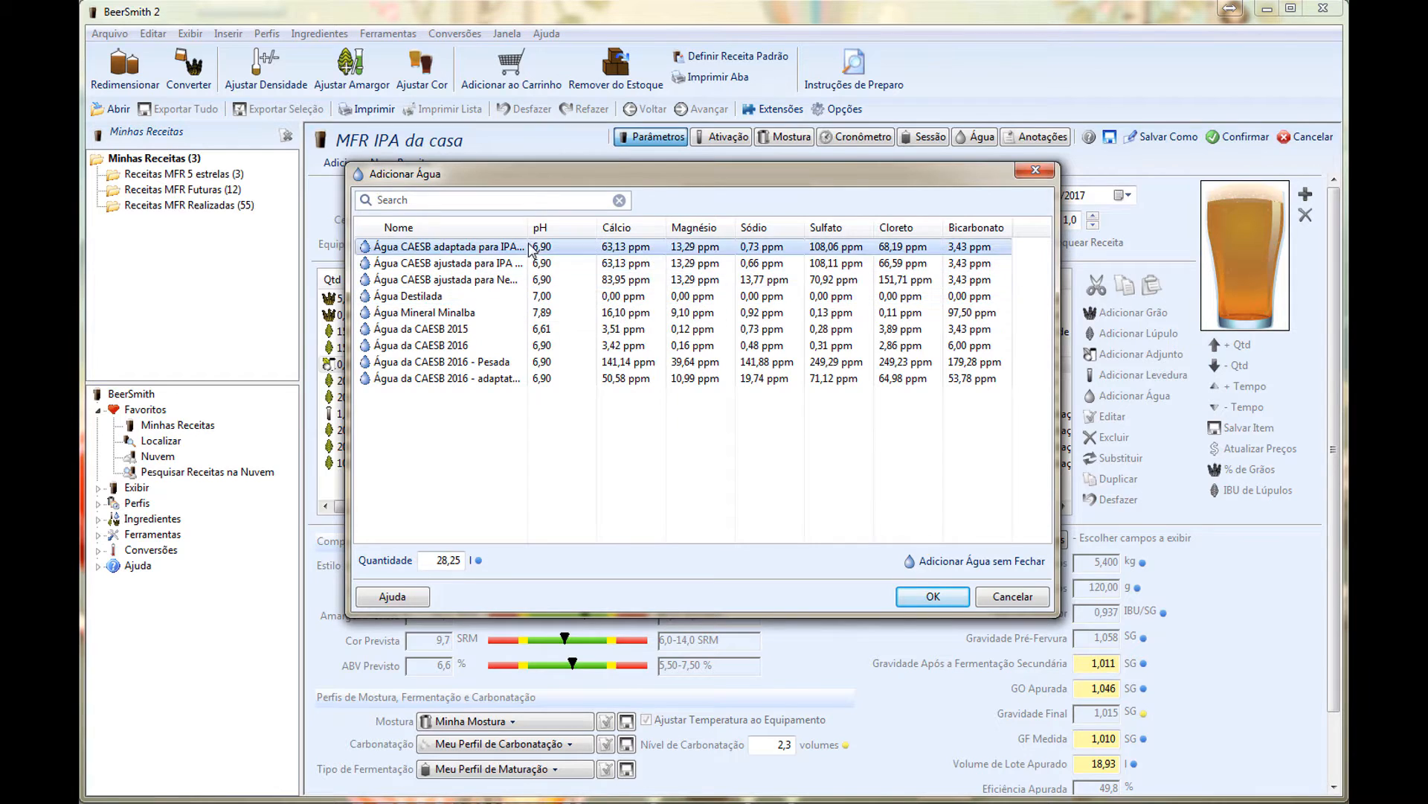
drag(528, 227, 588, 227)
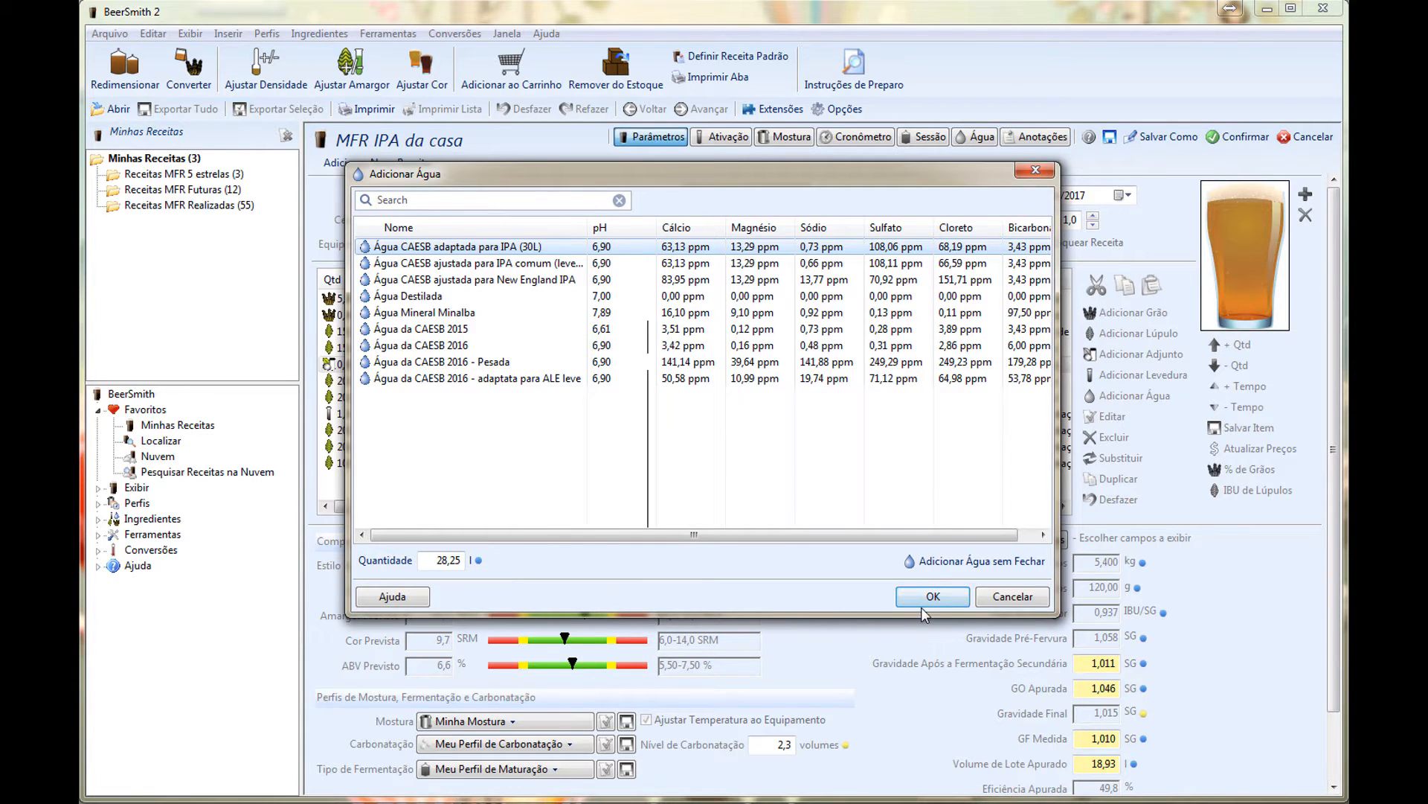
click(439, 562)
text(30)
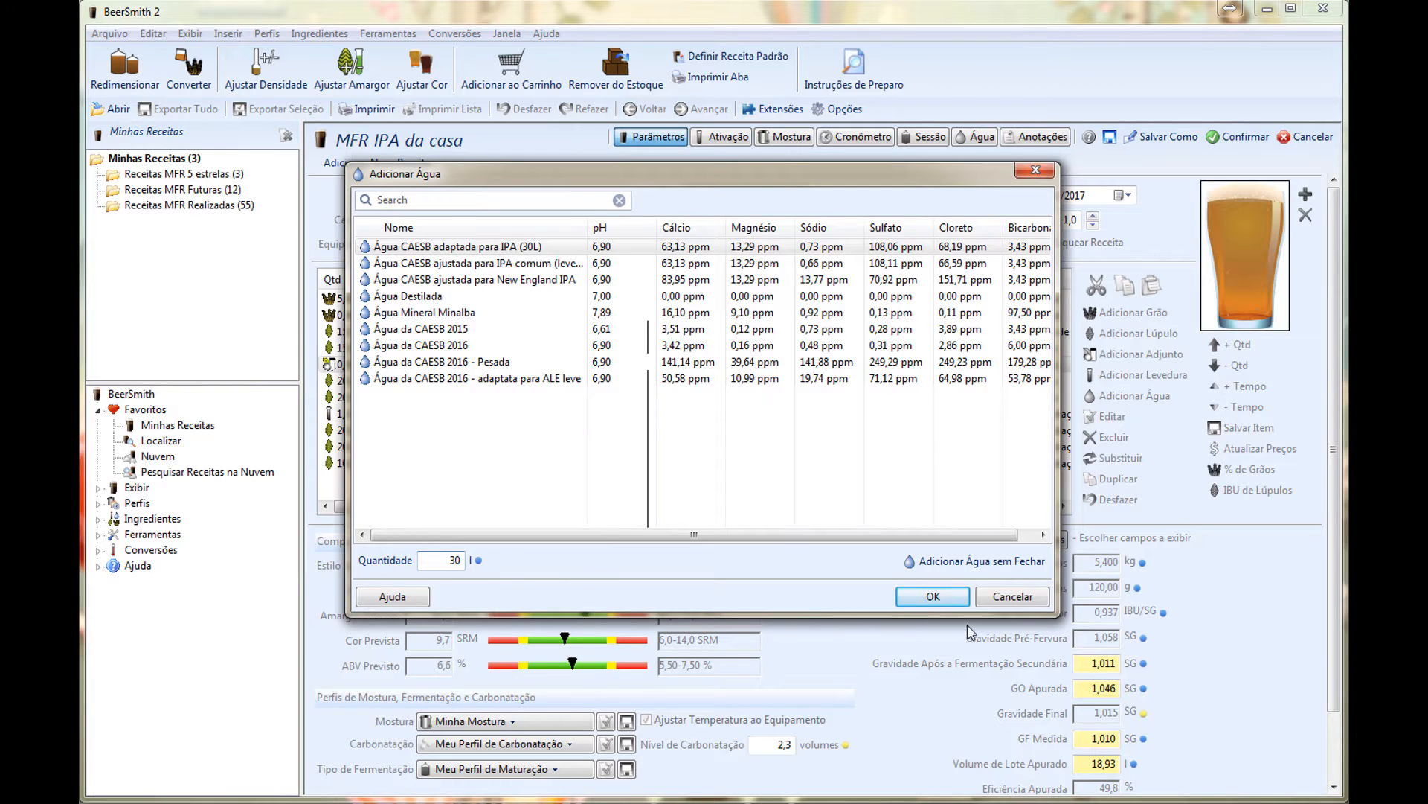
click(935, 598)
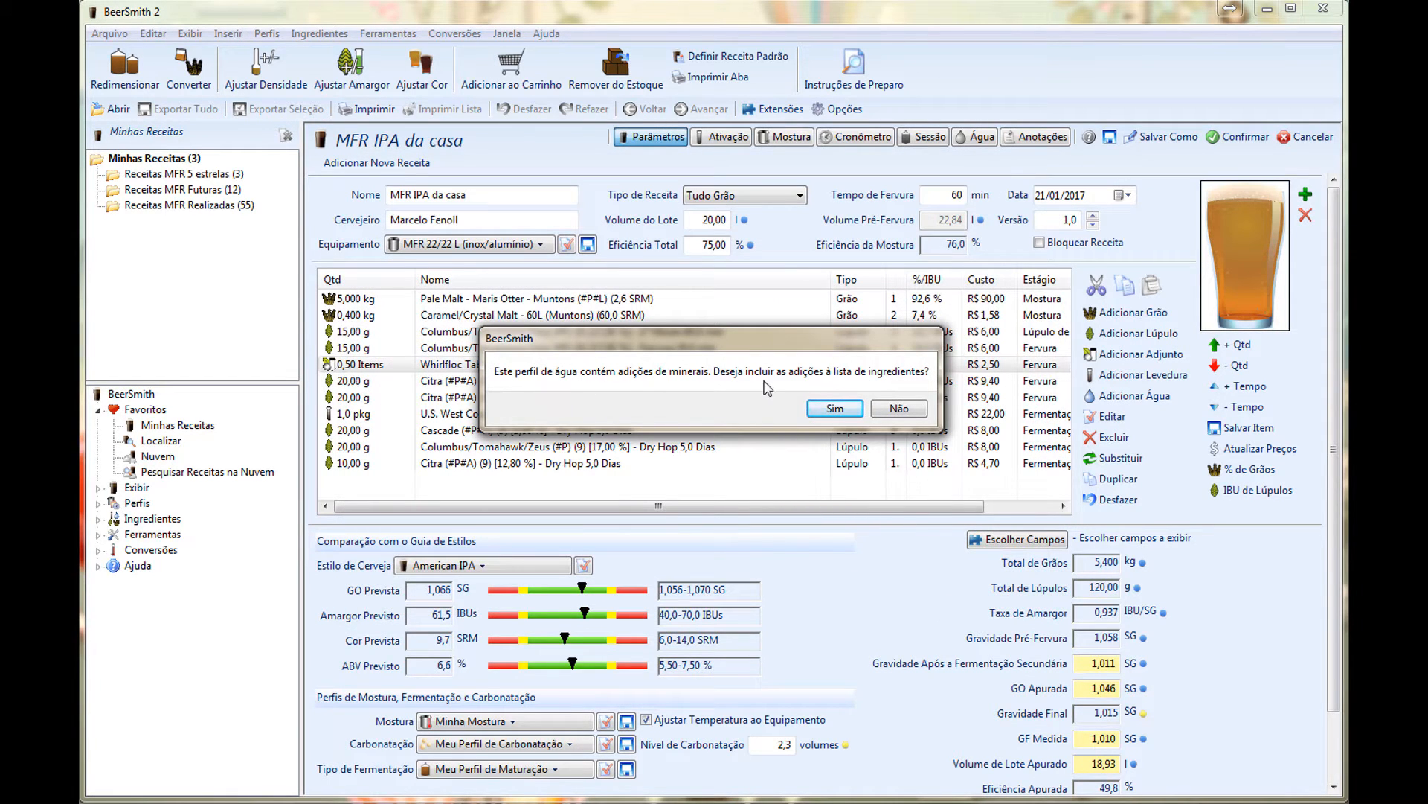
click(834, 410)
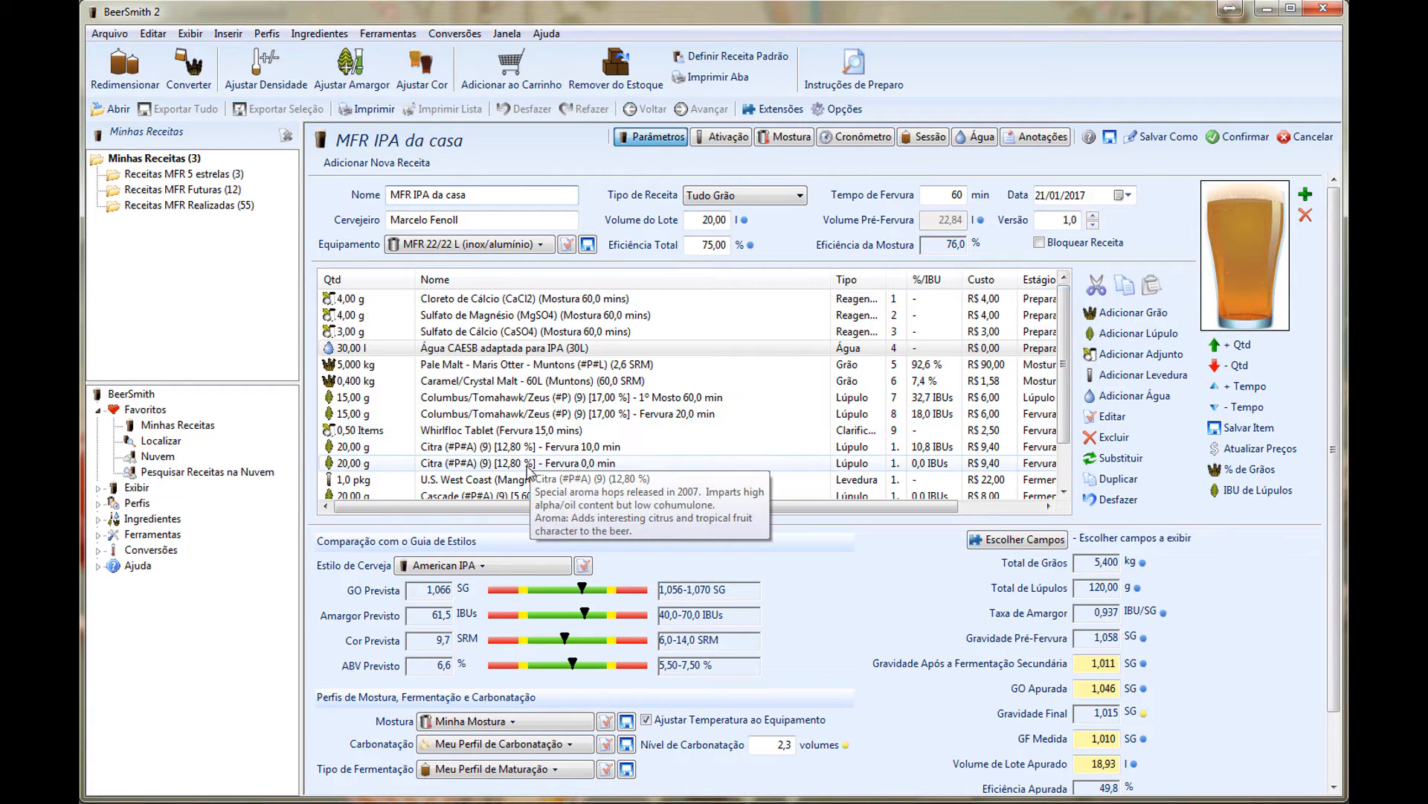
Clear the measured values for gravity after secondary fermentation, GO Apurada, GF Medida and Volume de Lote Apurado.
scroll(601, 468, down, 1)
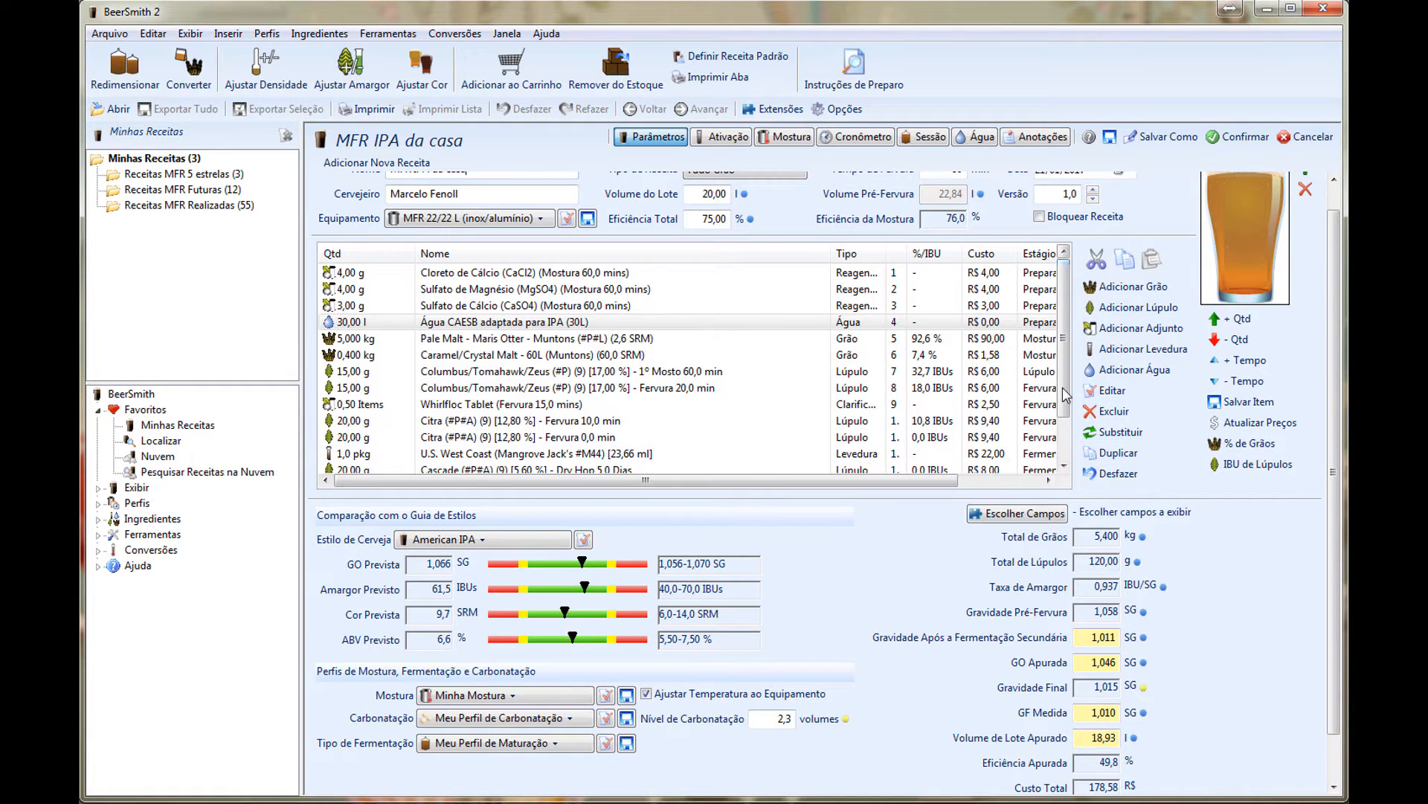
scroll(1064, 394, down, 1)
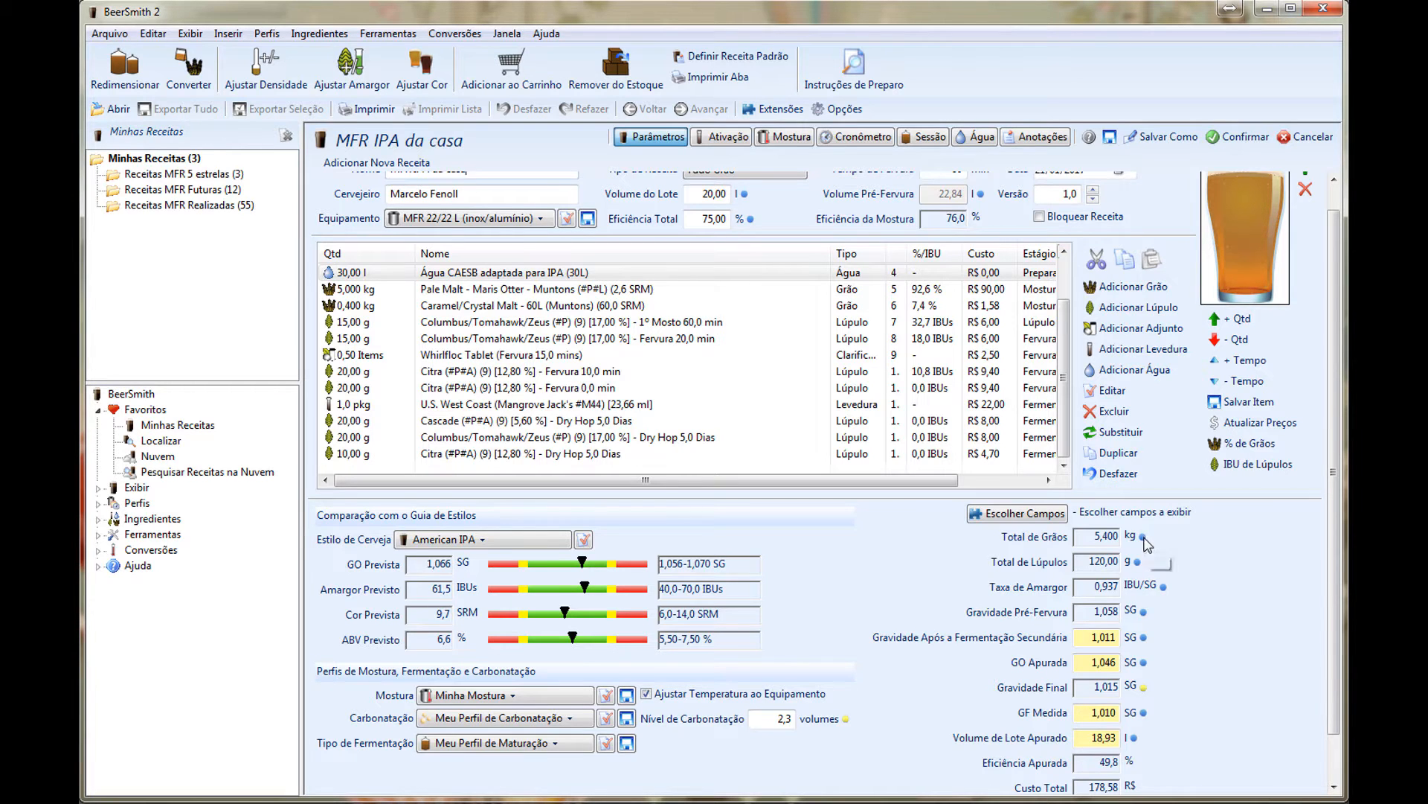
scroll(770, 508, up, 1)
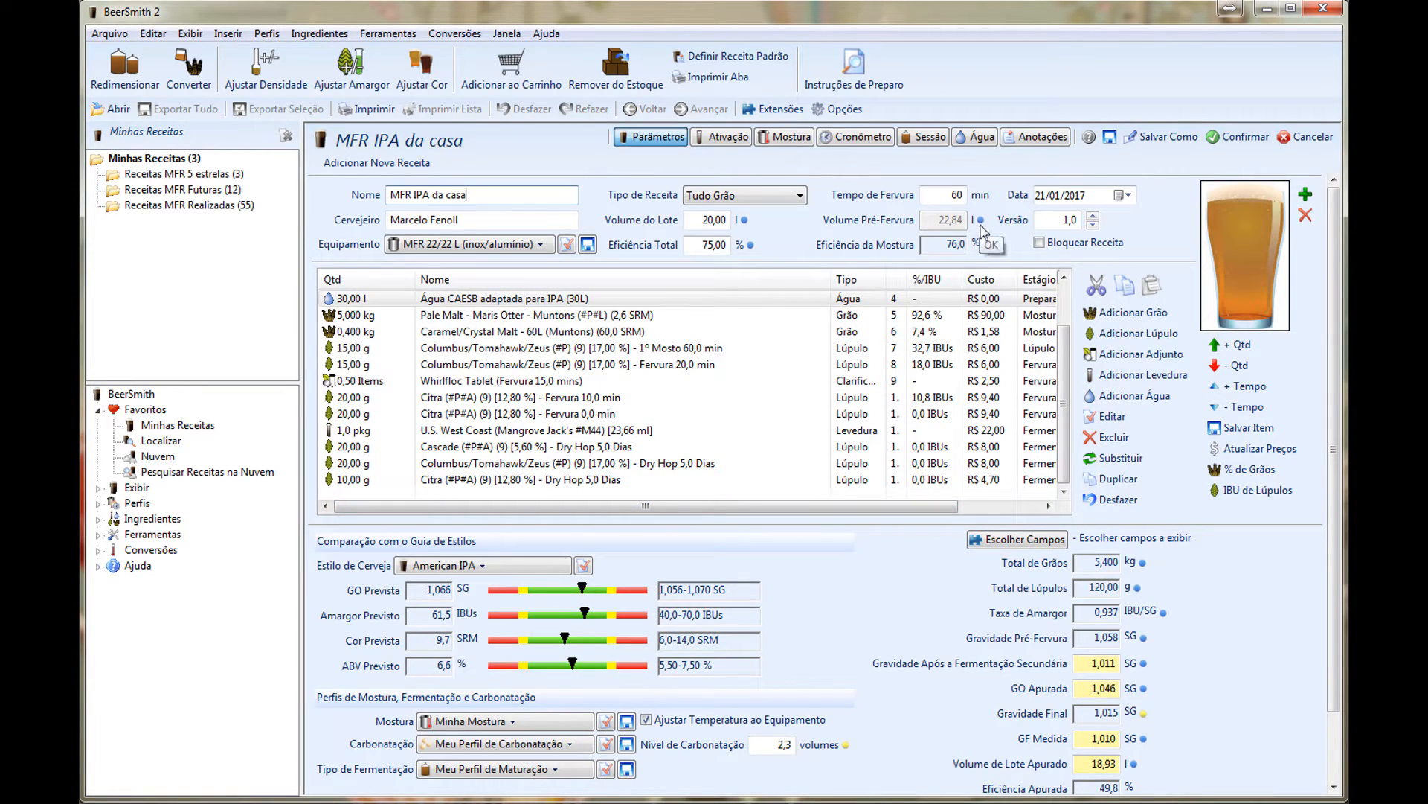
scroll(1183, 480, down, 2)
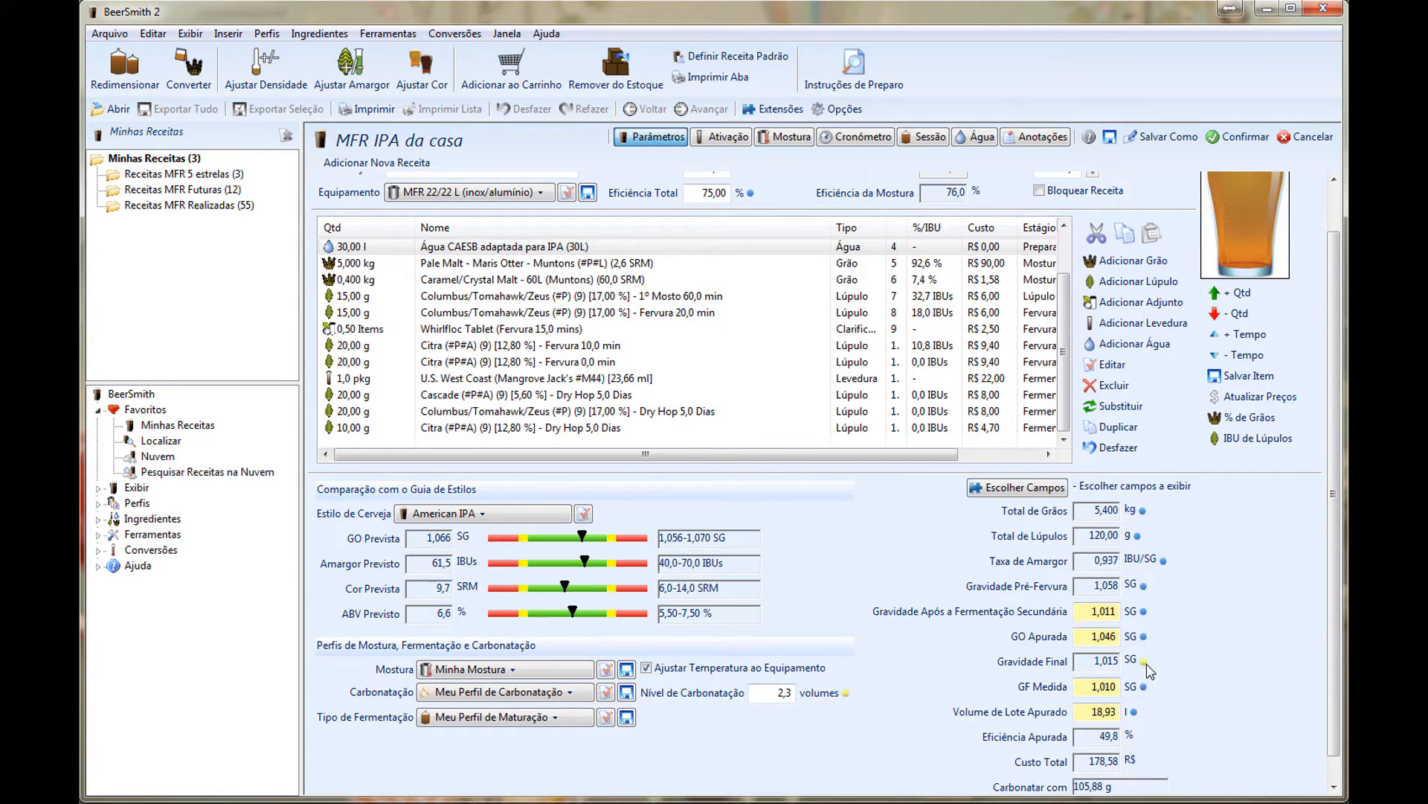
mouse_move(1141, 666)
drag(1086, 614, 1120, 638)
key(Delete)
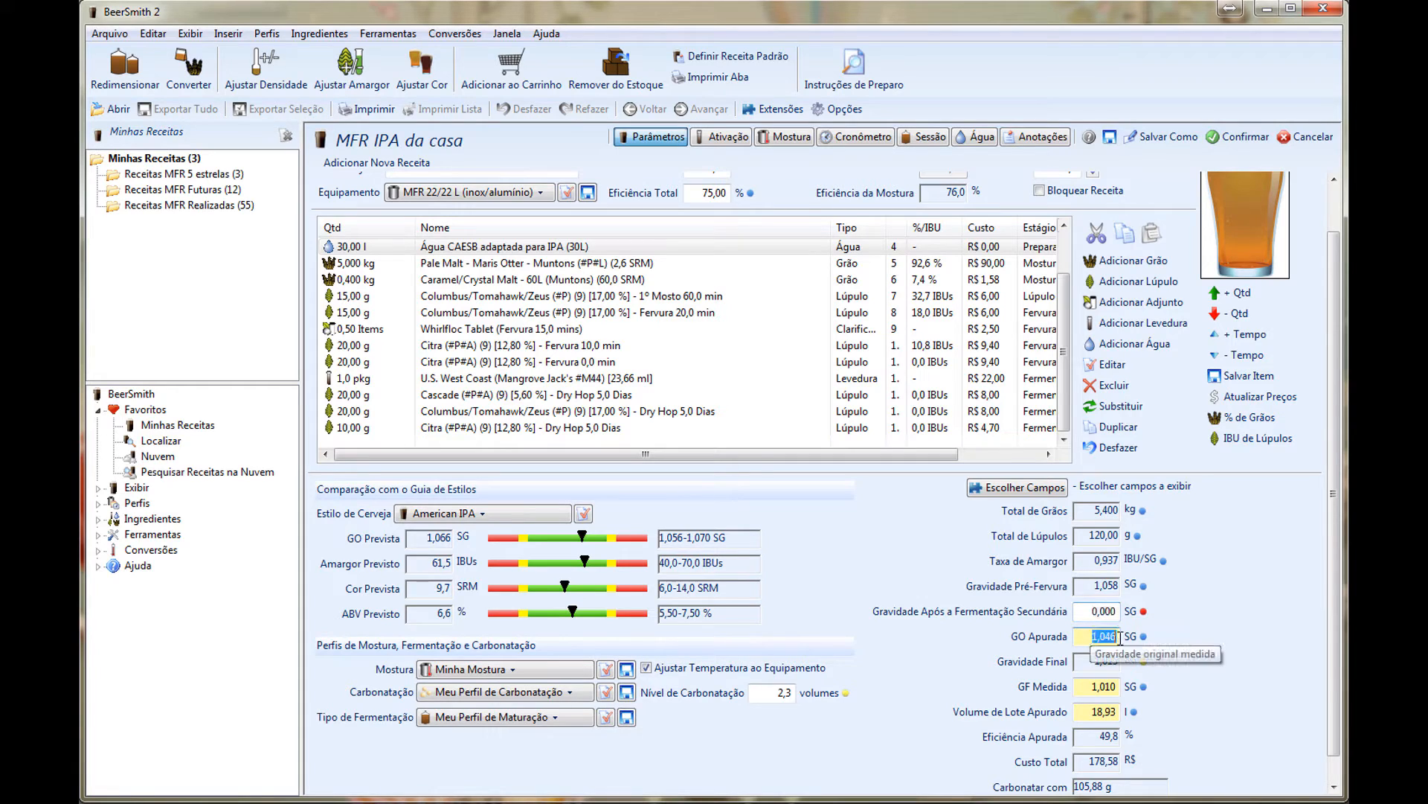
key(Delete)
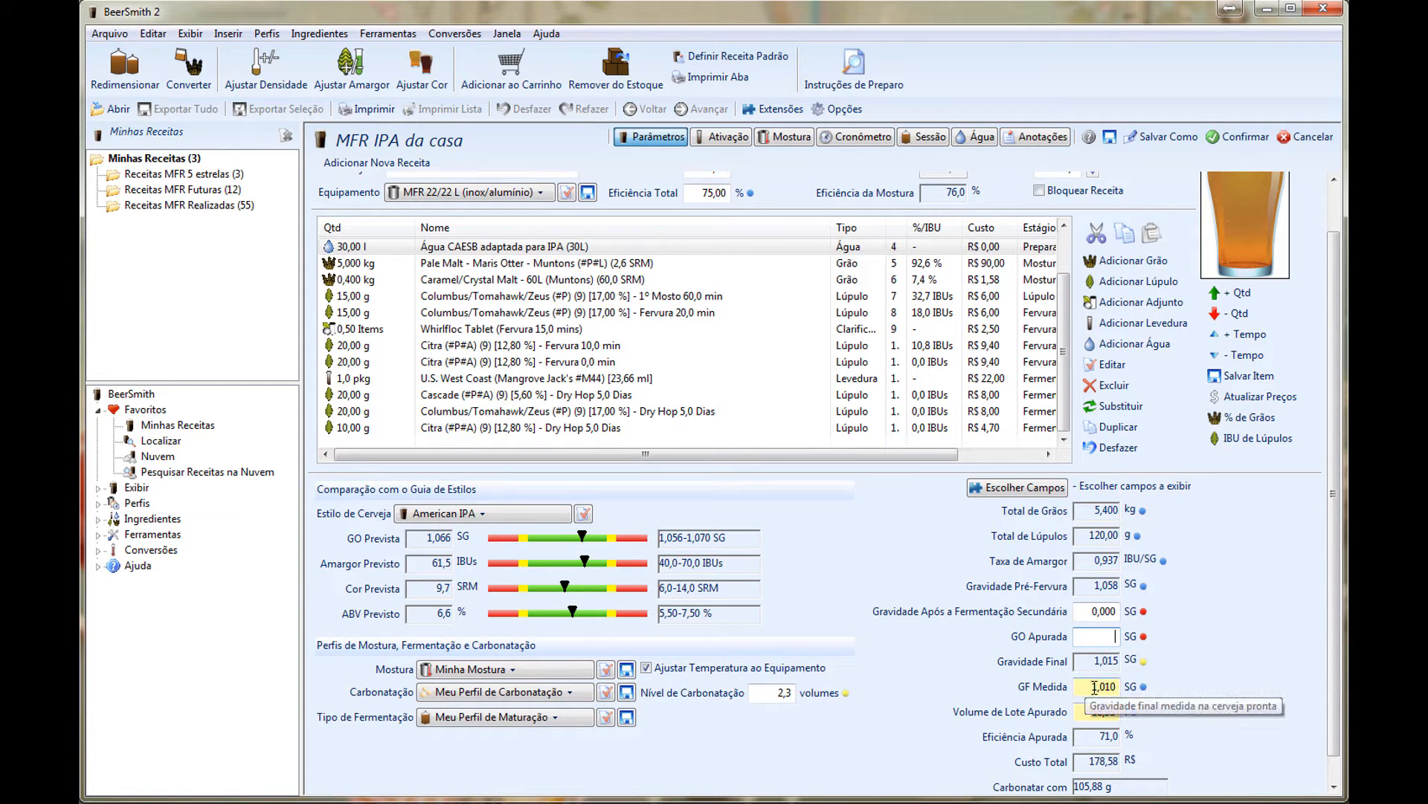
drag(1087, 691, 1117, 712)
key(Delete)
key(Delete)
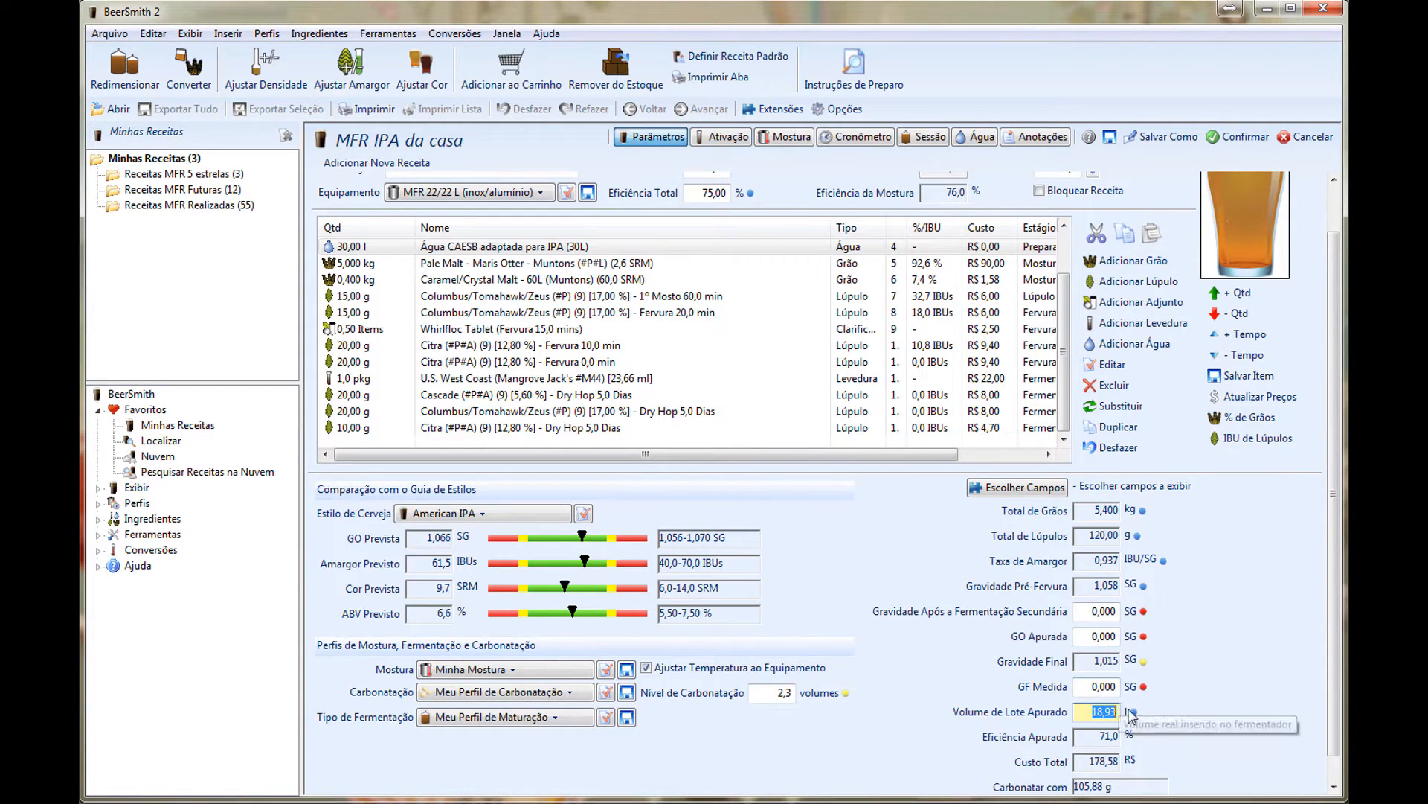
Set the recipe's mash profile to MFR padrão, 2 Steps, Light Body, filtering the profiles by "mfr".
scroll(1212, 670, down, 1)
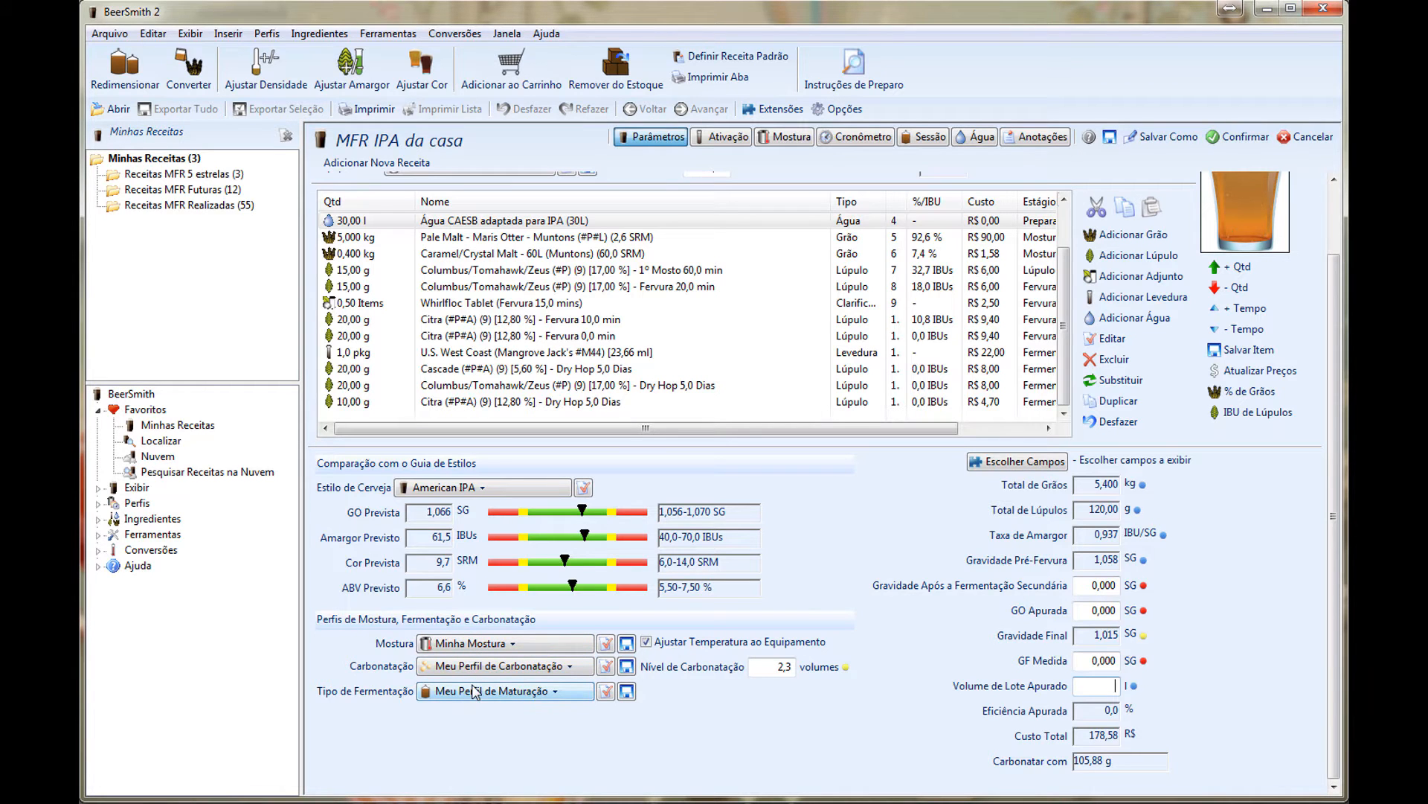
click(500, 645)
click(391, 202)
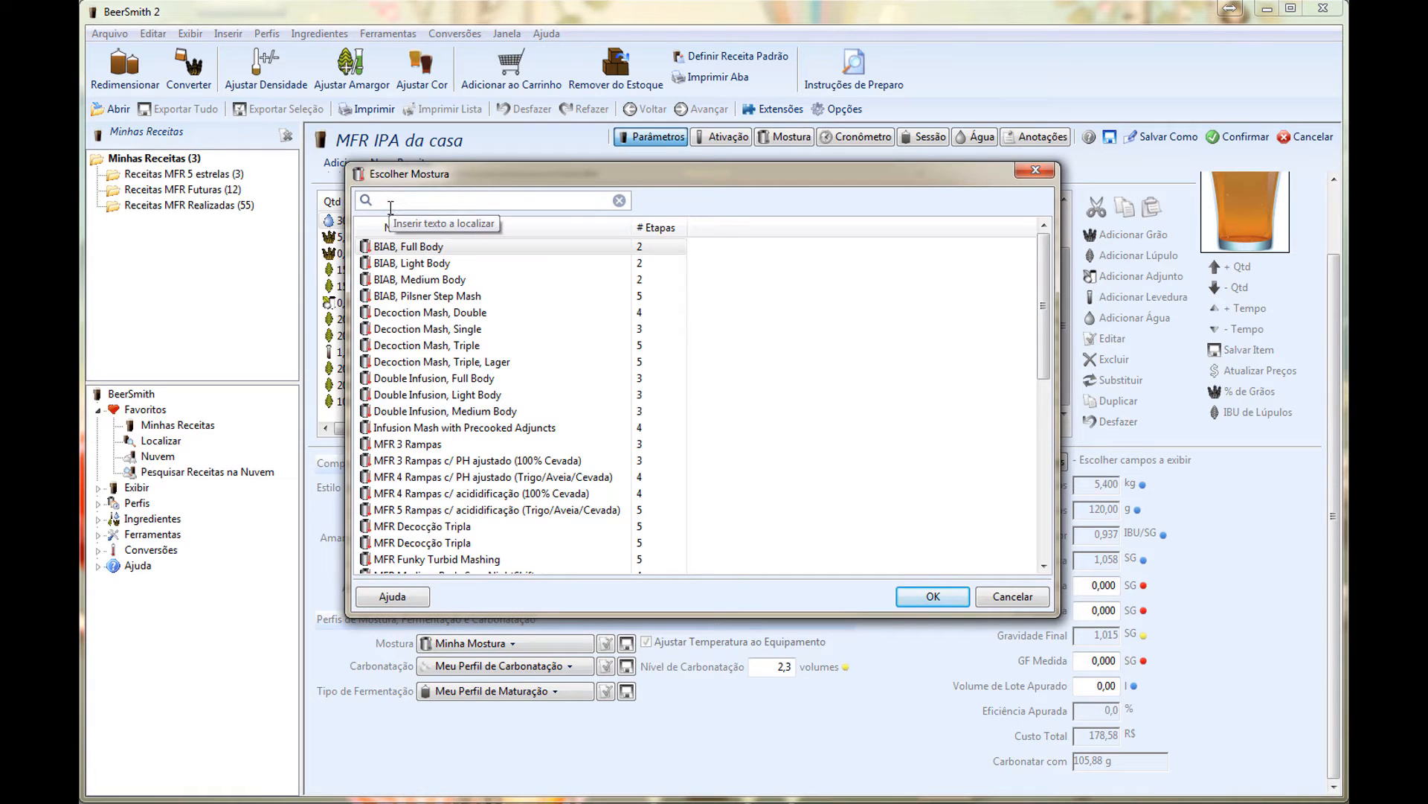
text(mfr)
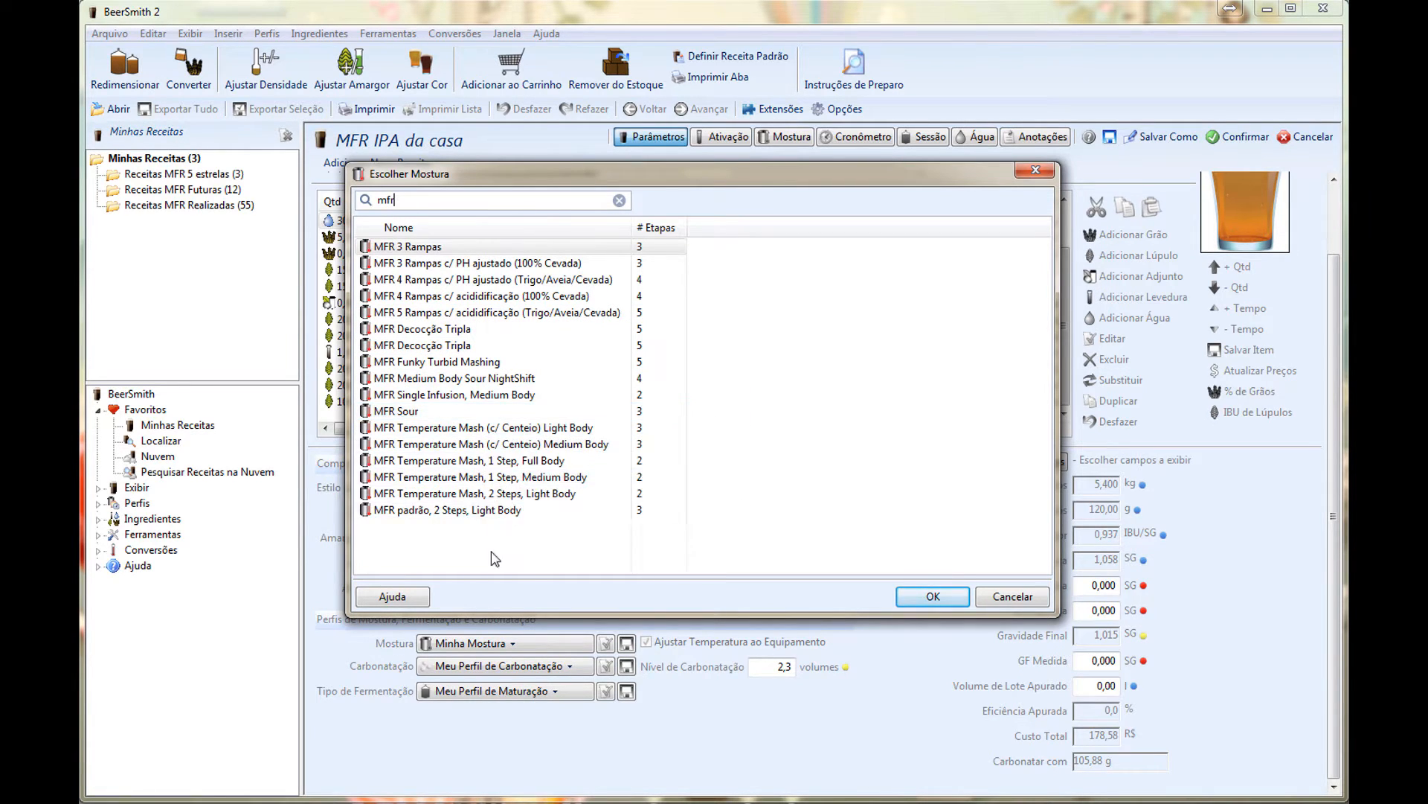
click(451, 512)
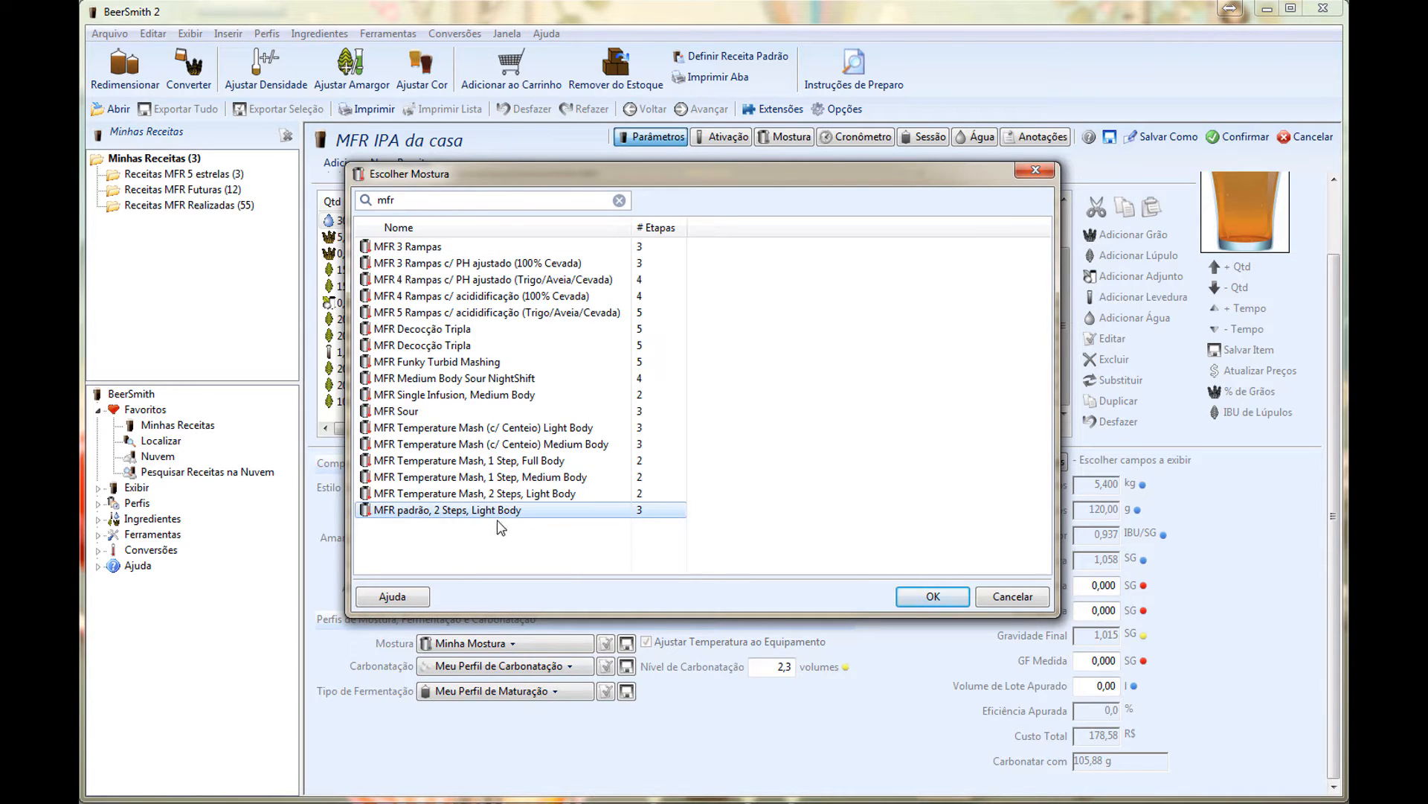
click(933, 602)
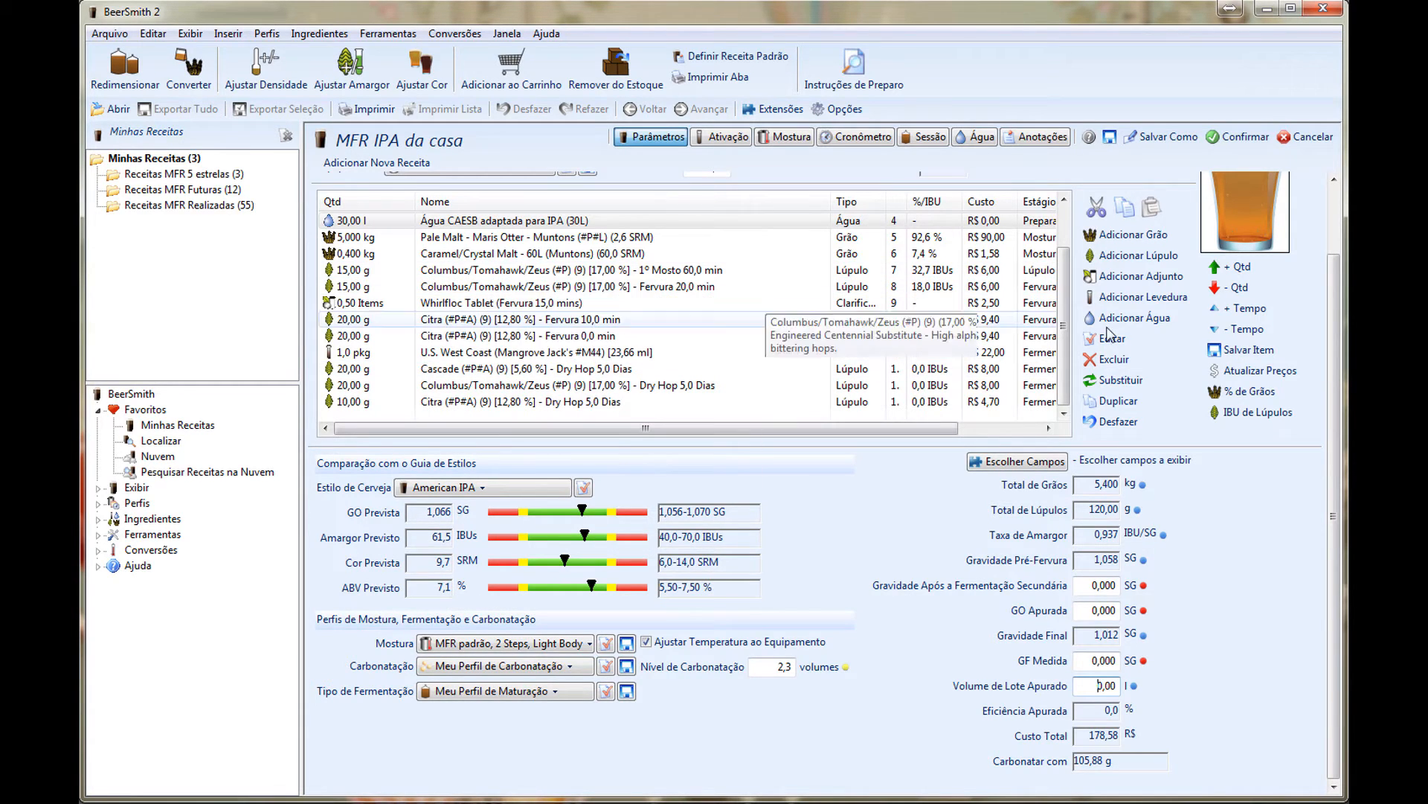
Reduce the Pale Malt - Maris Otter - Muntons grain amount to 4,700 kg.
scroll(1066, 250, up, 1)
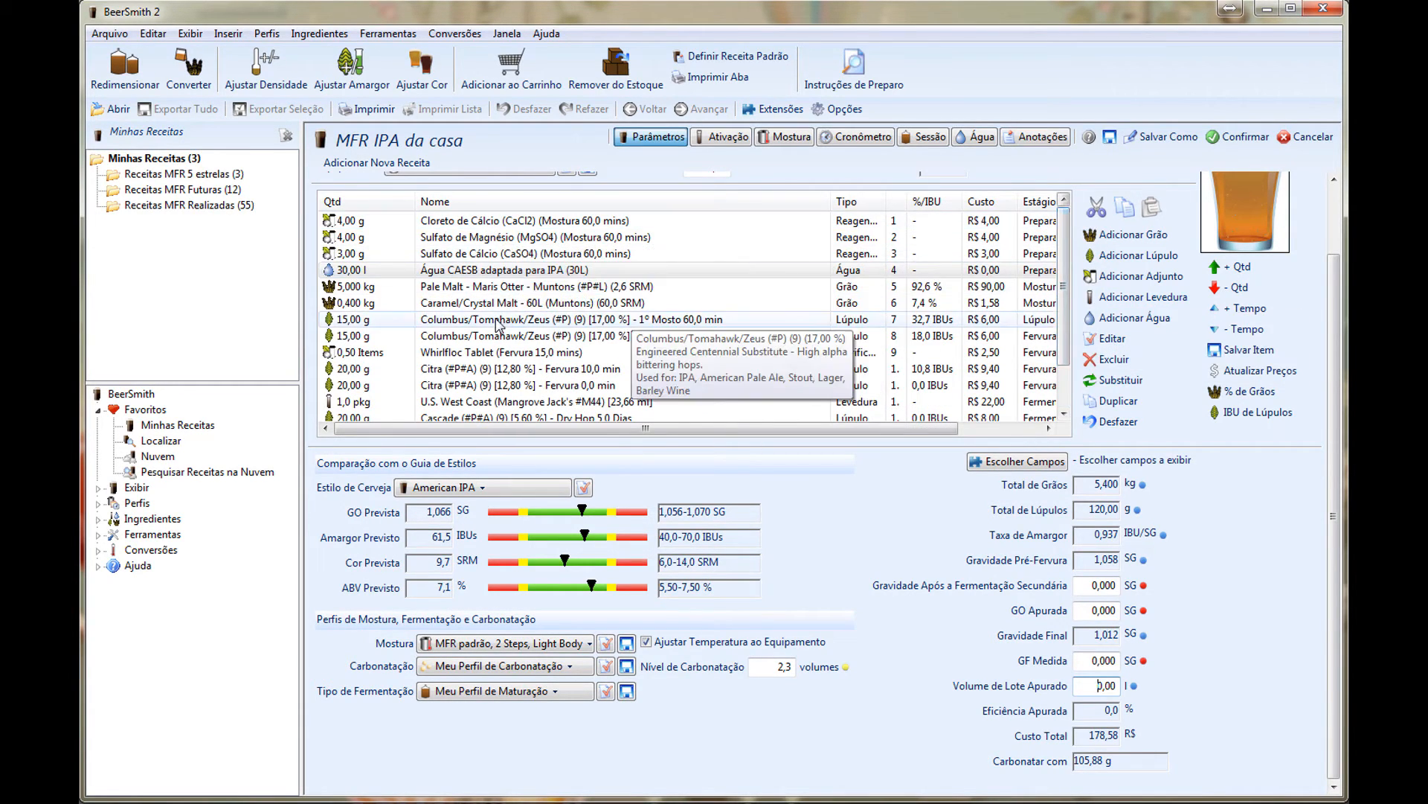
click(432, 293)
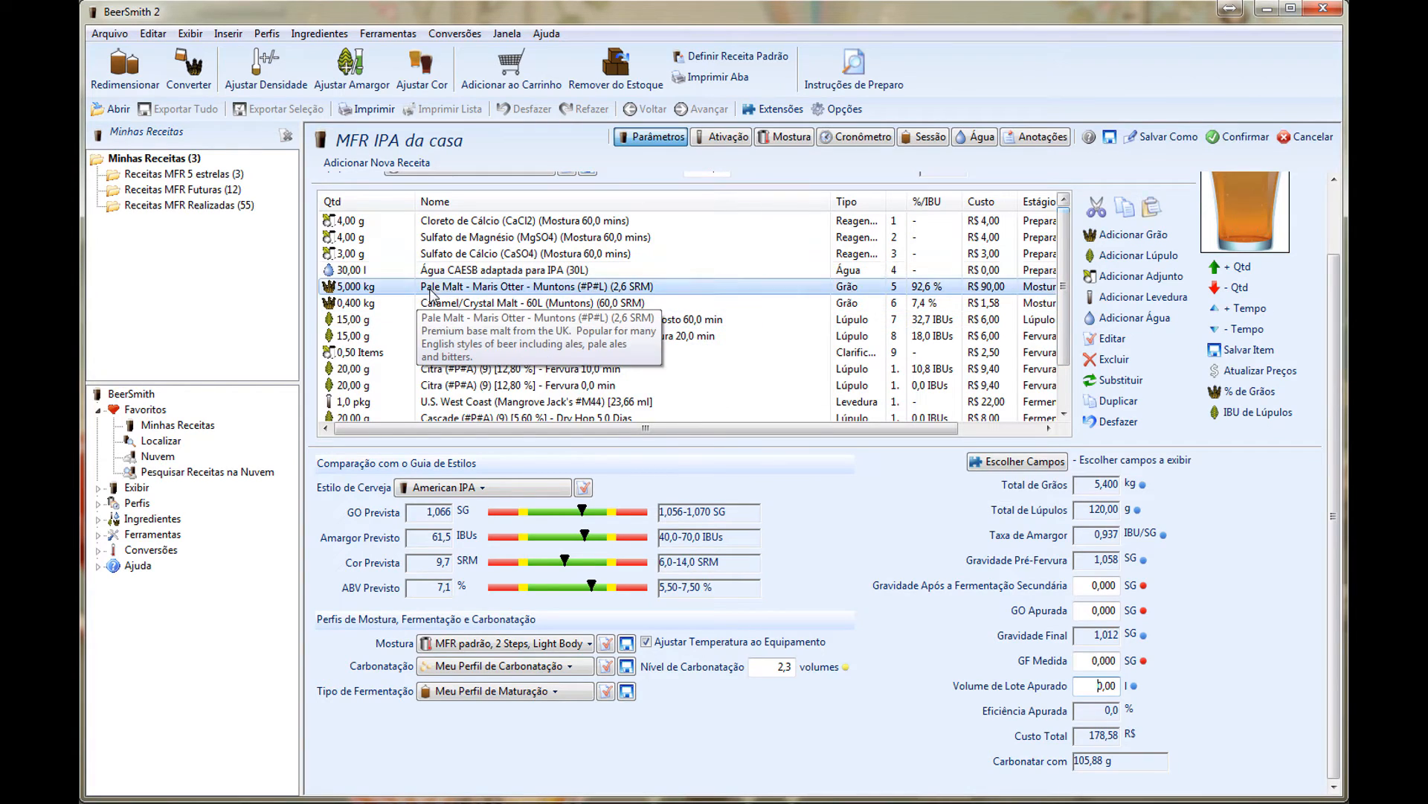
click(1231, 296)
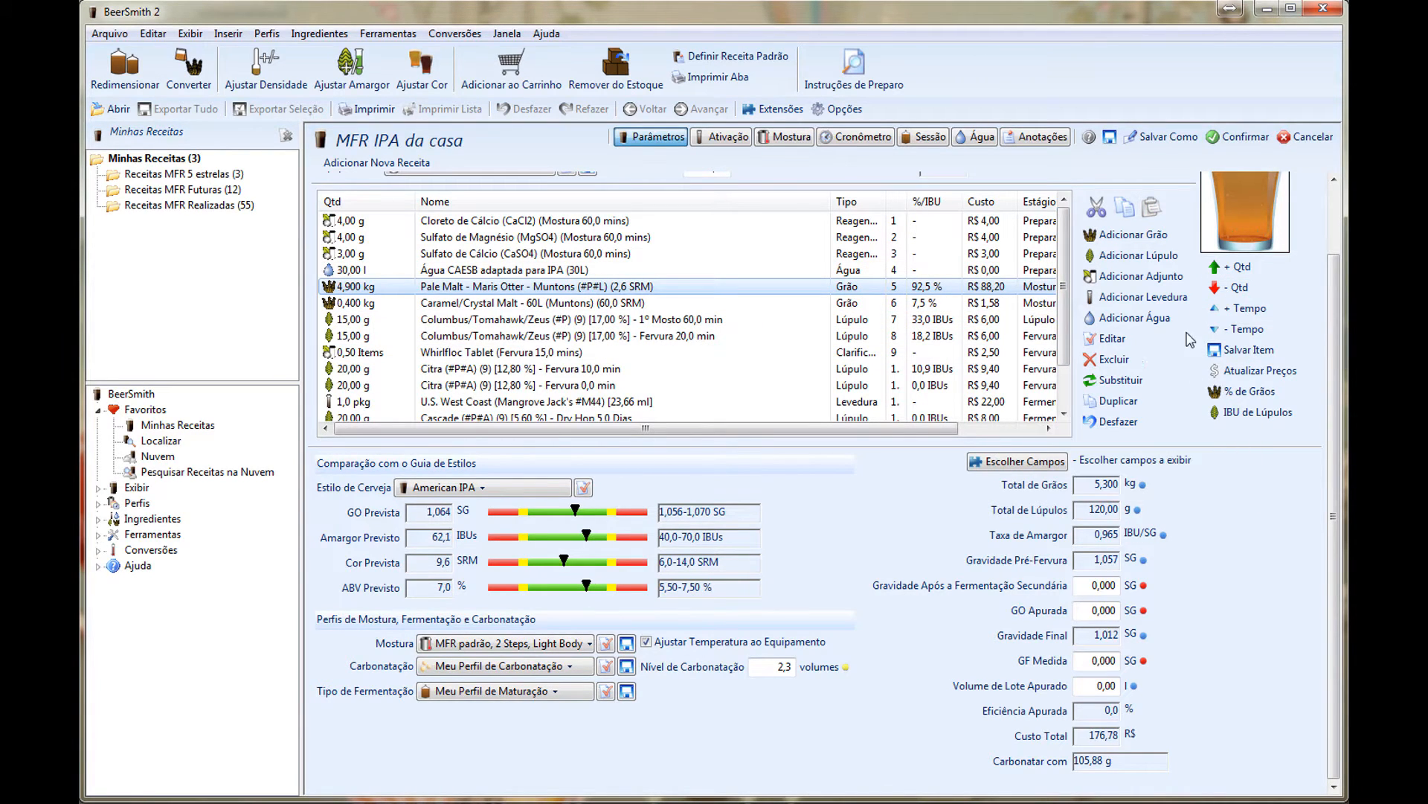
click(1228, 288)
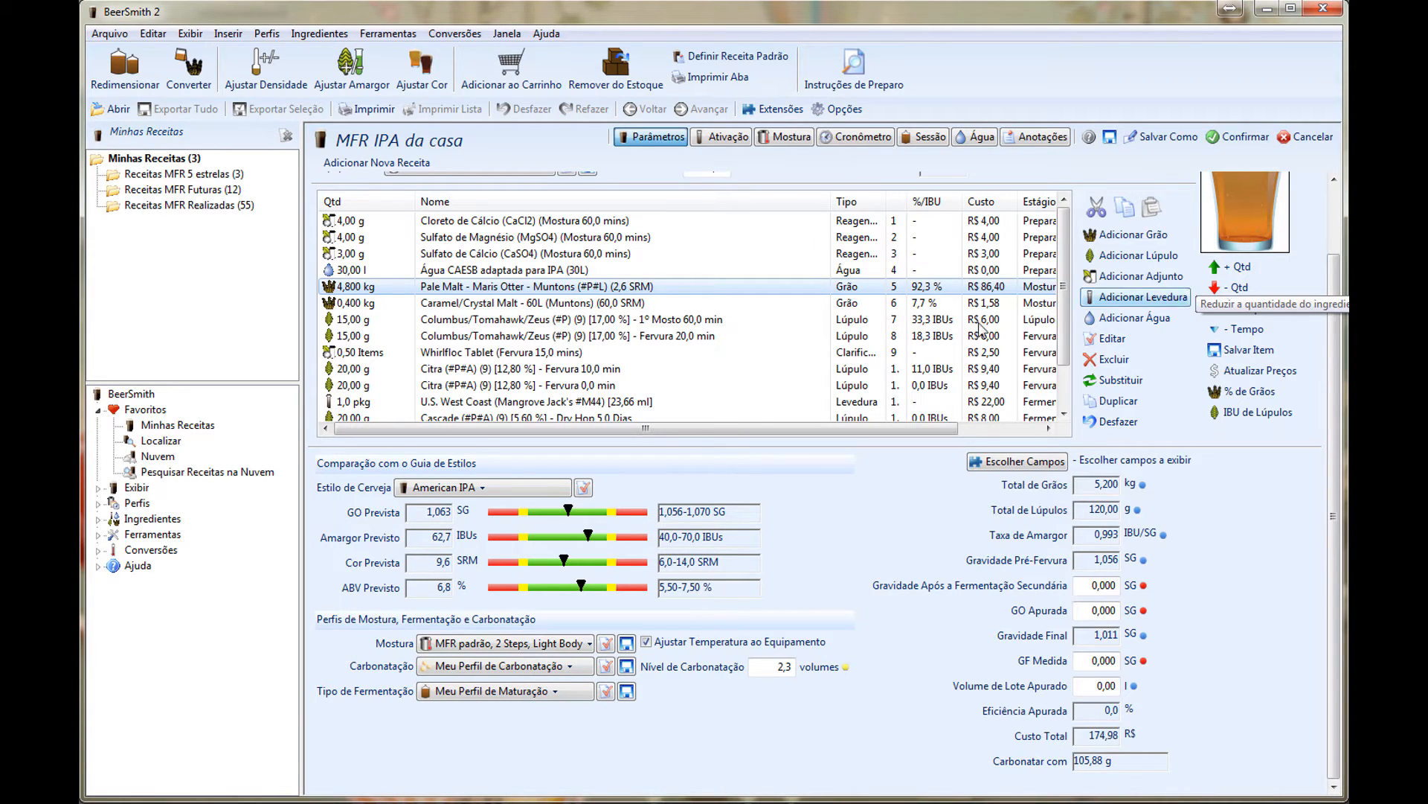
click(1229, 290)
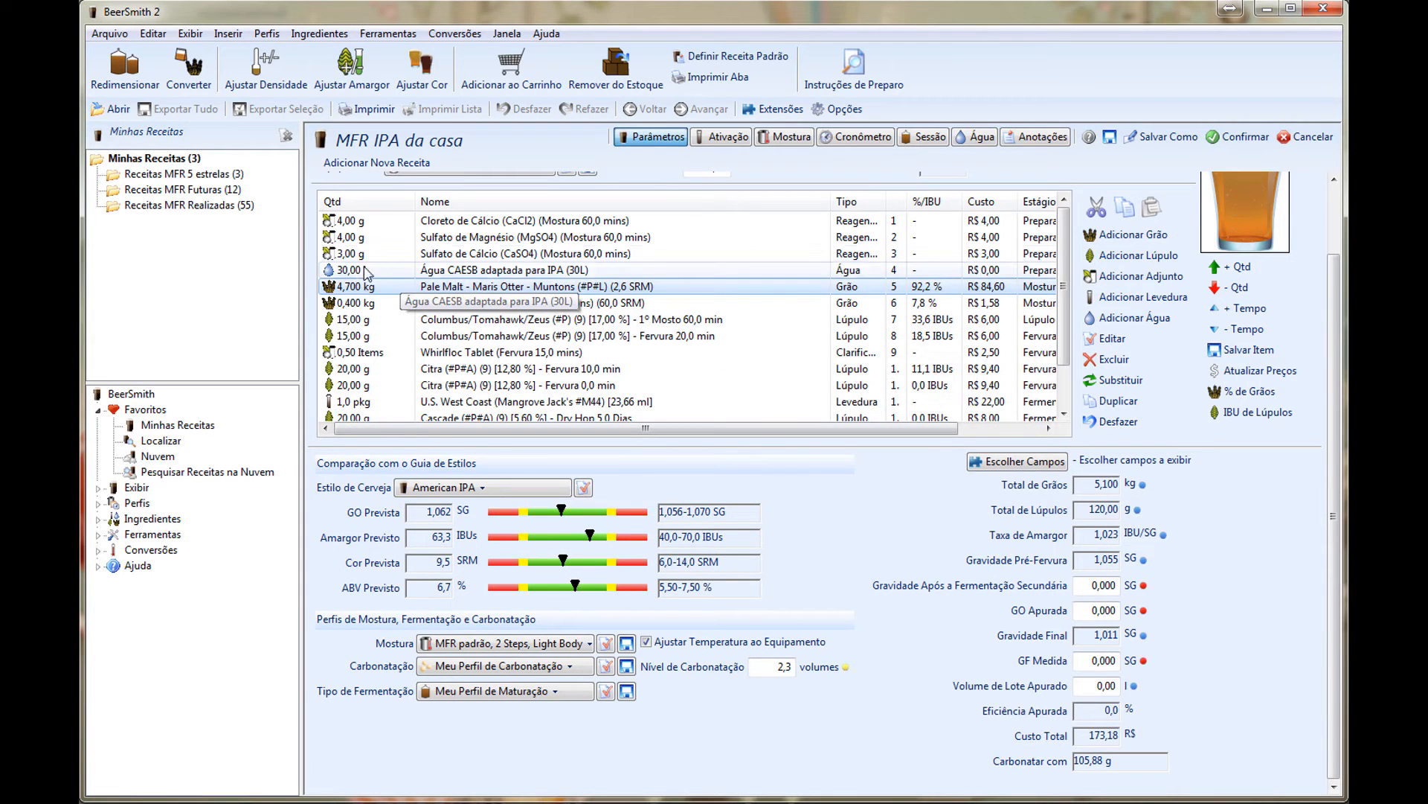
Reduce the Columbus/Tomahawk/Zeus first-wort hop addition (60 min) to 12,00 g.
click(417, 322)
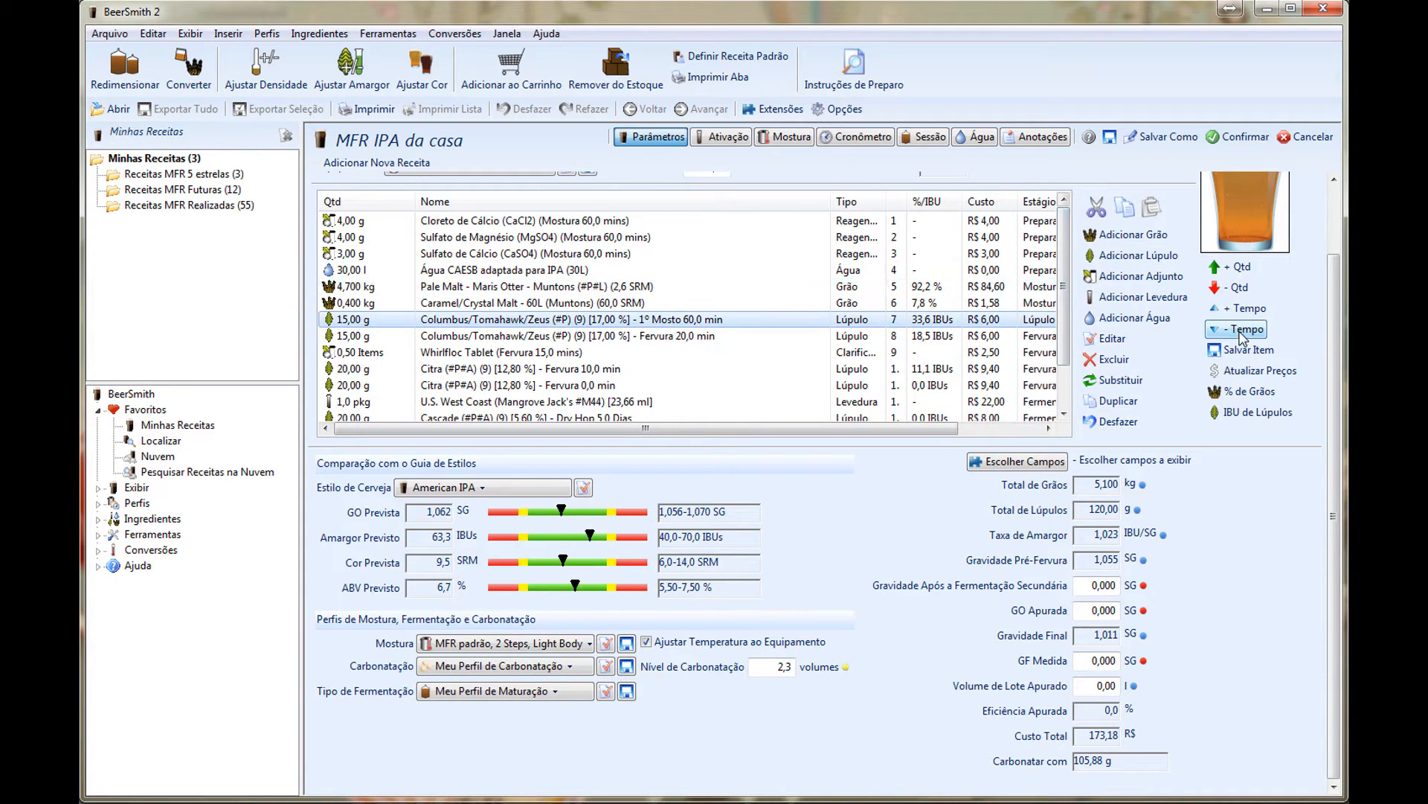
click(1228, 290)
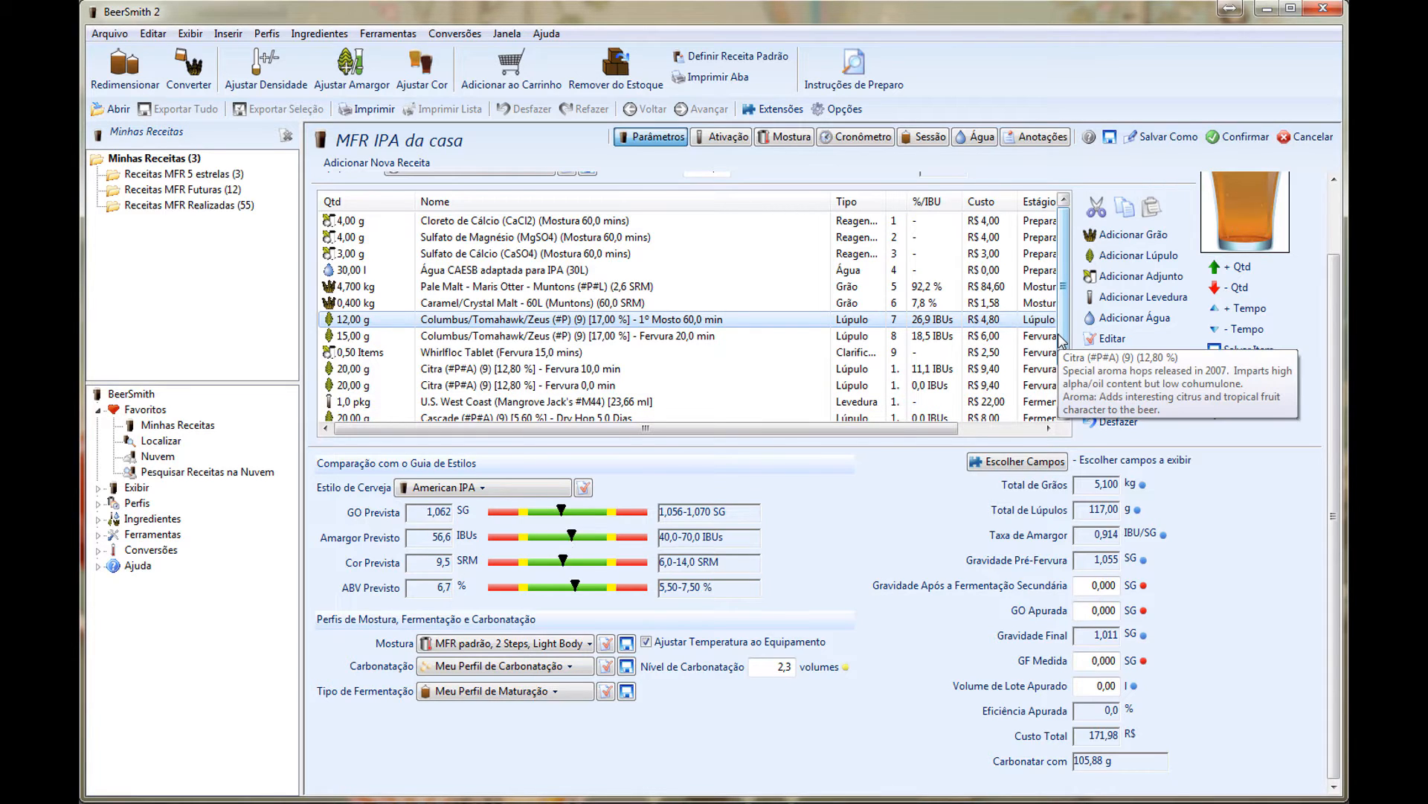
Increase the Columbus/Tomahawk/Zeus dry hop addition (5,0 days) to 23,00 g.
scroll(1066, 339, down, 1)
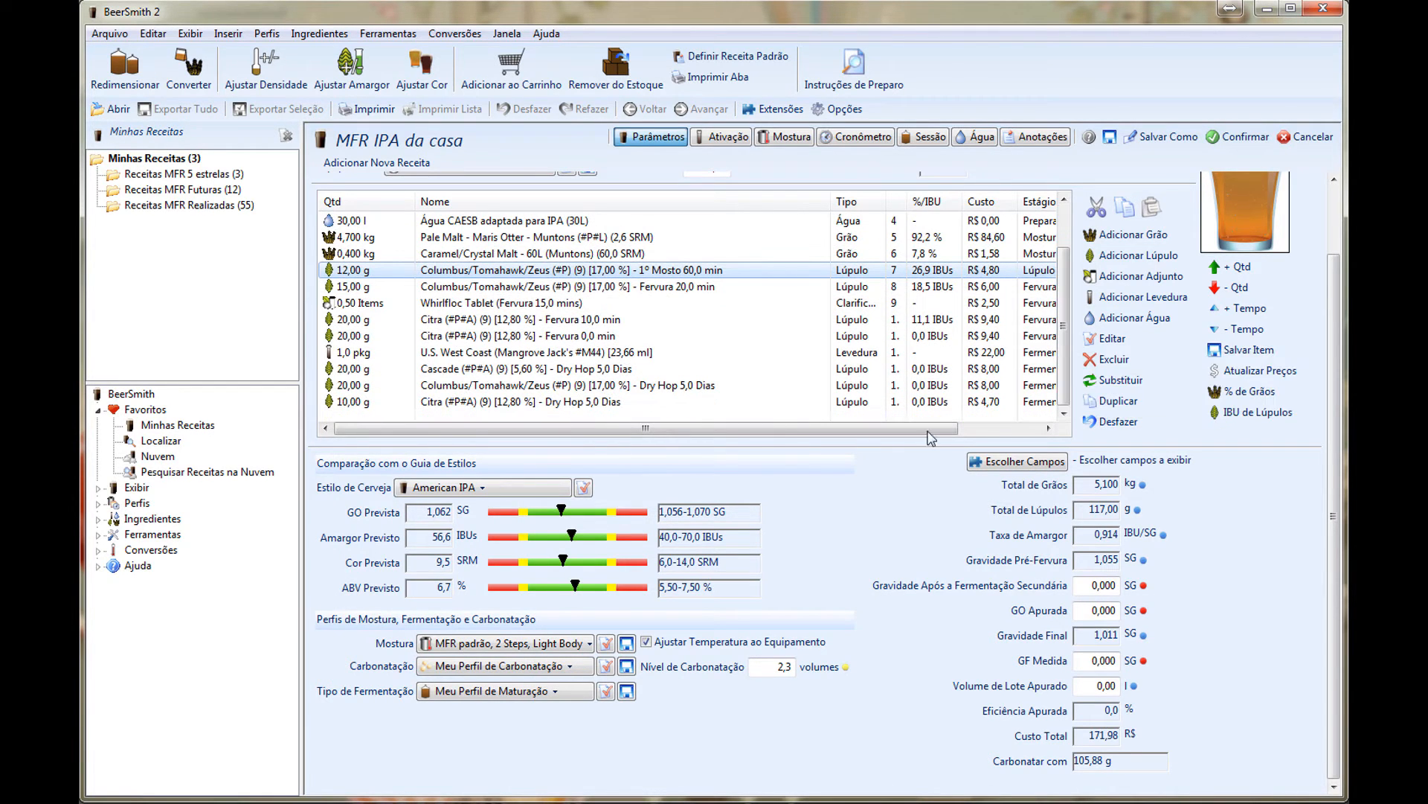
double_click(456, 387)
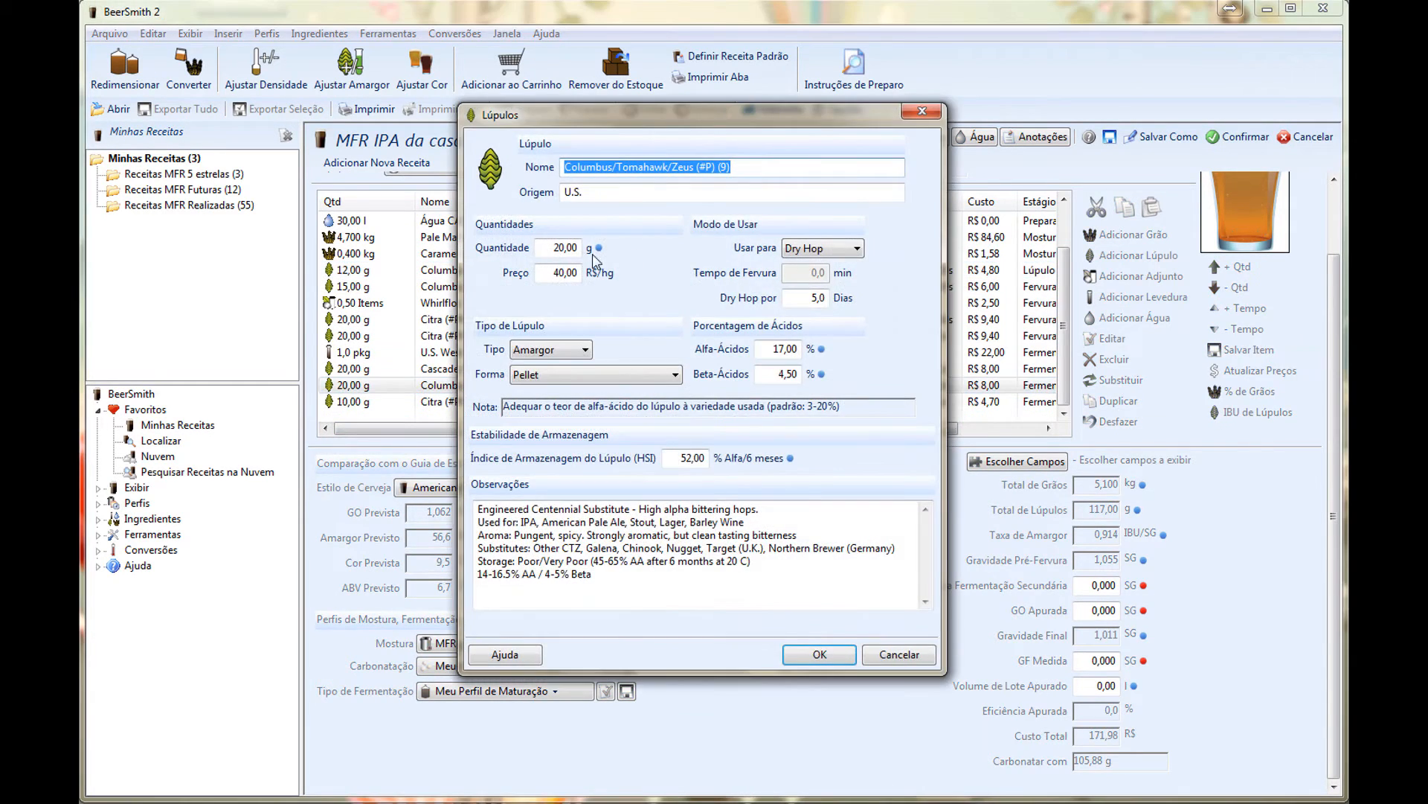
click(551, 246)
text(23)
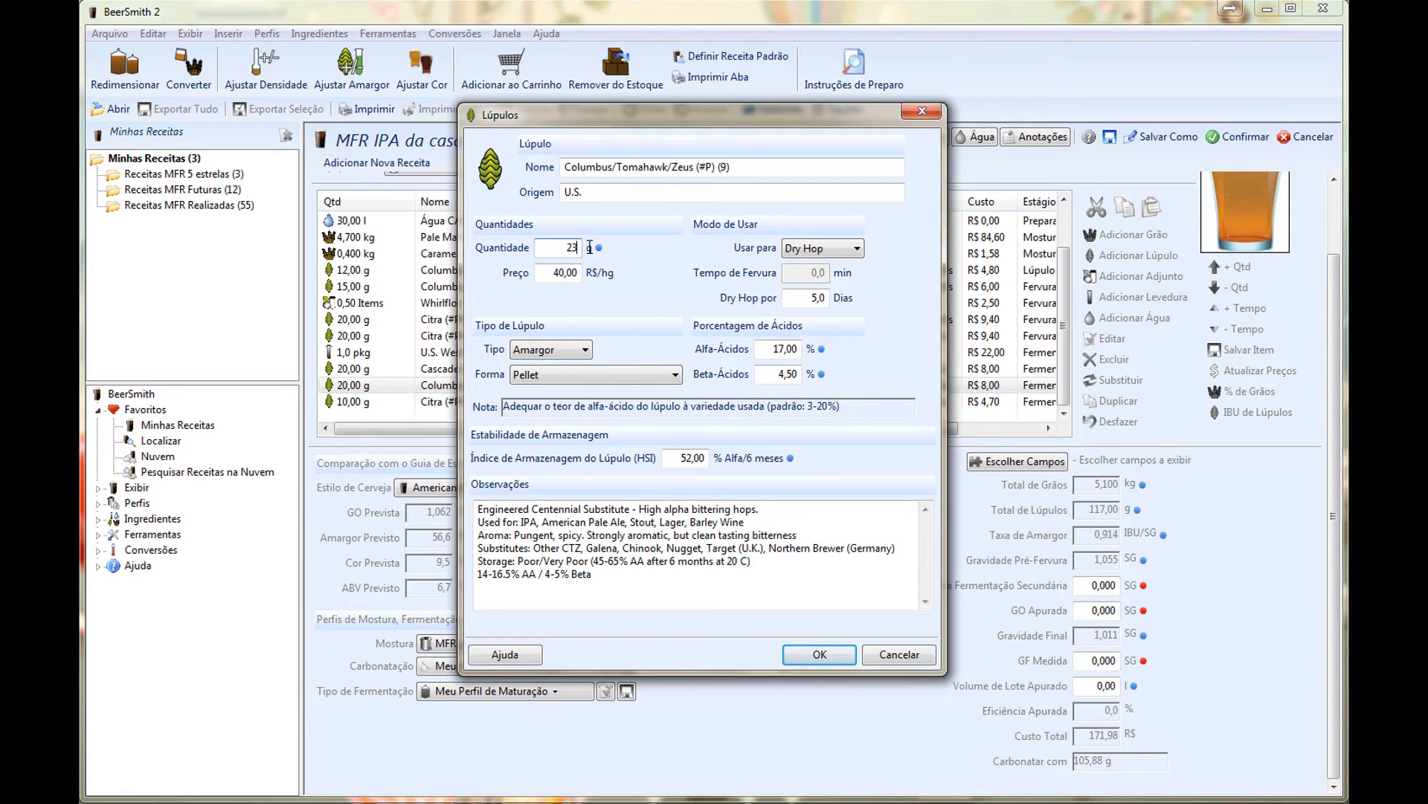
key(Return)
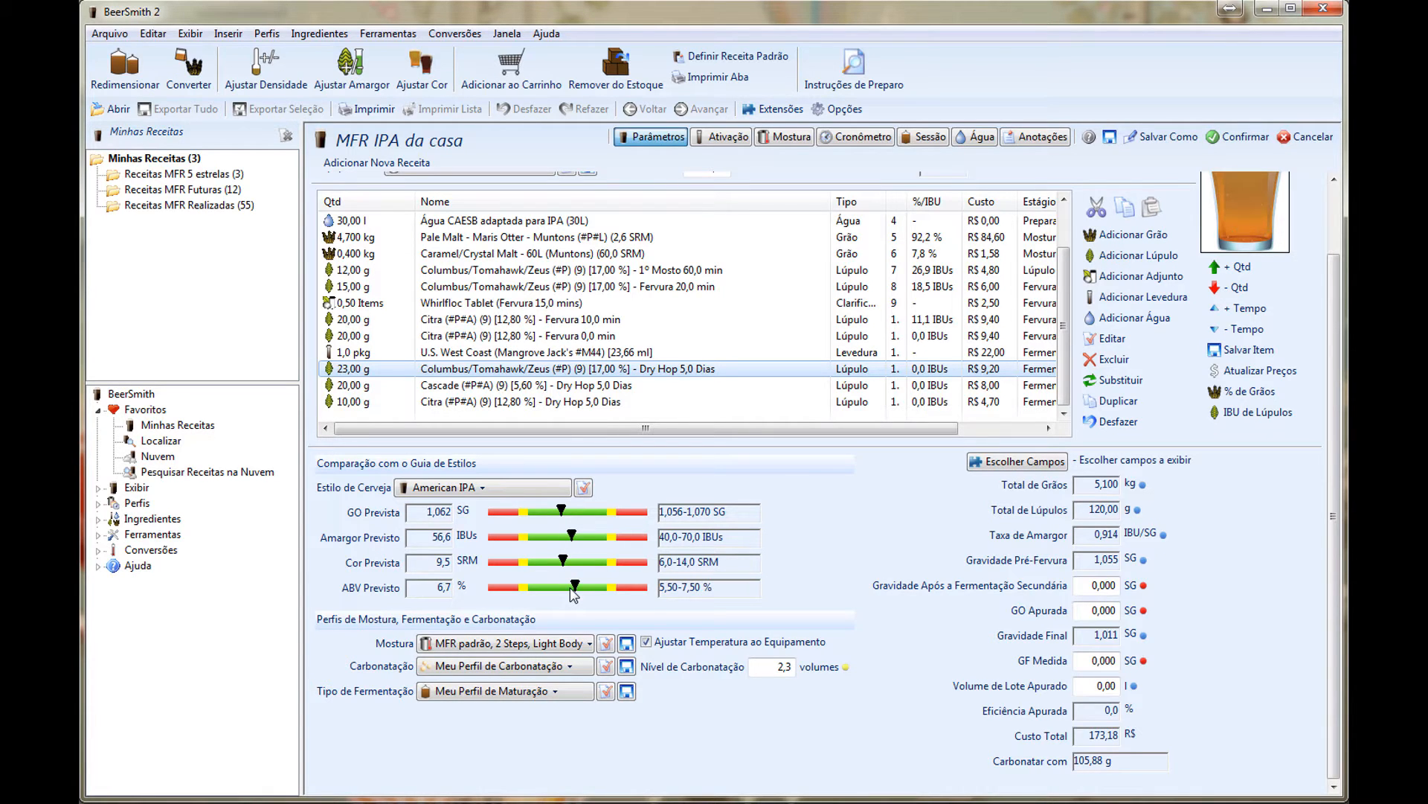
Set the recipe's carbonation profile to Açúcar comum with a carbonation level of 2,5 volumes.
click(554, 667)
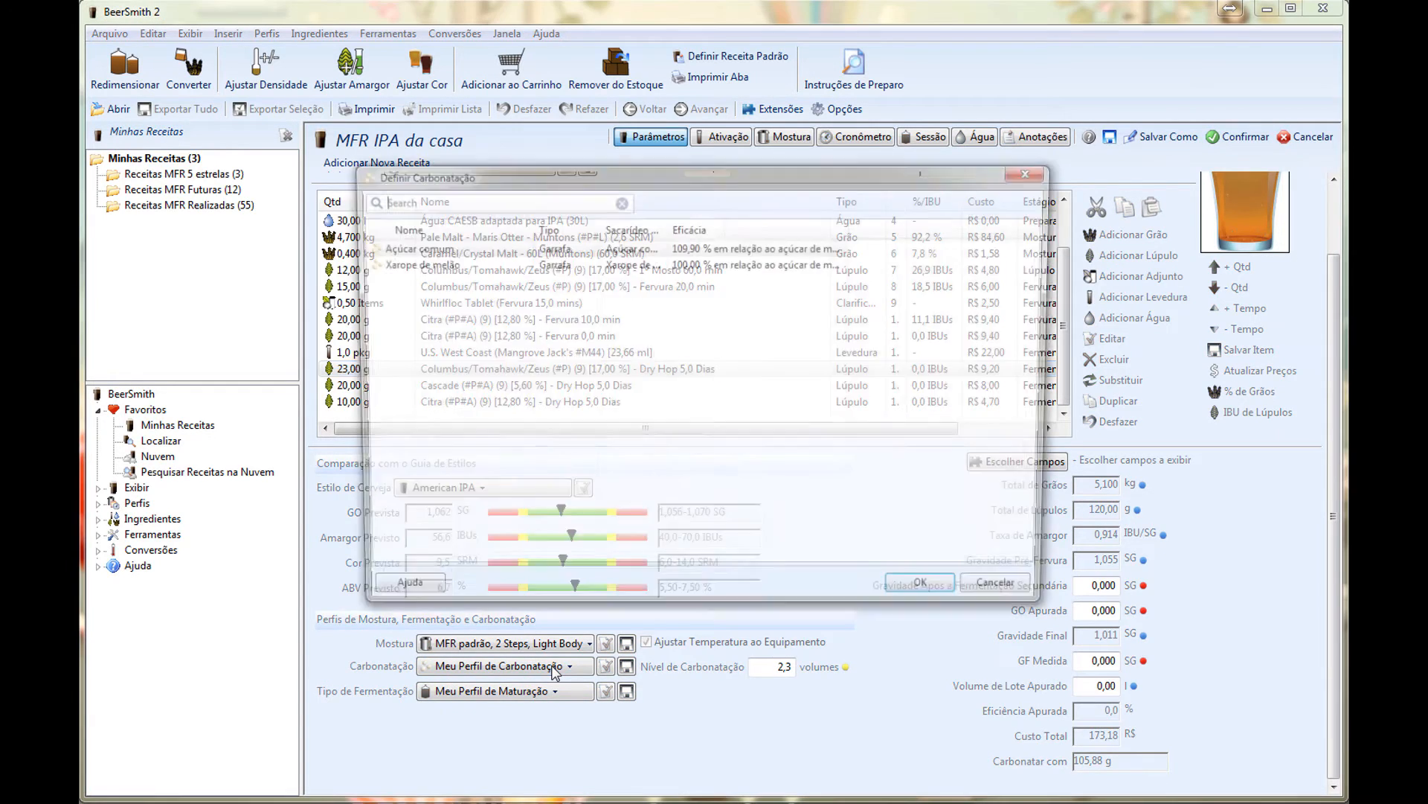
click(417, 248)
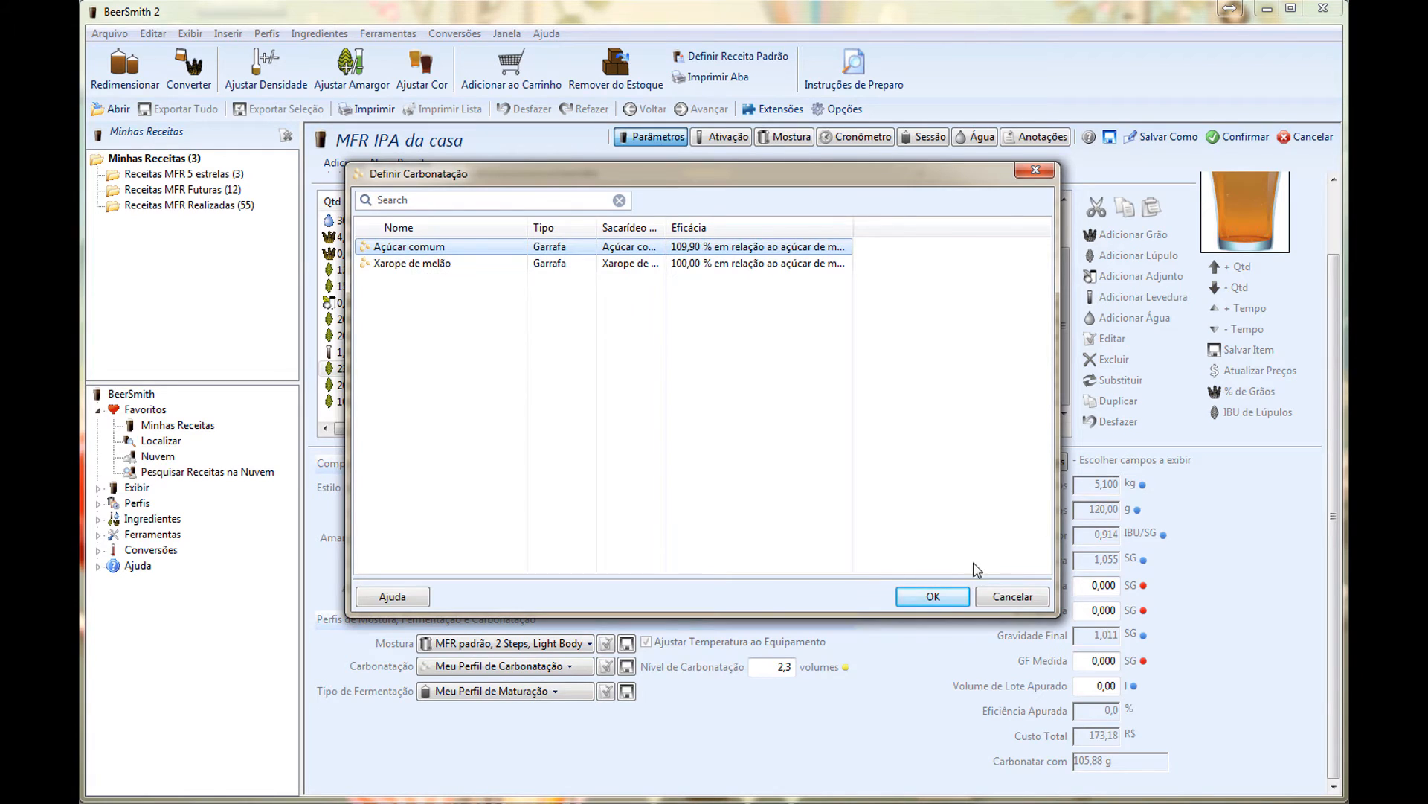
click(948, 597)
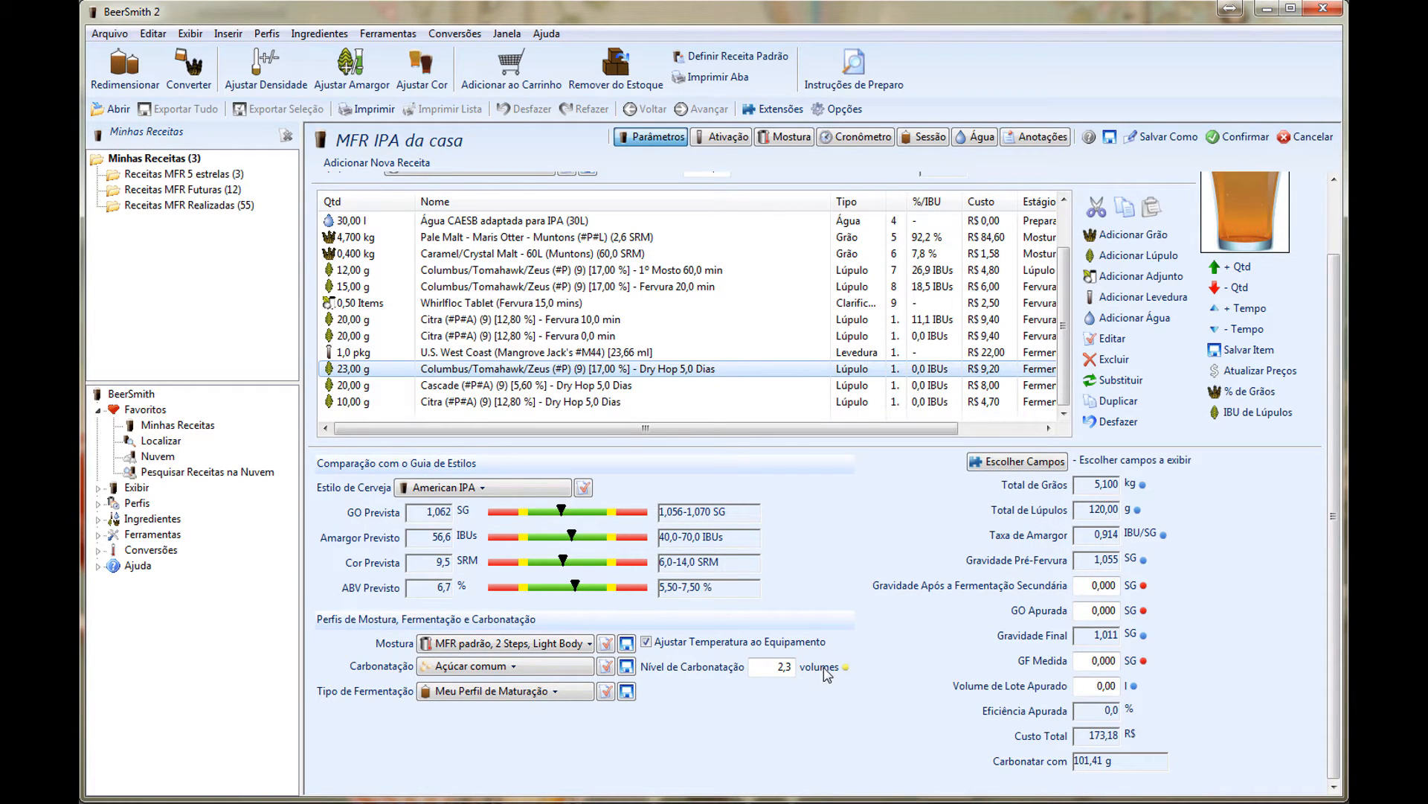
double_click(776, 664)
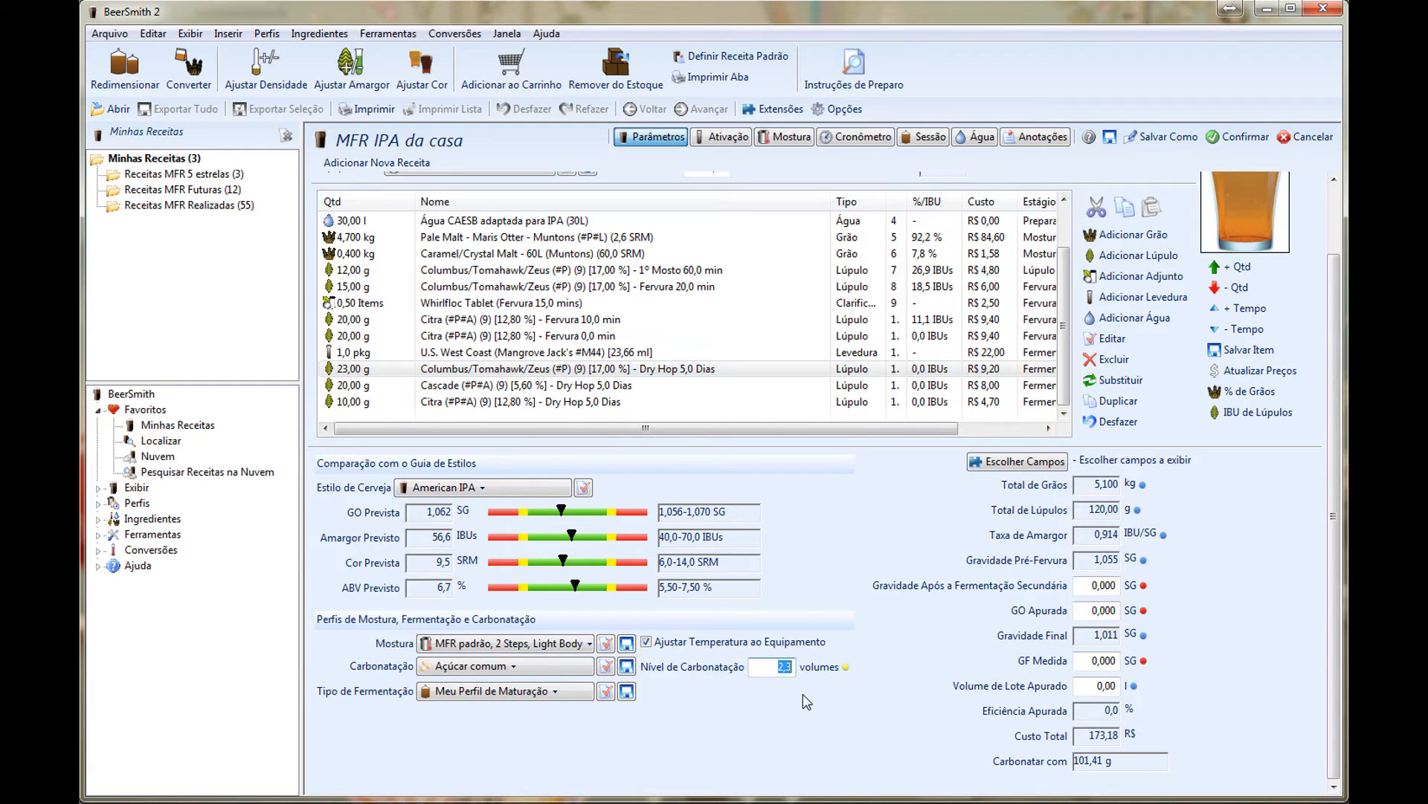
text(2,5)
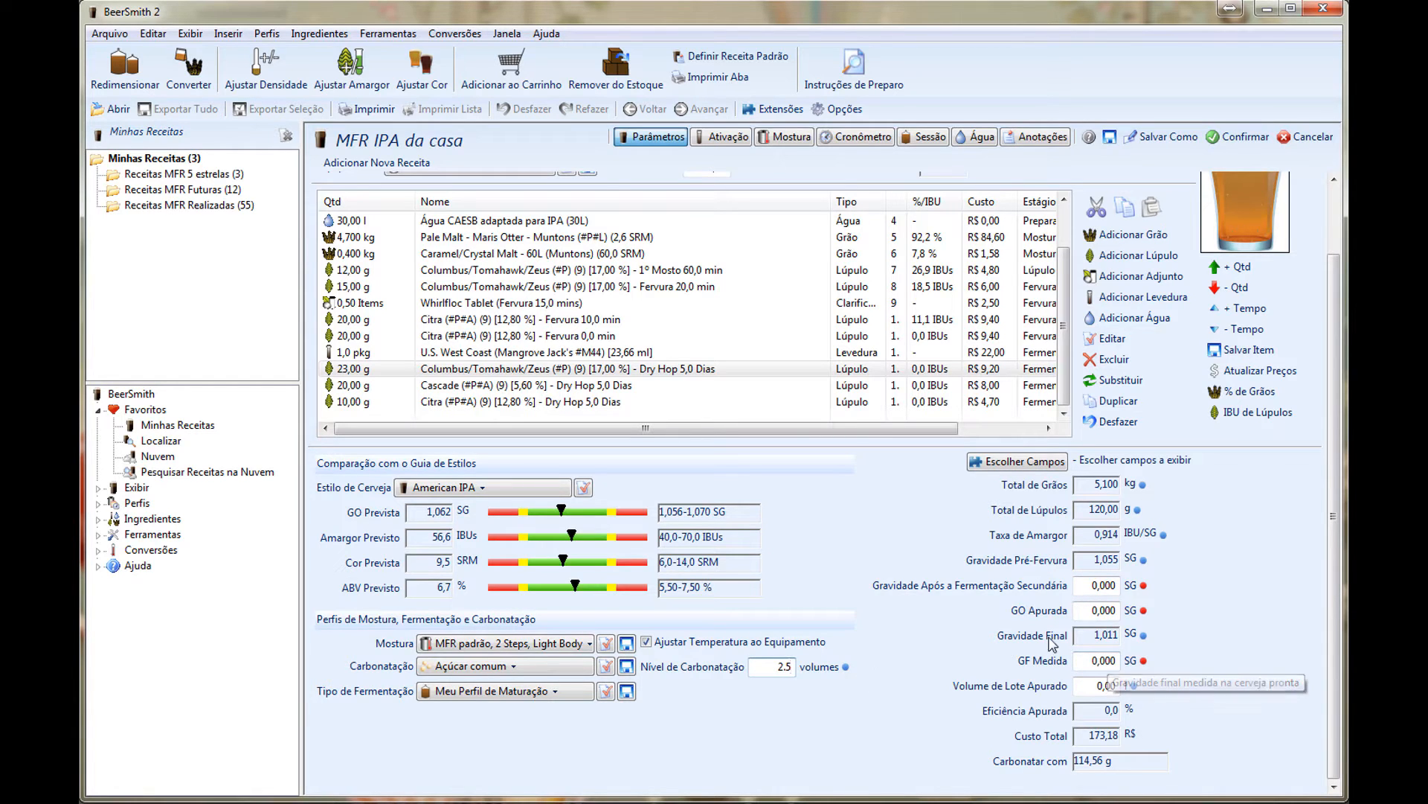
Set the fermentation profile to MFR Ale (7d F +7d M) and save the recipe without closing it.
click(524, 690)
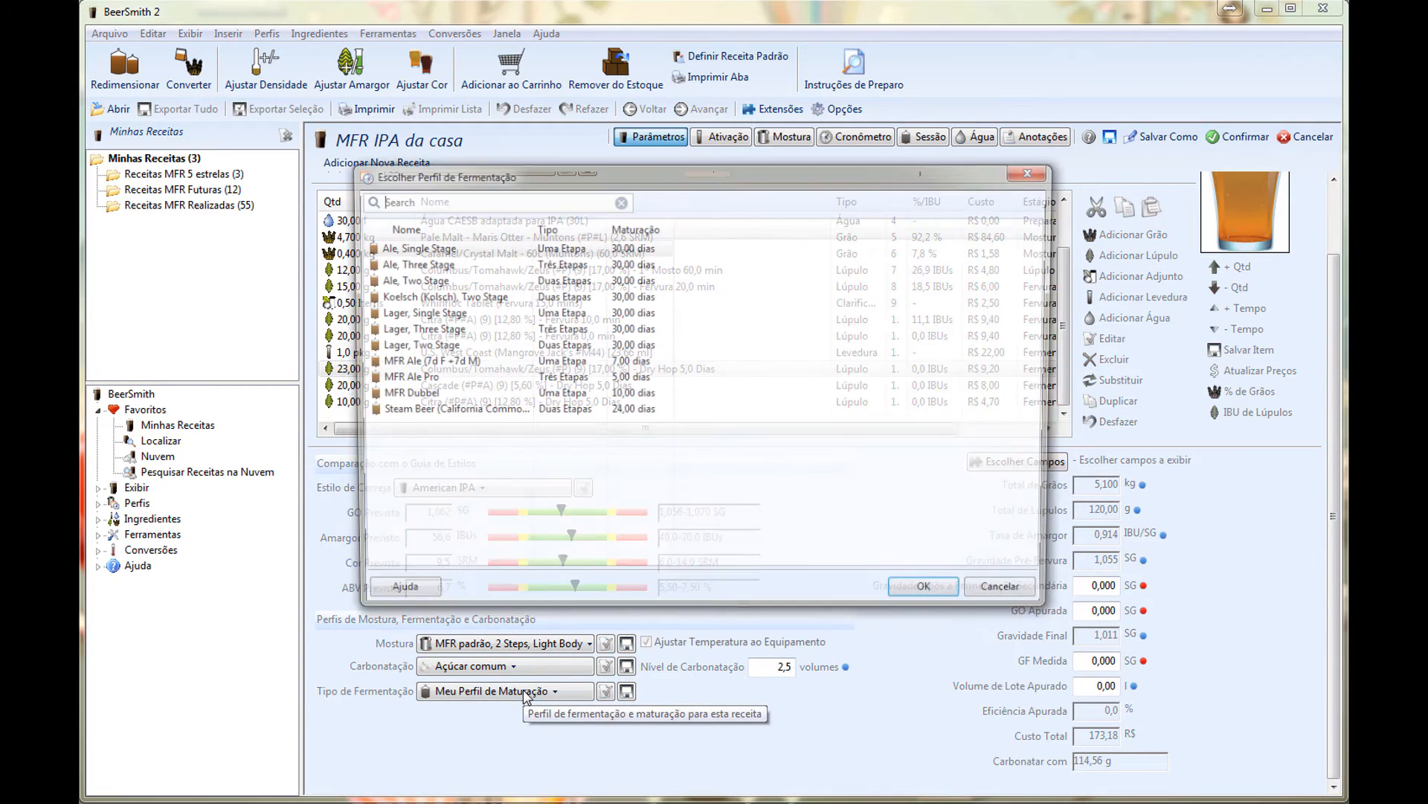
click(438, 363)
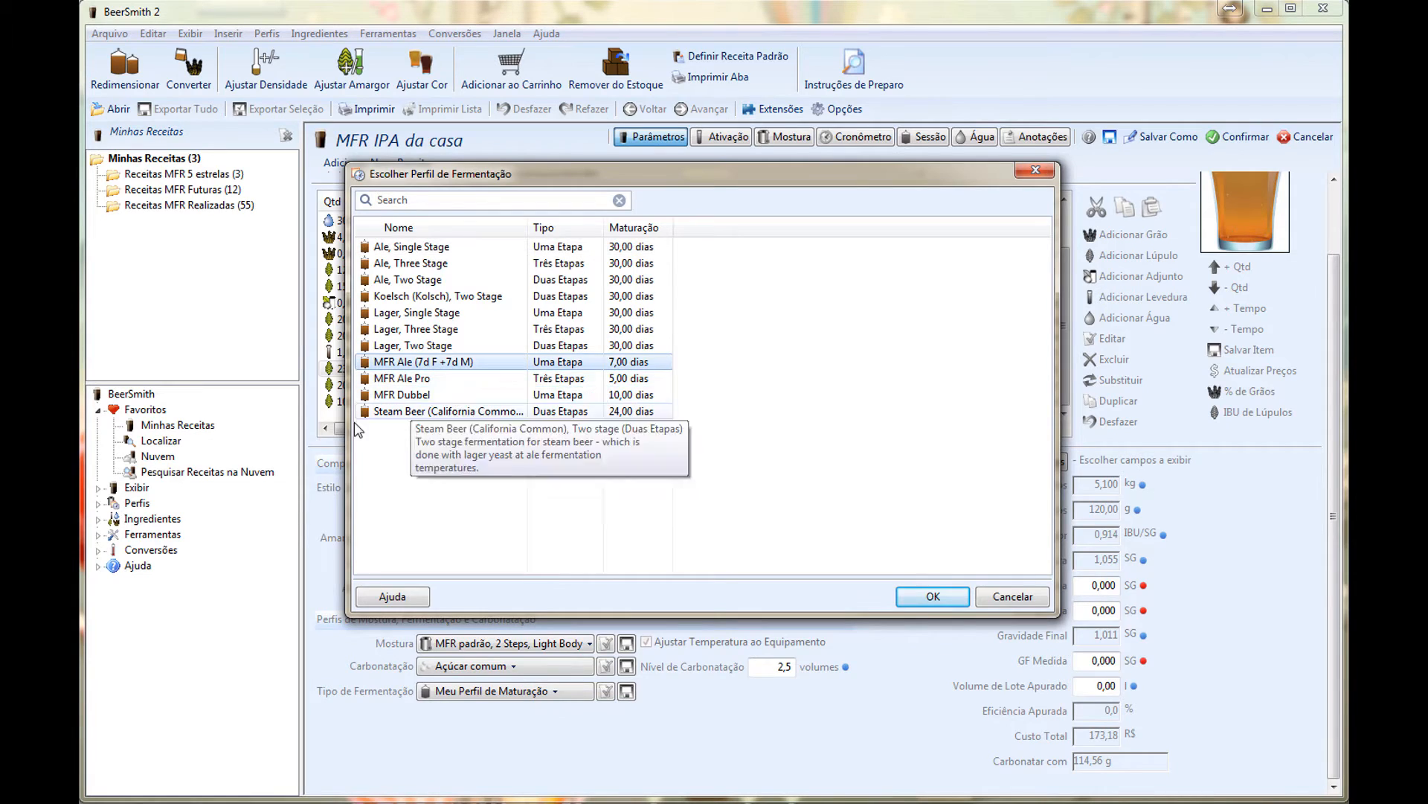
click(933, 597)
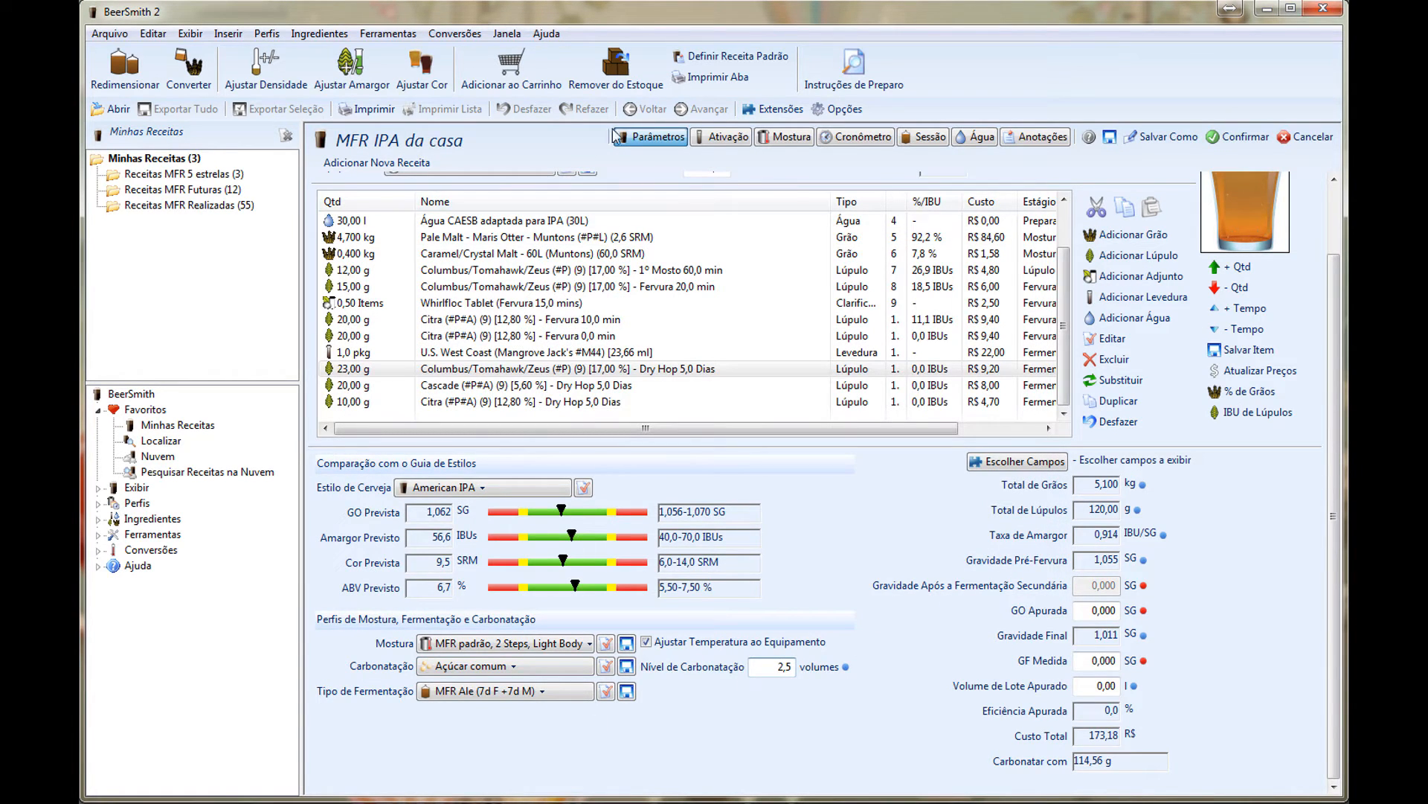
click(1111, 138)
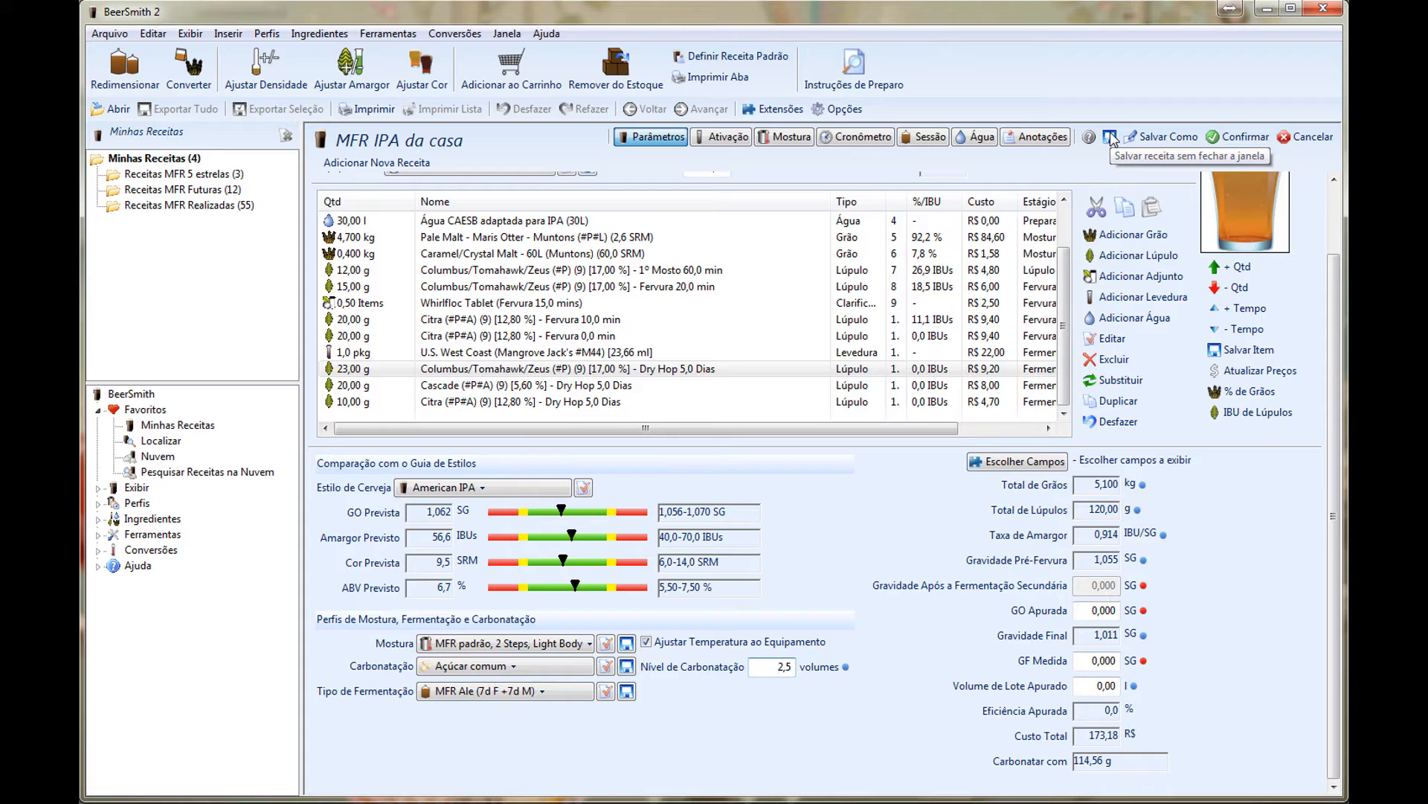
Open the recipe's brewing instructions and review the water preparation, mash steps and sparge entries.
click(860, 79)
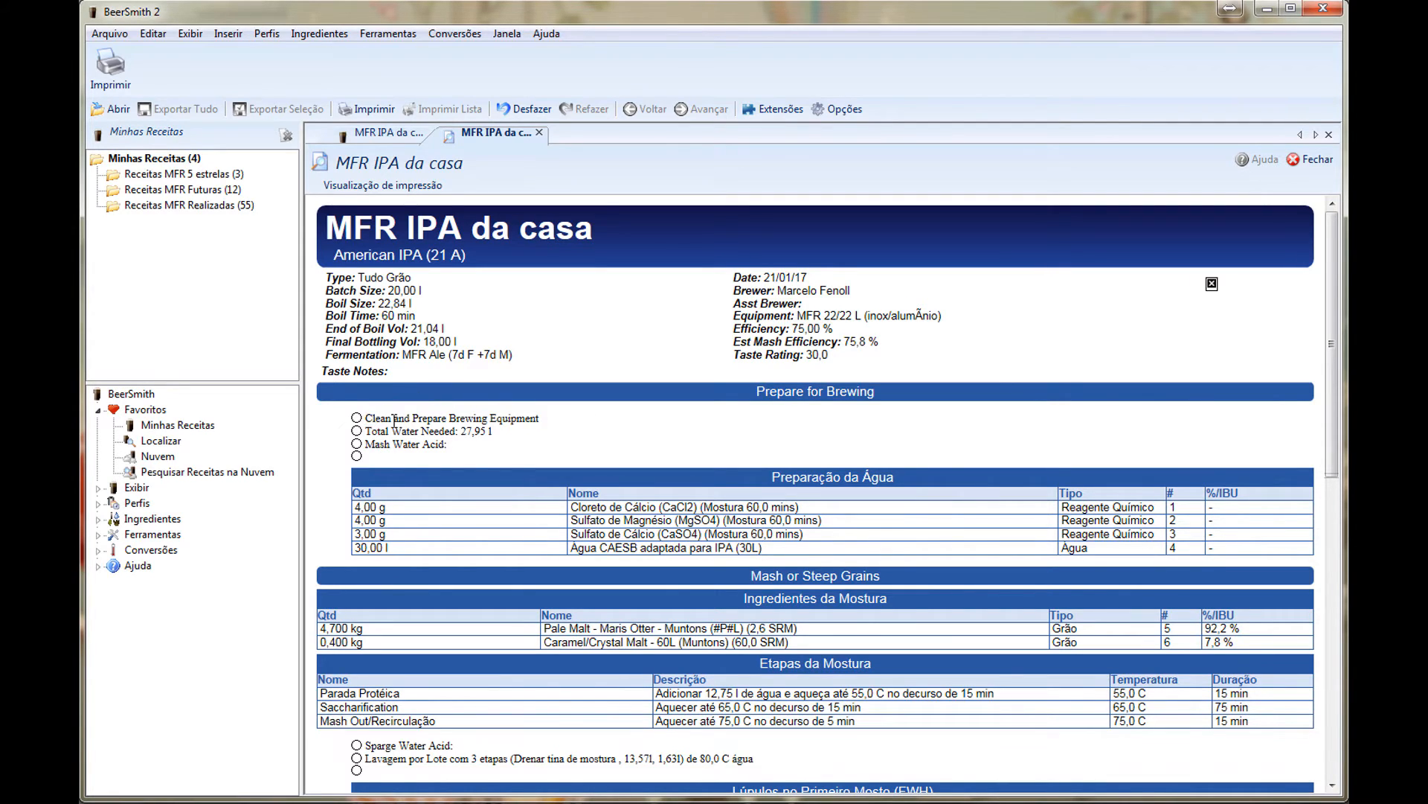
drag(363, 420, 446, 433)
drag(372, 450, 433, 448)
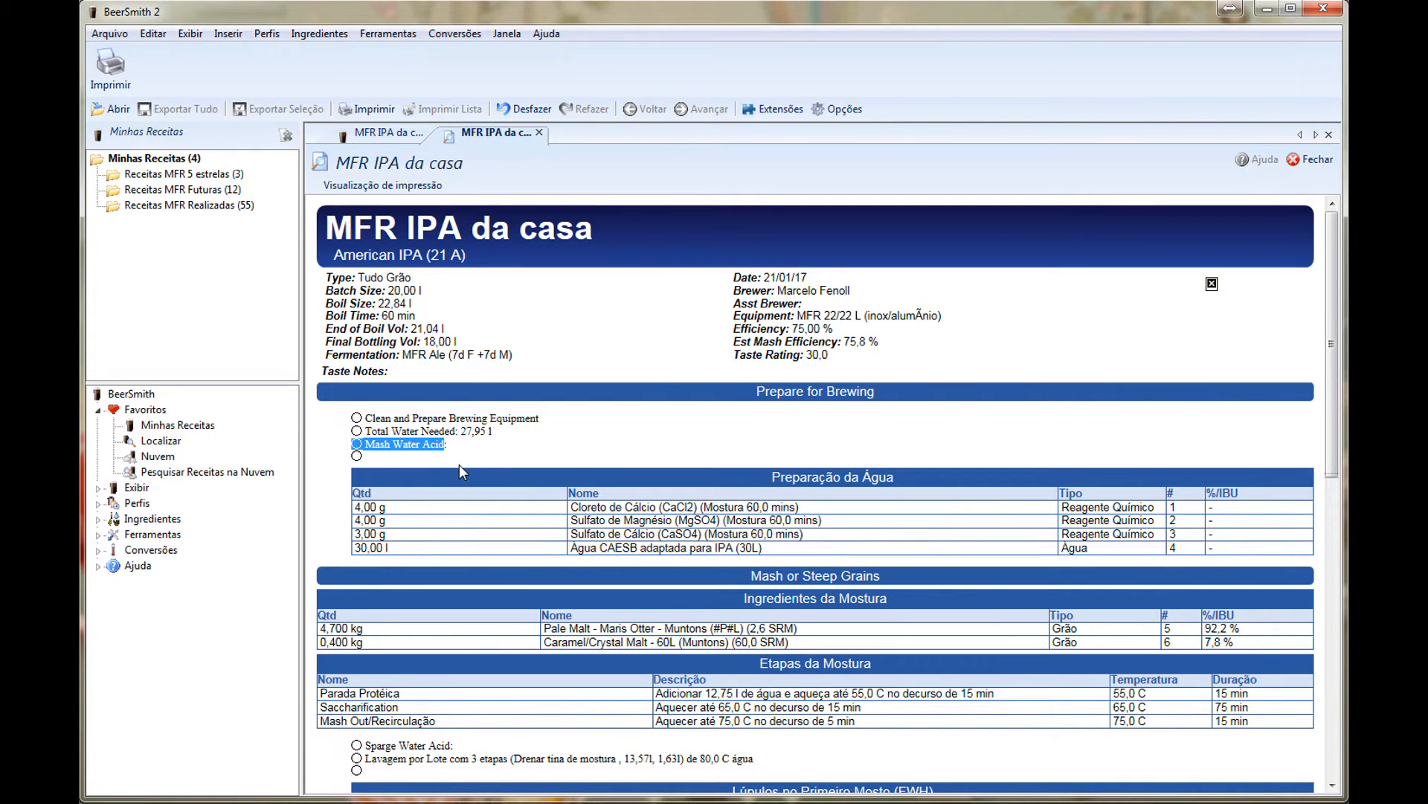
scroll(458, 464, down, 2)
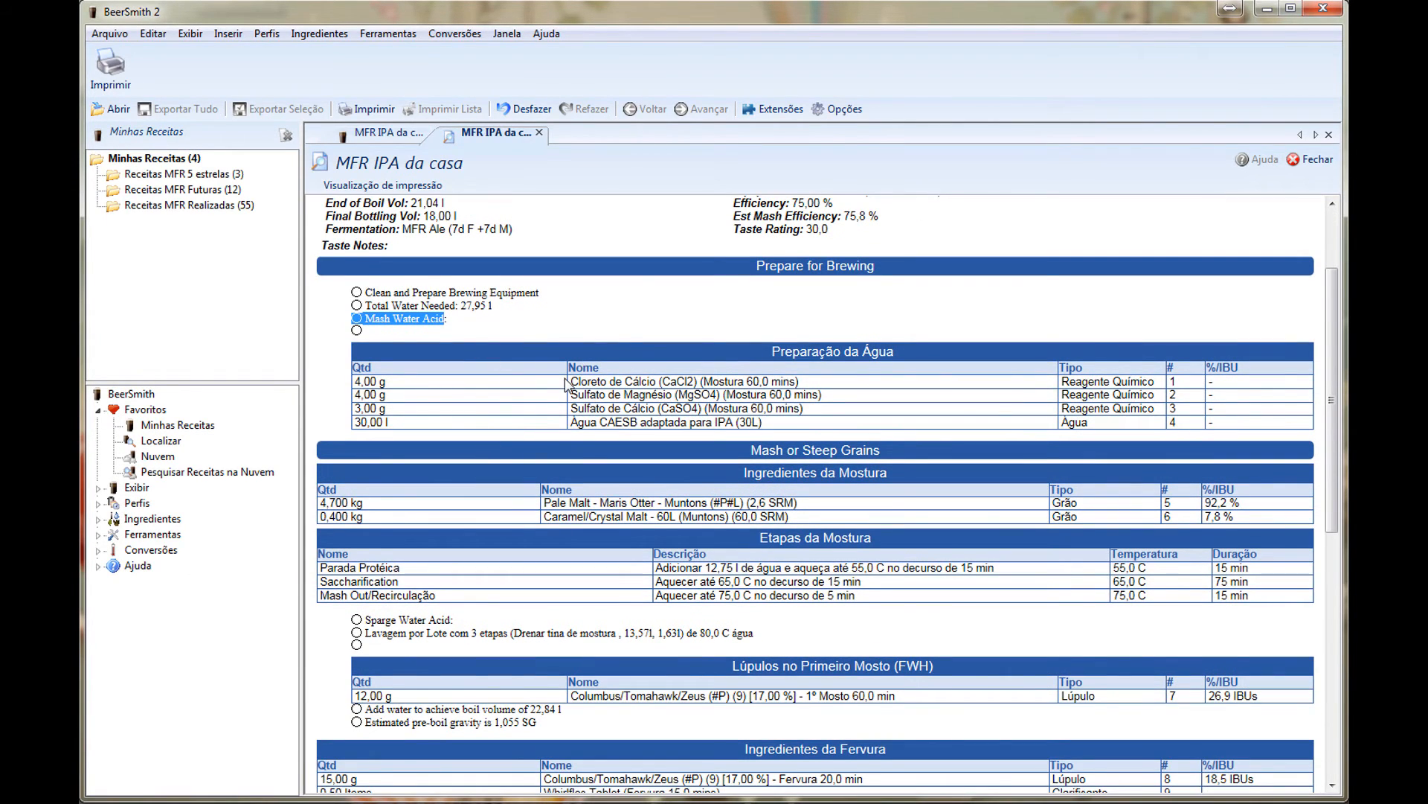
scroll(567, 383, down, 2)
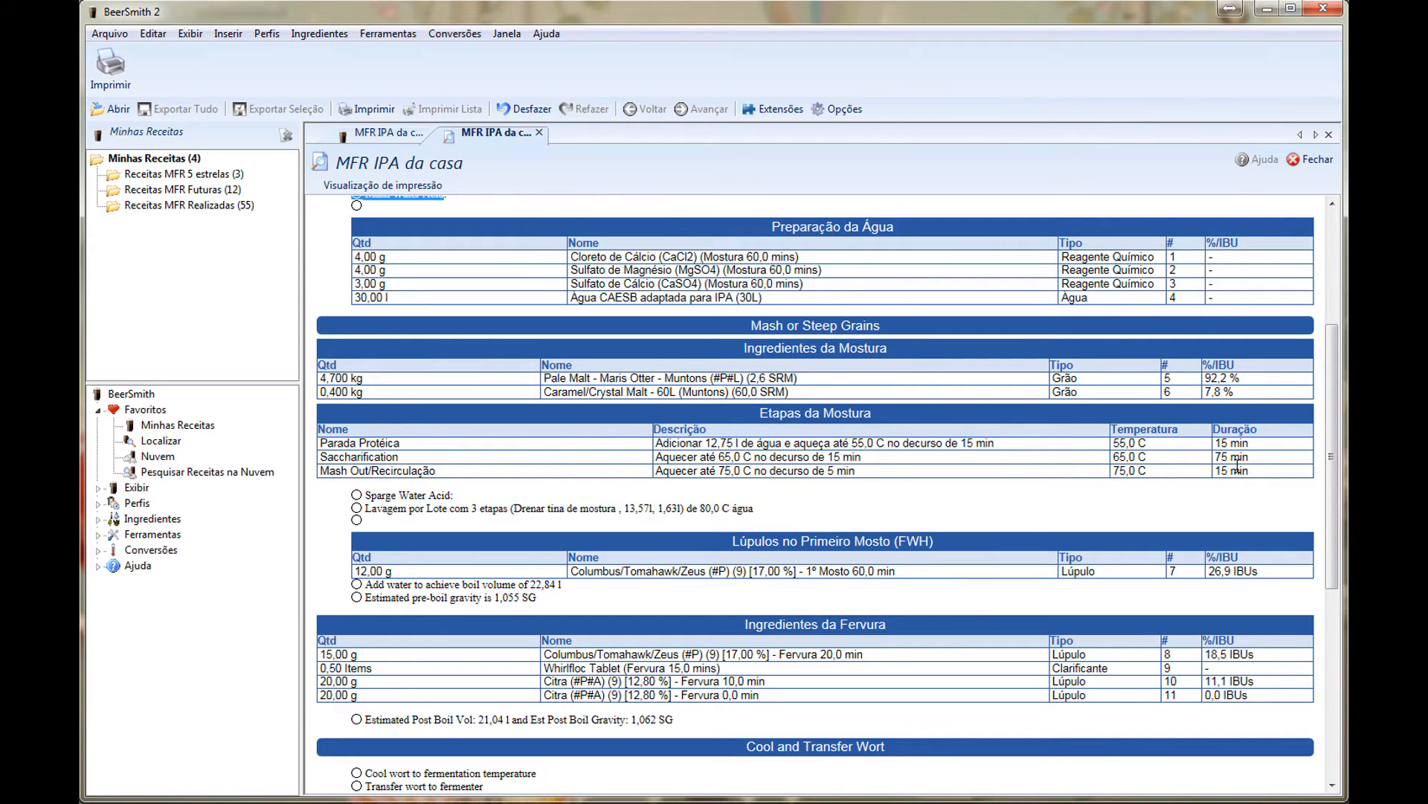
scroll(714, 439, down, 3)
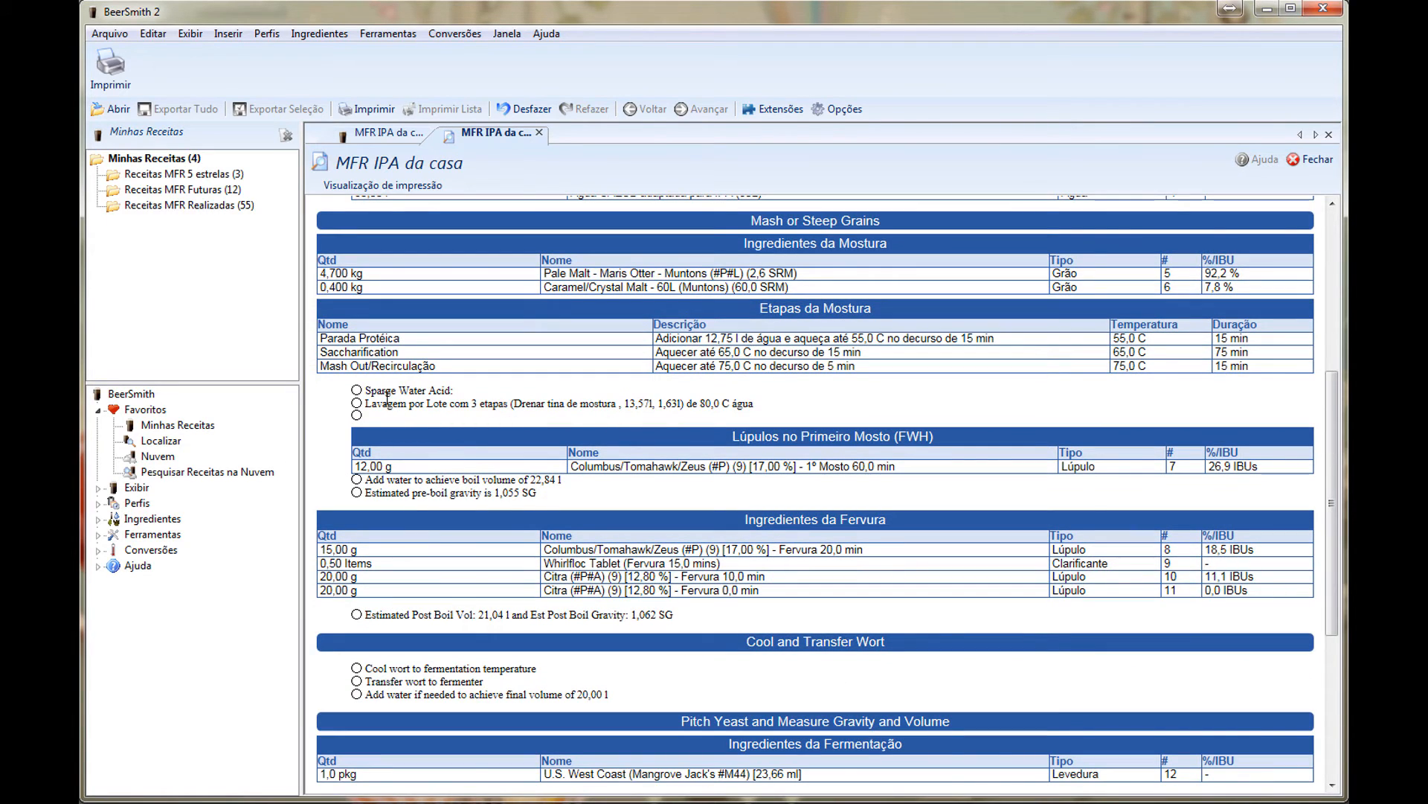
drag(355, 385, 741, 421)
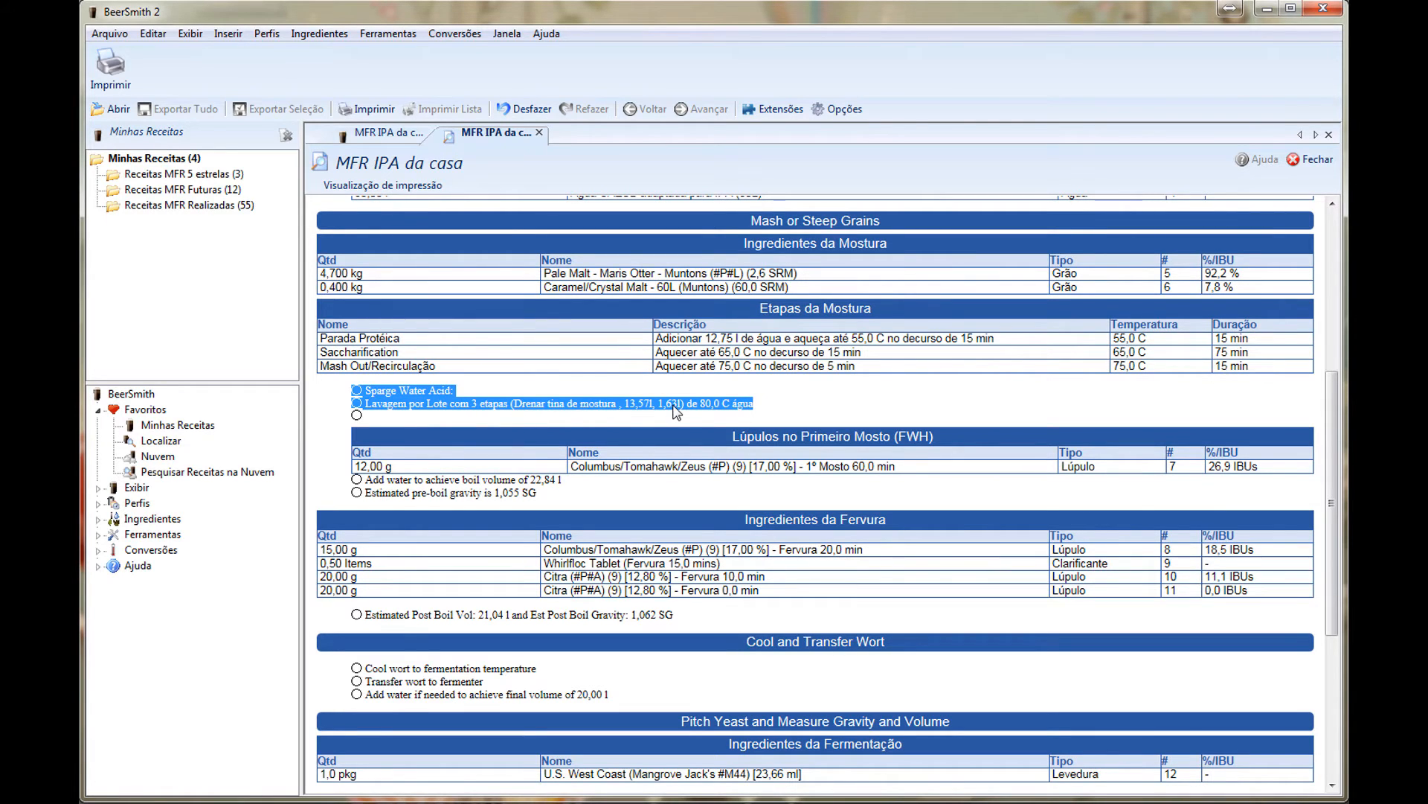
Review the brewing instructions from first-wort hops and boil through fermentation and bottling dates, then close the preview.
scroll(674, 413, down, 3)
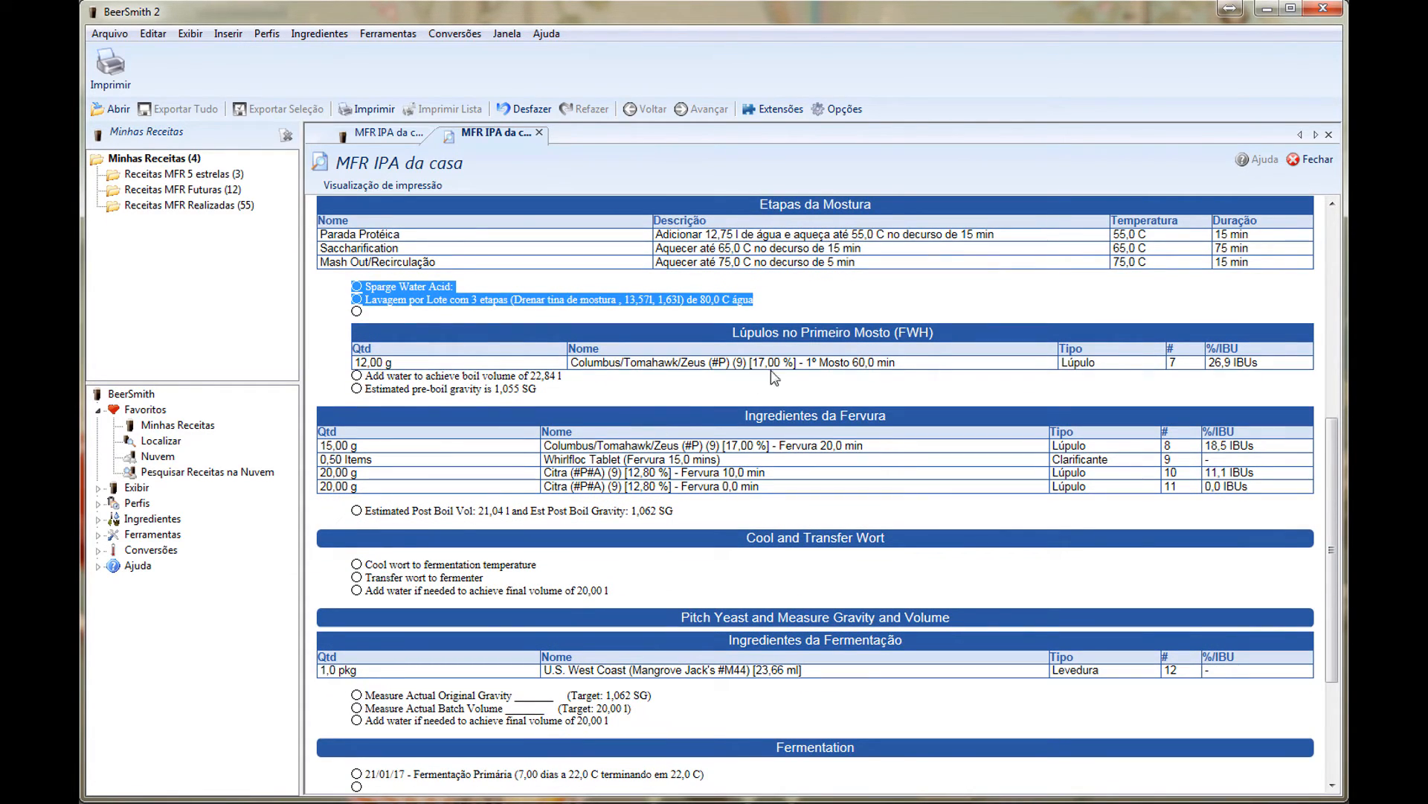
click(926, 367)
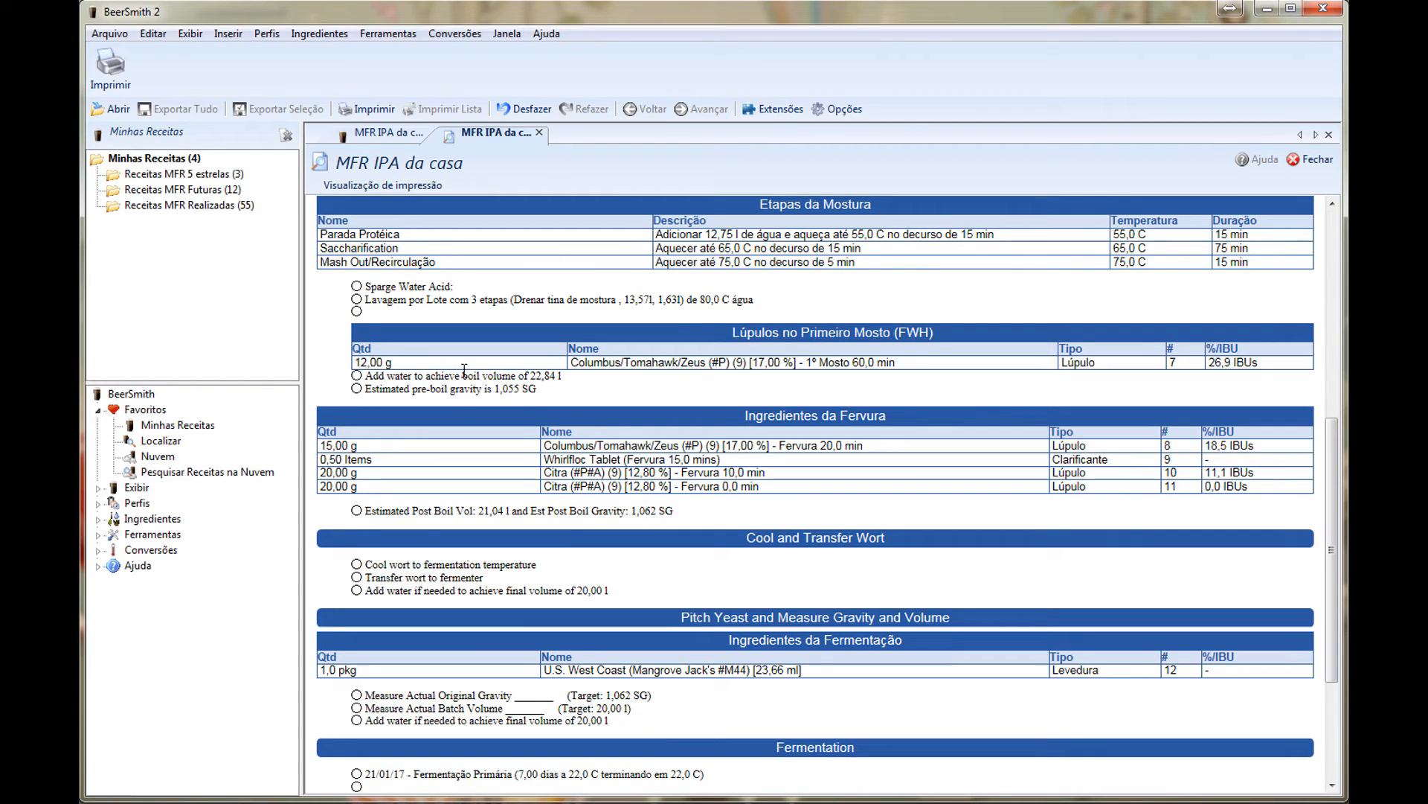
drag(528, 375, 564, 376)
scroll(502, 442, down, 3)
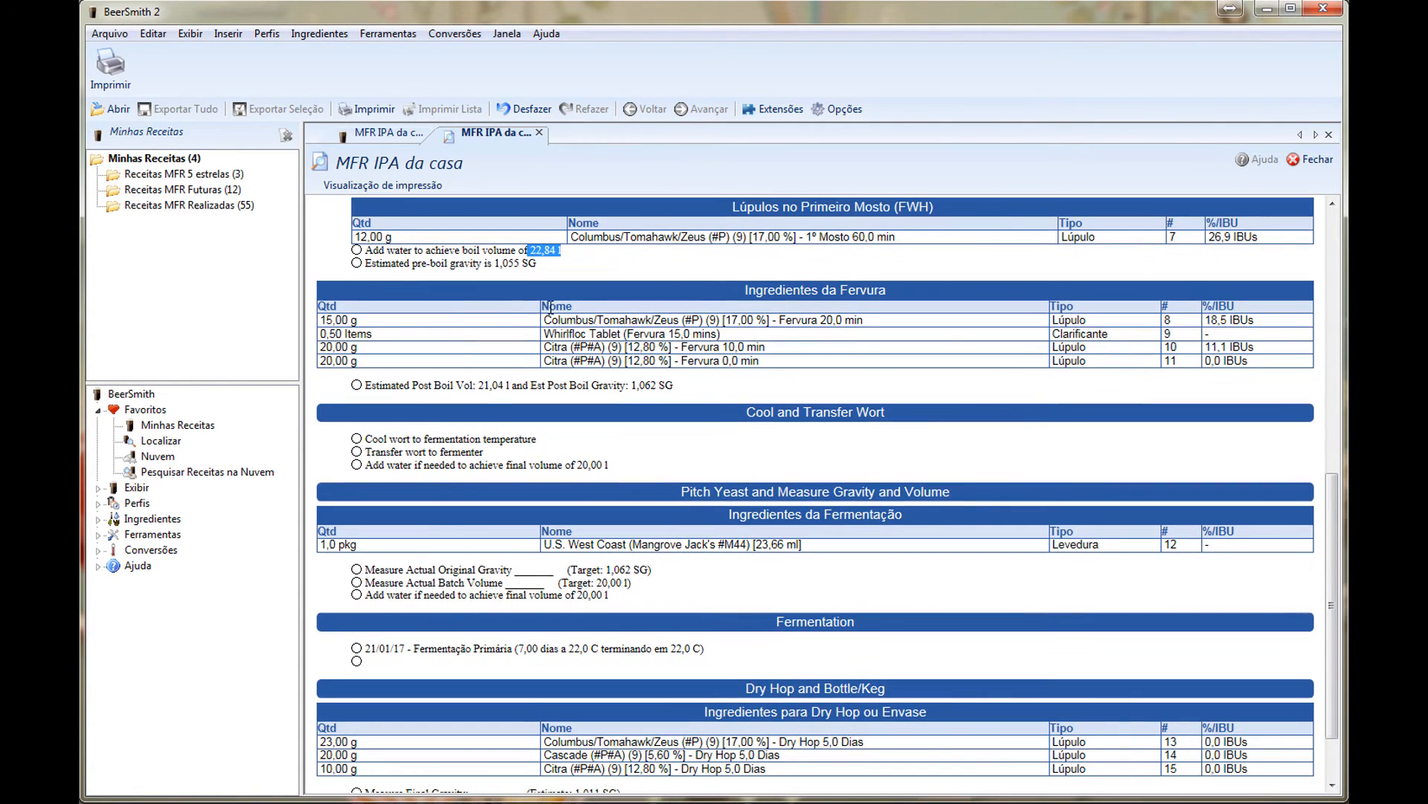
scroll(585, 387, down, 2)
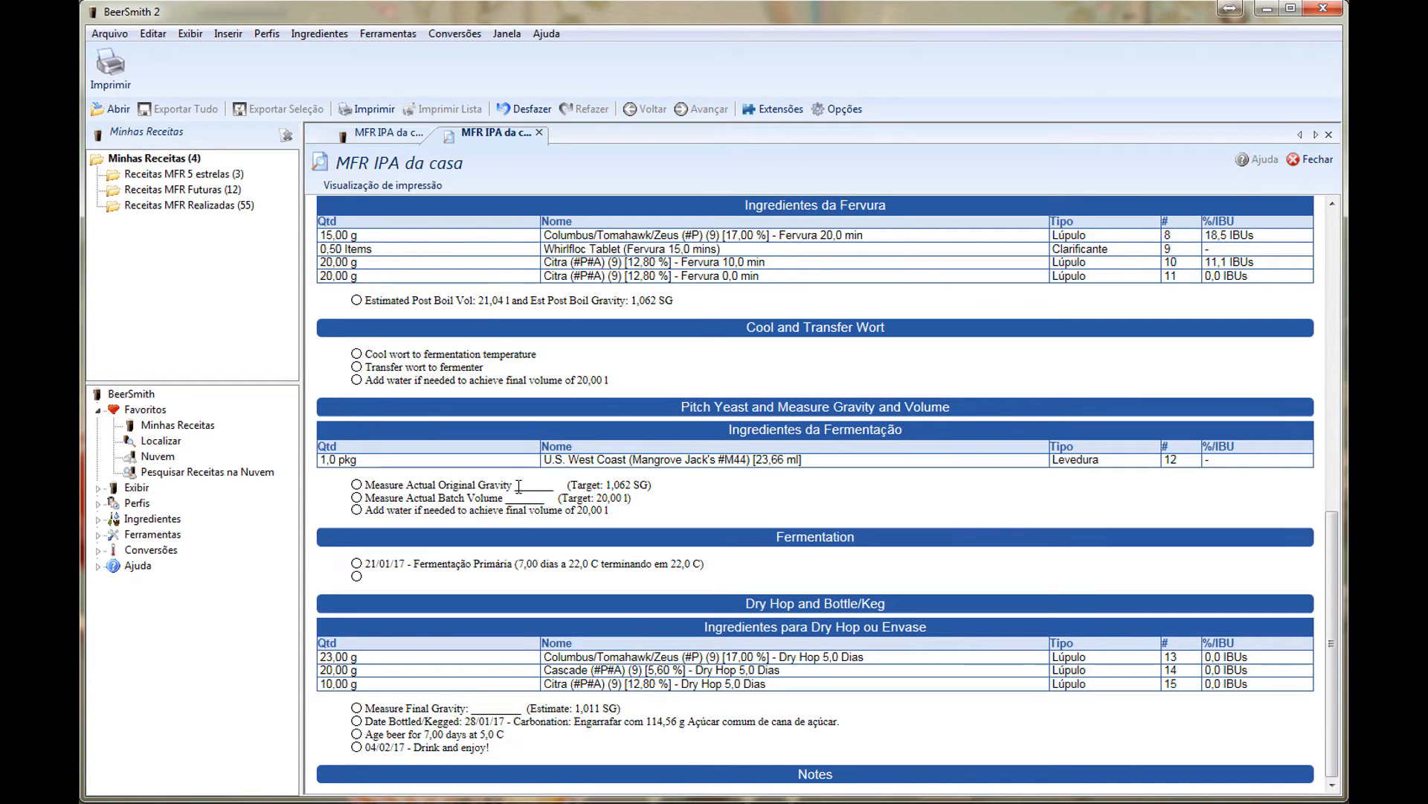
drag(512, 485, 643, 504)
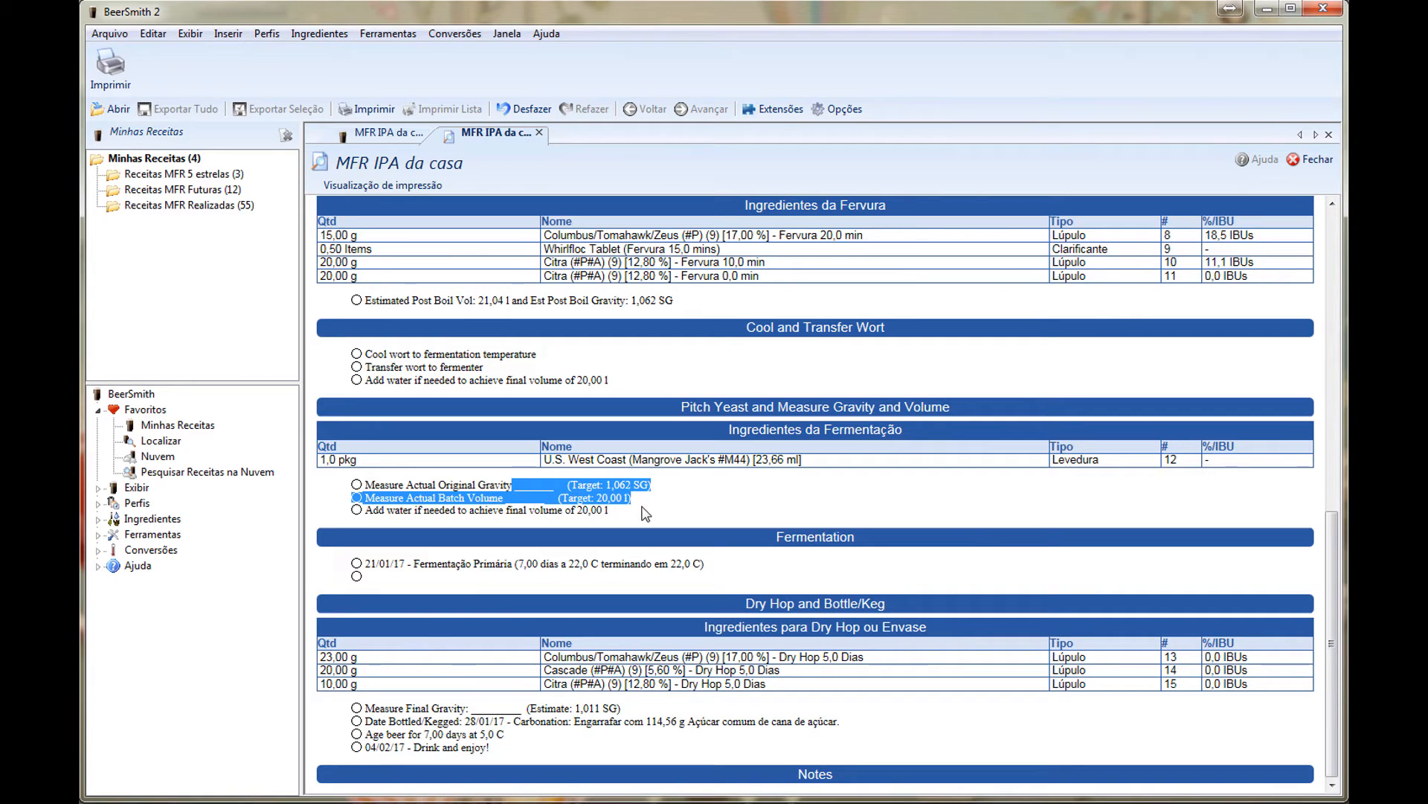
click(680, 512)
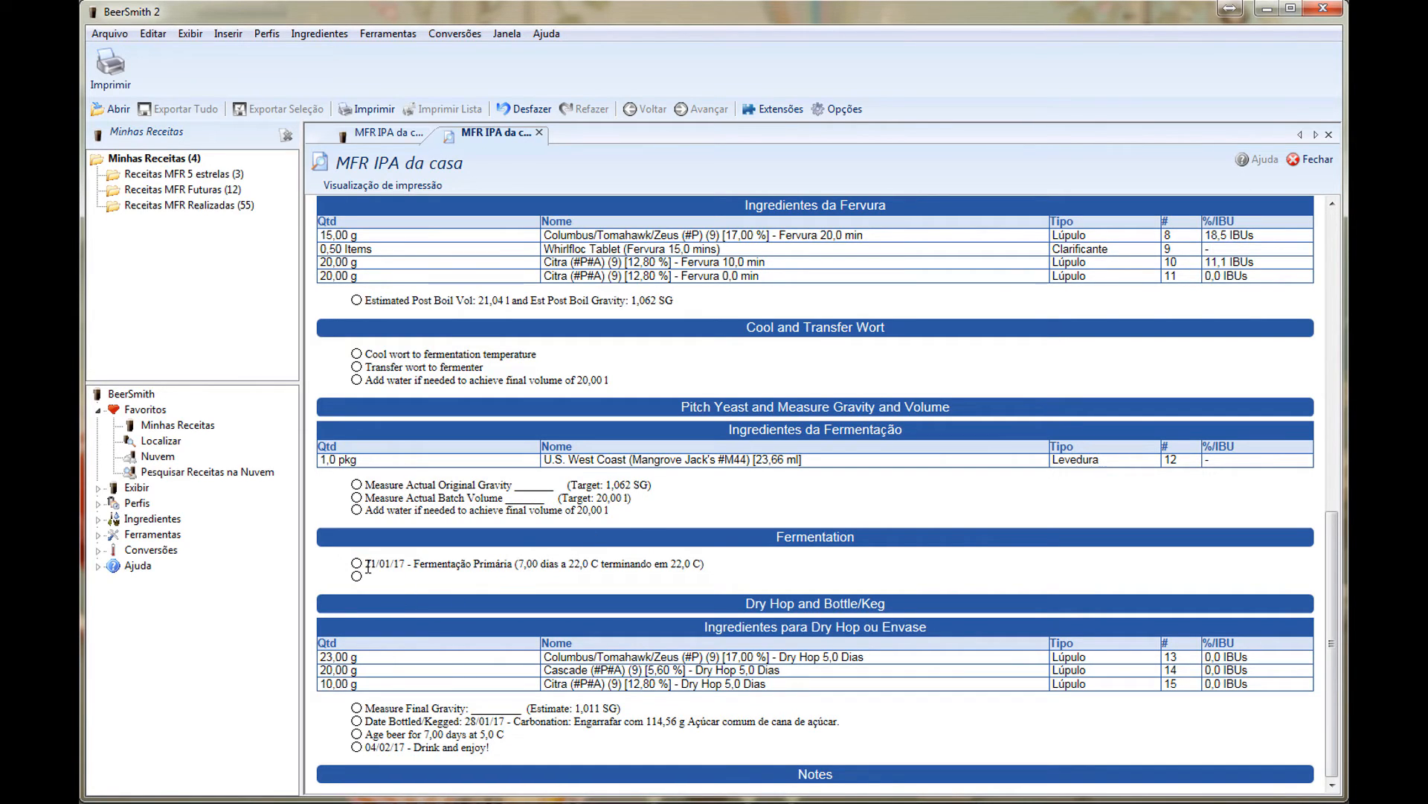
drag(353, 565, 738, 569)
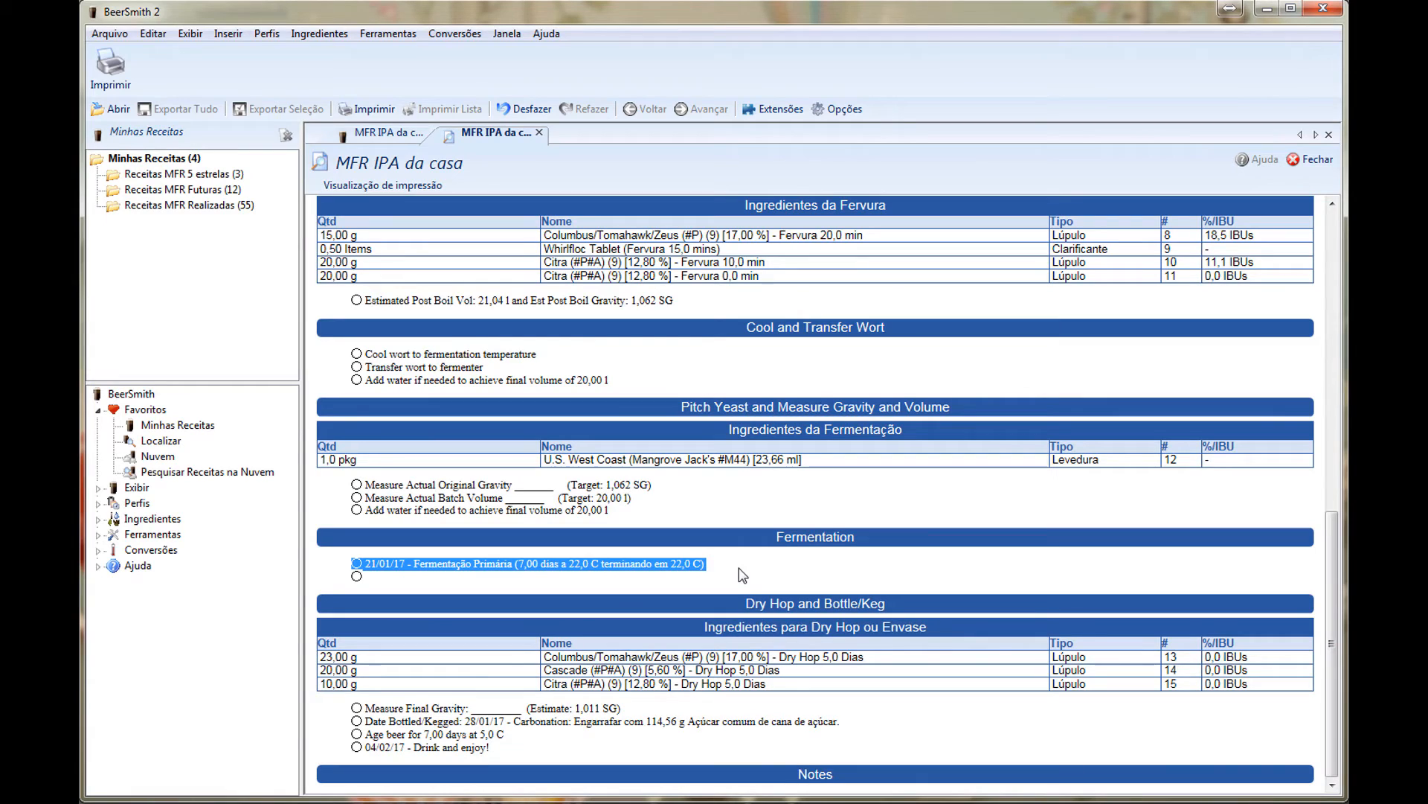
drag(368, 747, 488, 747)
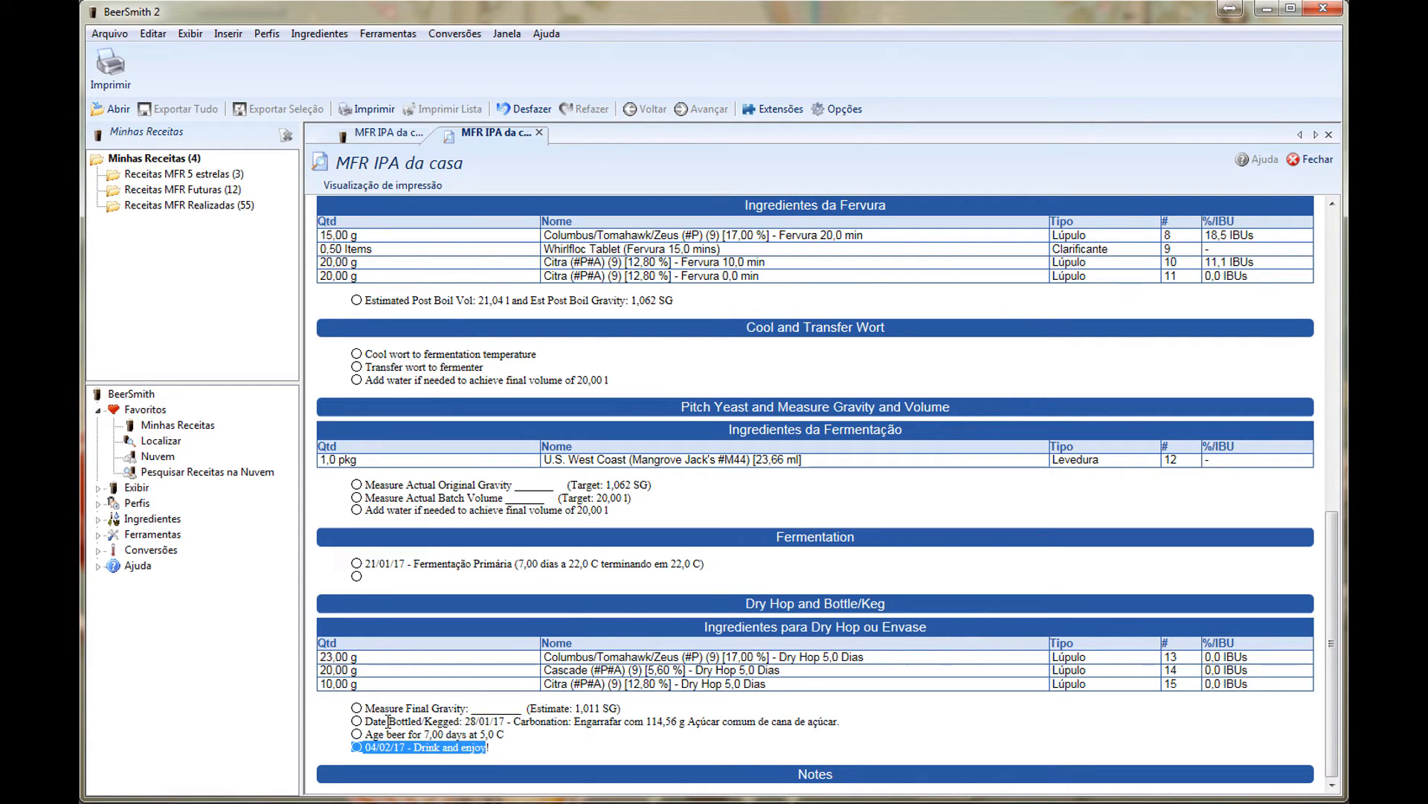
drag(364, 721, 513, 726)
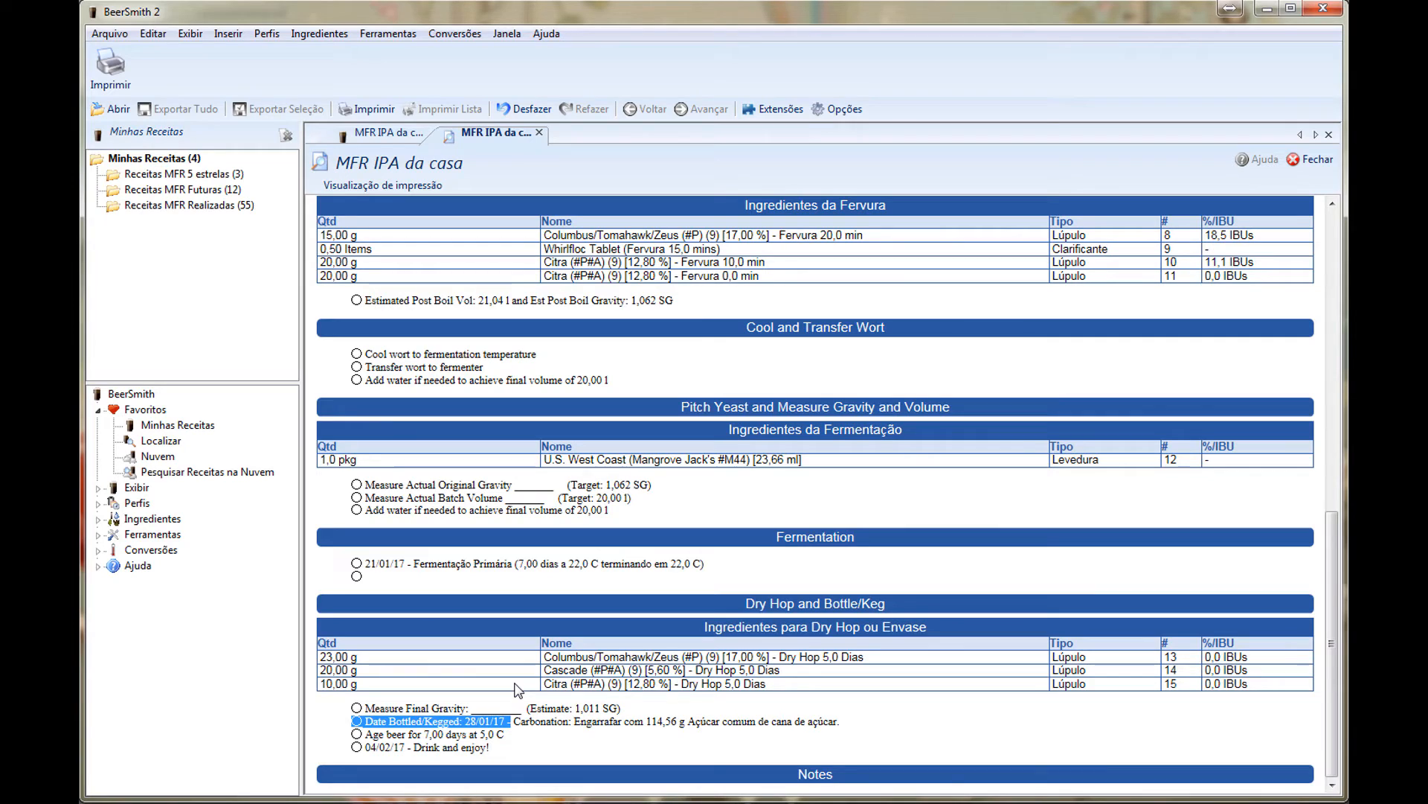
click(1307, 165)
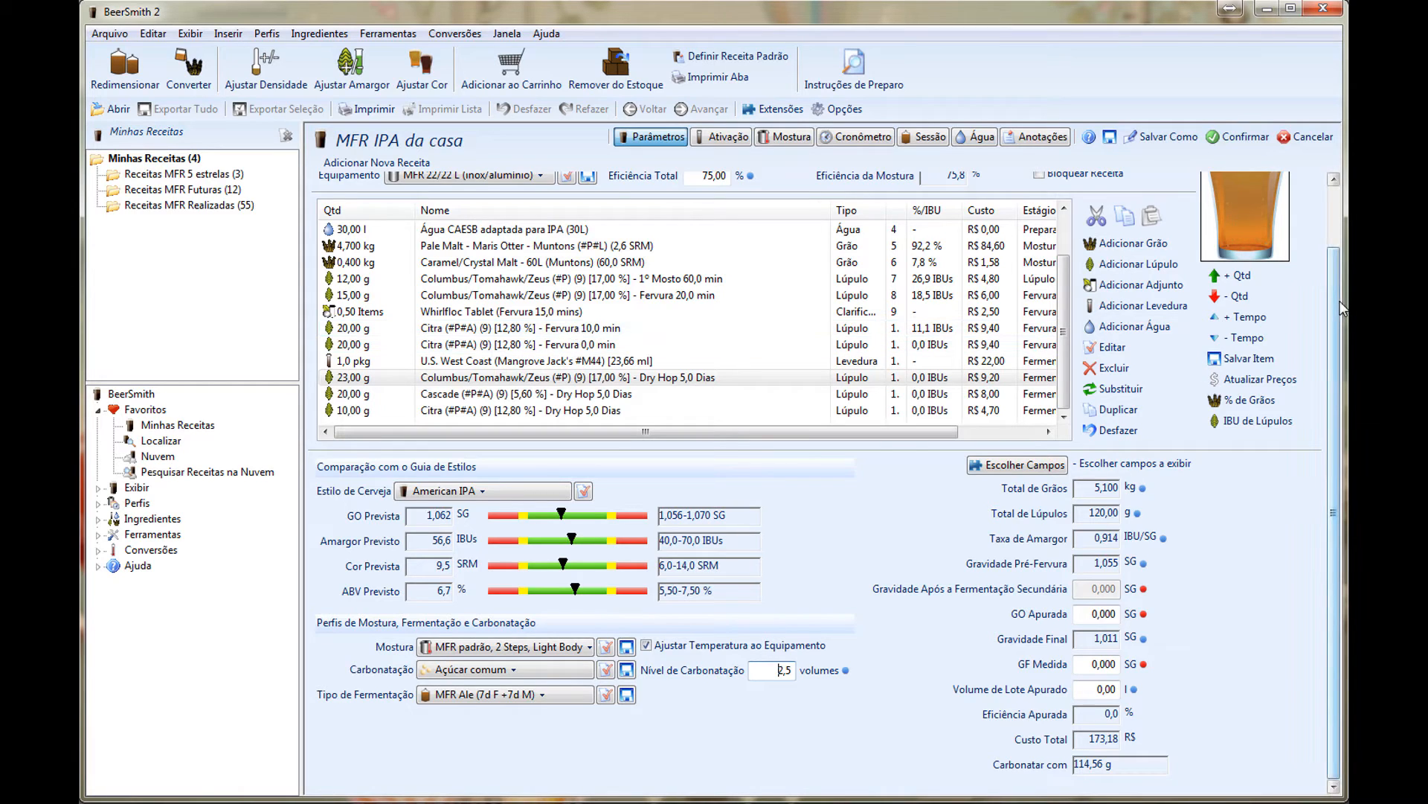
Open the recipe's yeast starter data and widen the Data de Fabricação column in the yeast list.
drag(1338, 296, 1338, 217)
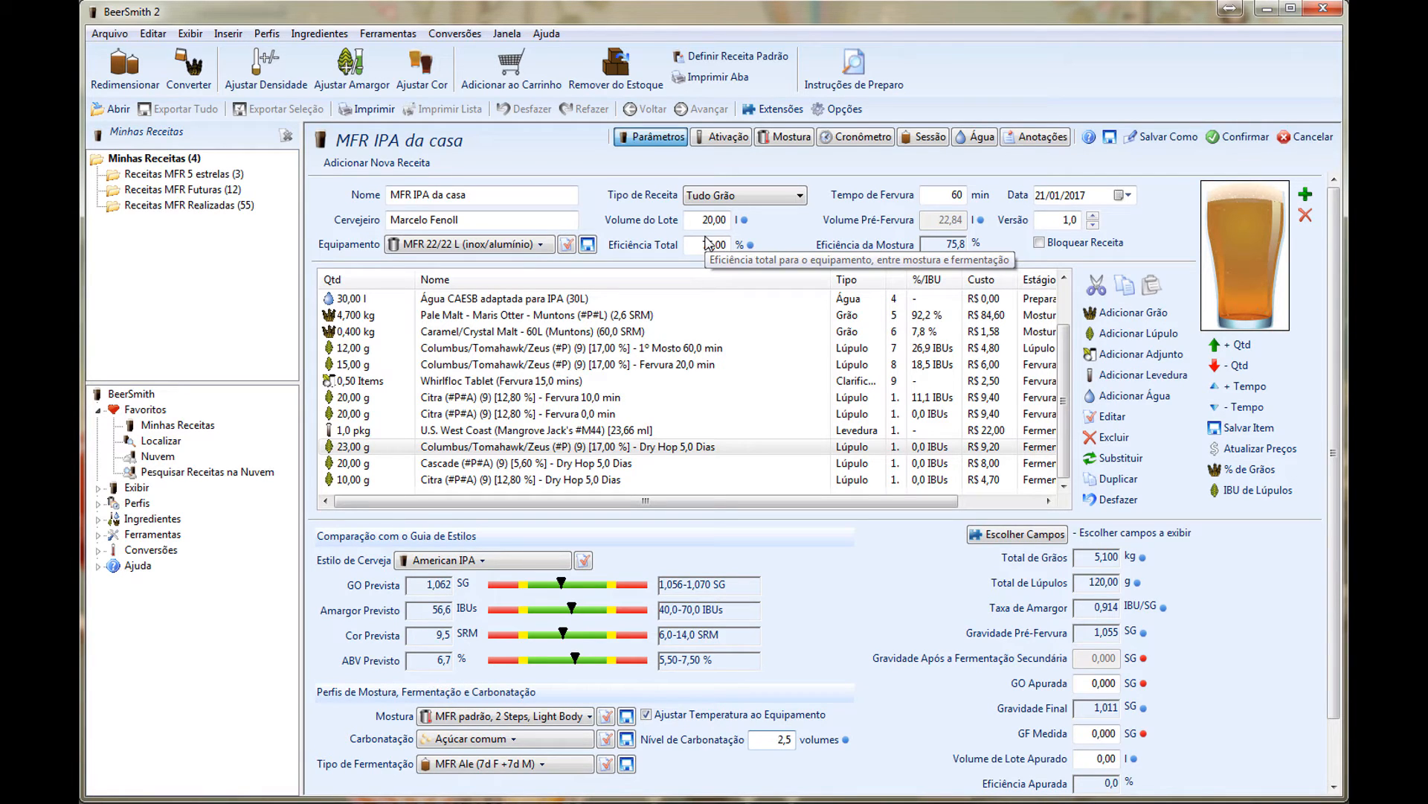
click(722, 138)
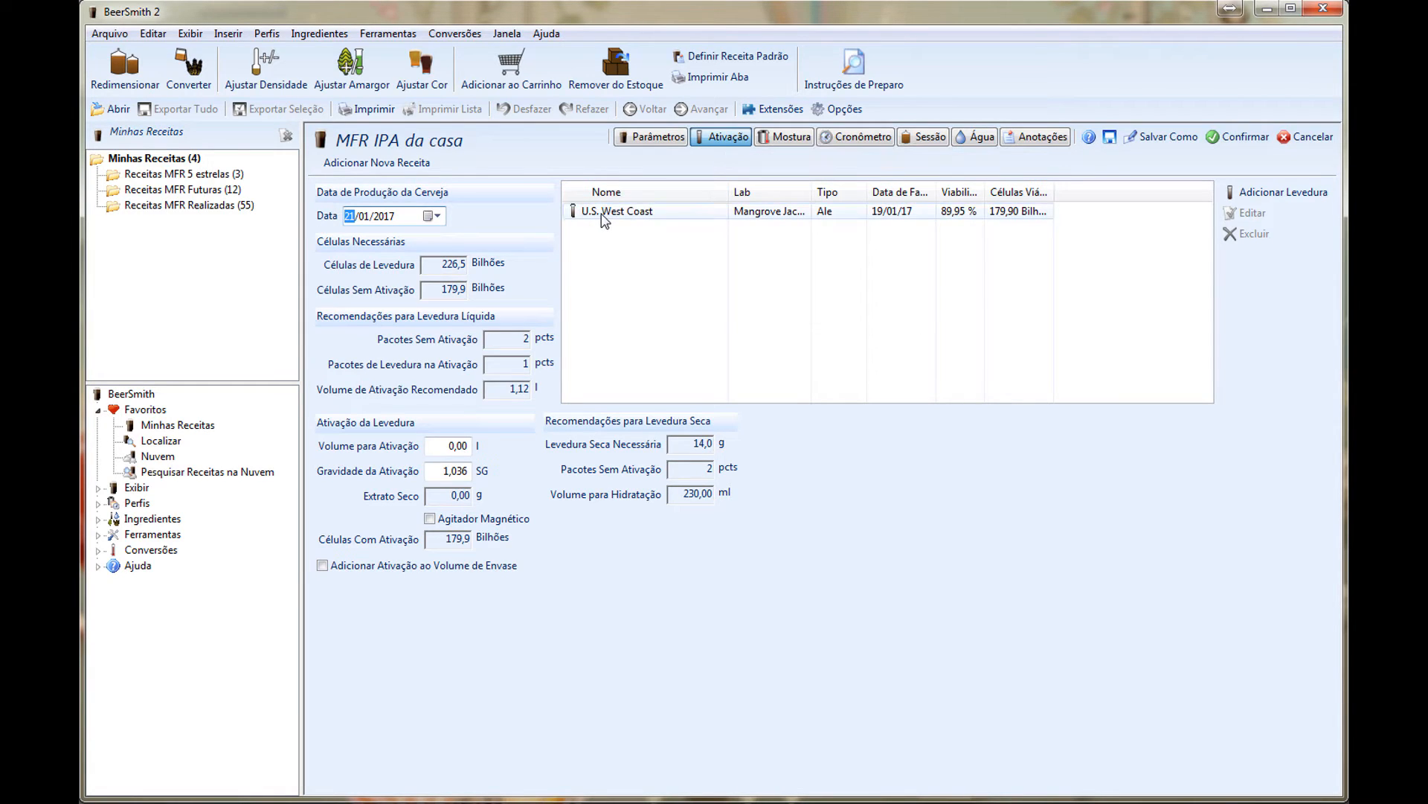
mouse_move(602, 216)
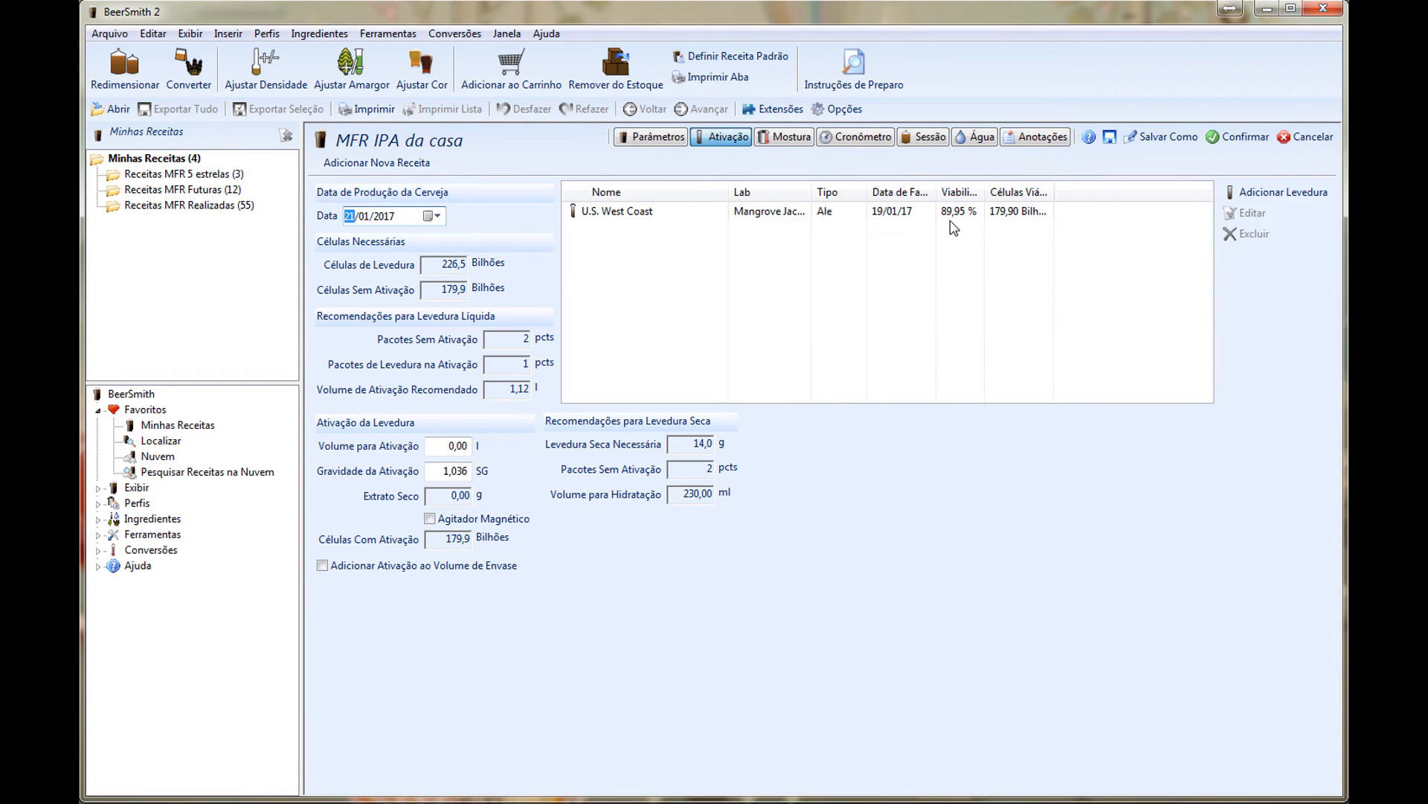
mouse_move(955, 223)
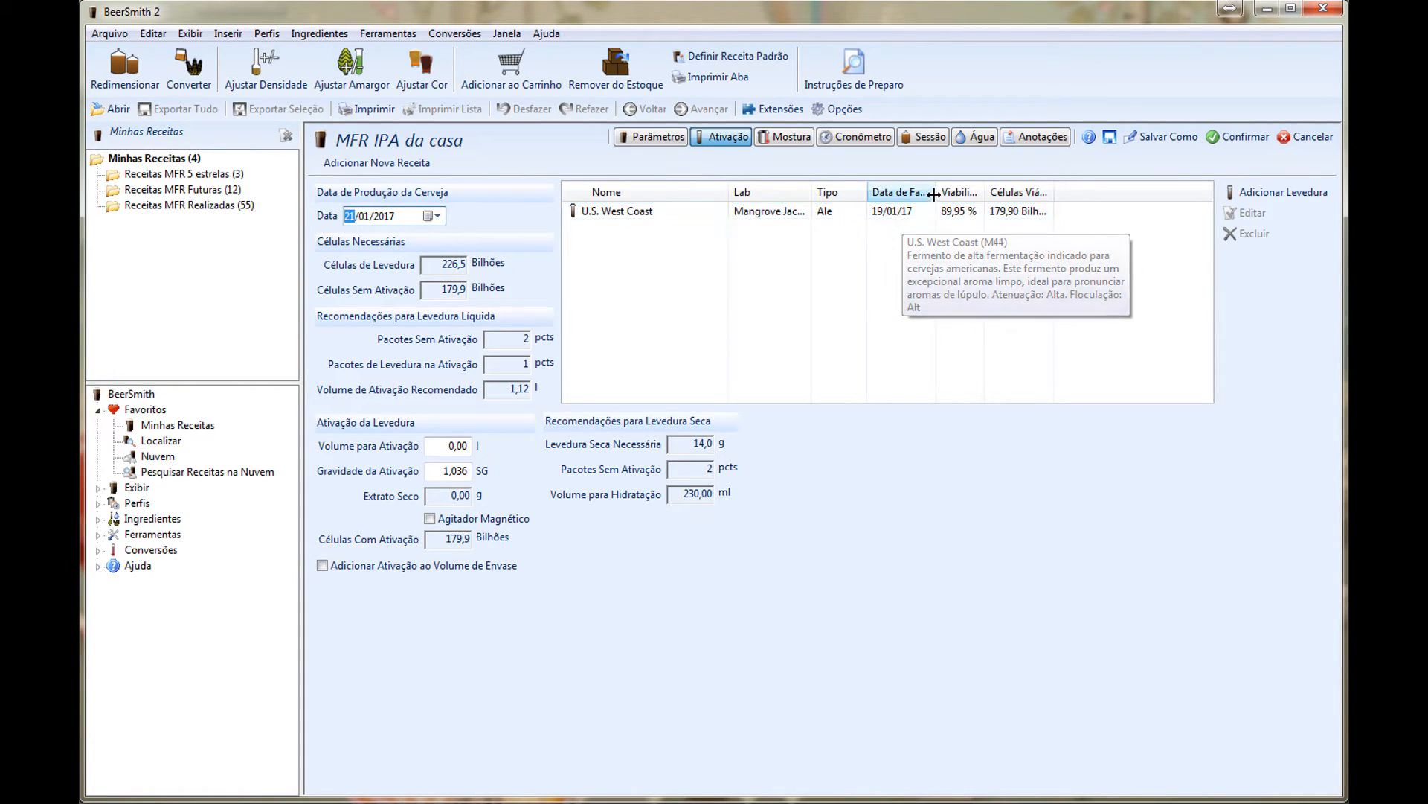
drag(937, 193, 989, 194)
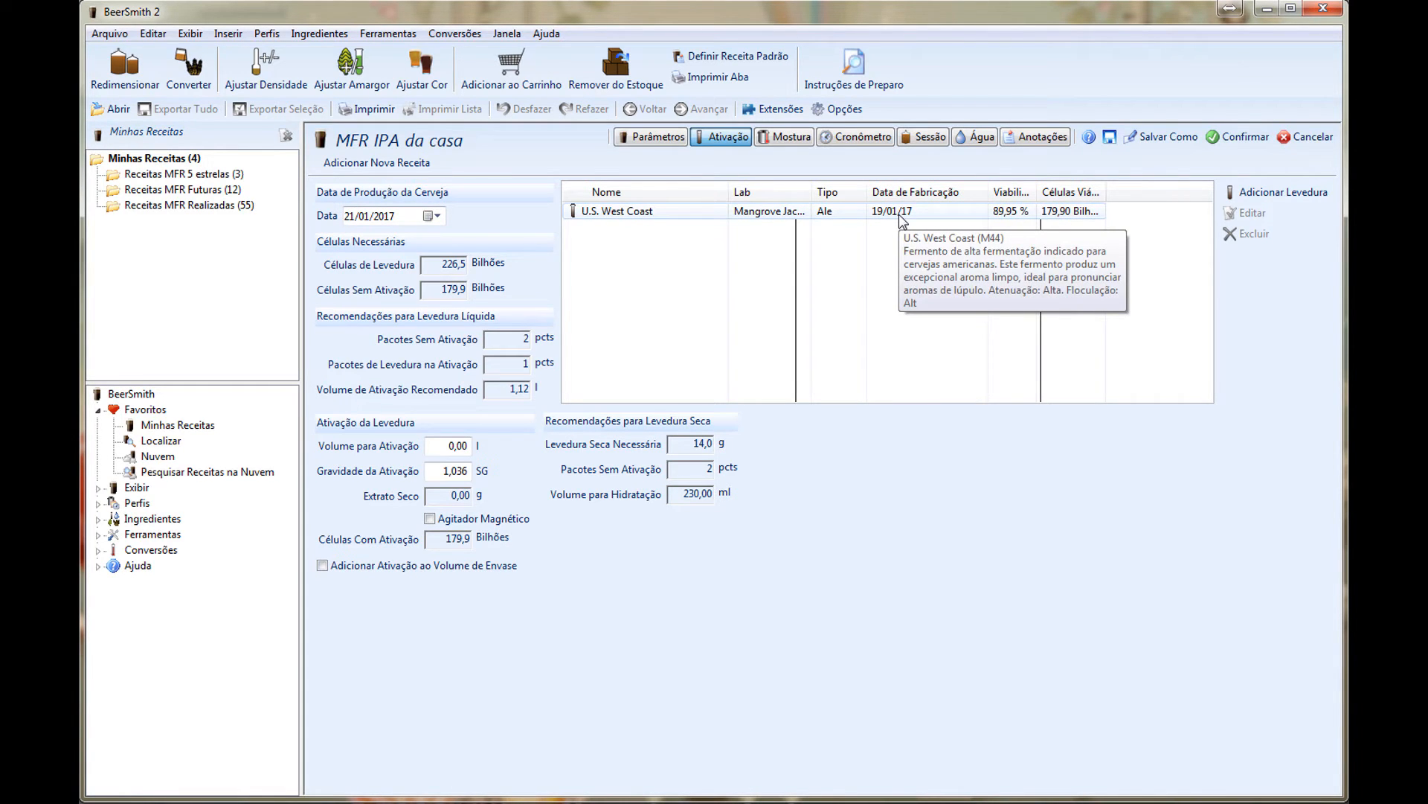
Set the U.S. West Coast yeast's manufacturing date to 10/05/2016.
double_click(902, 211)
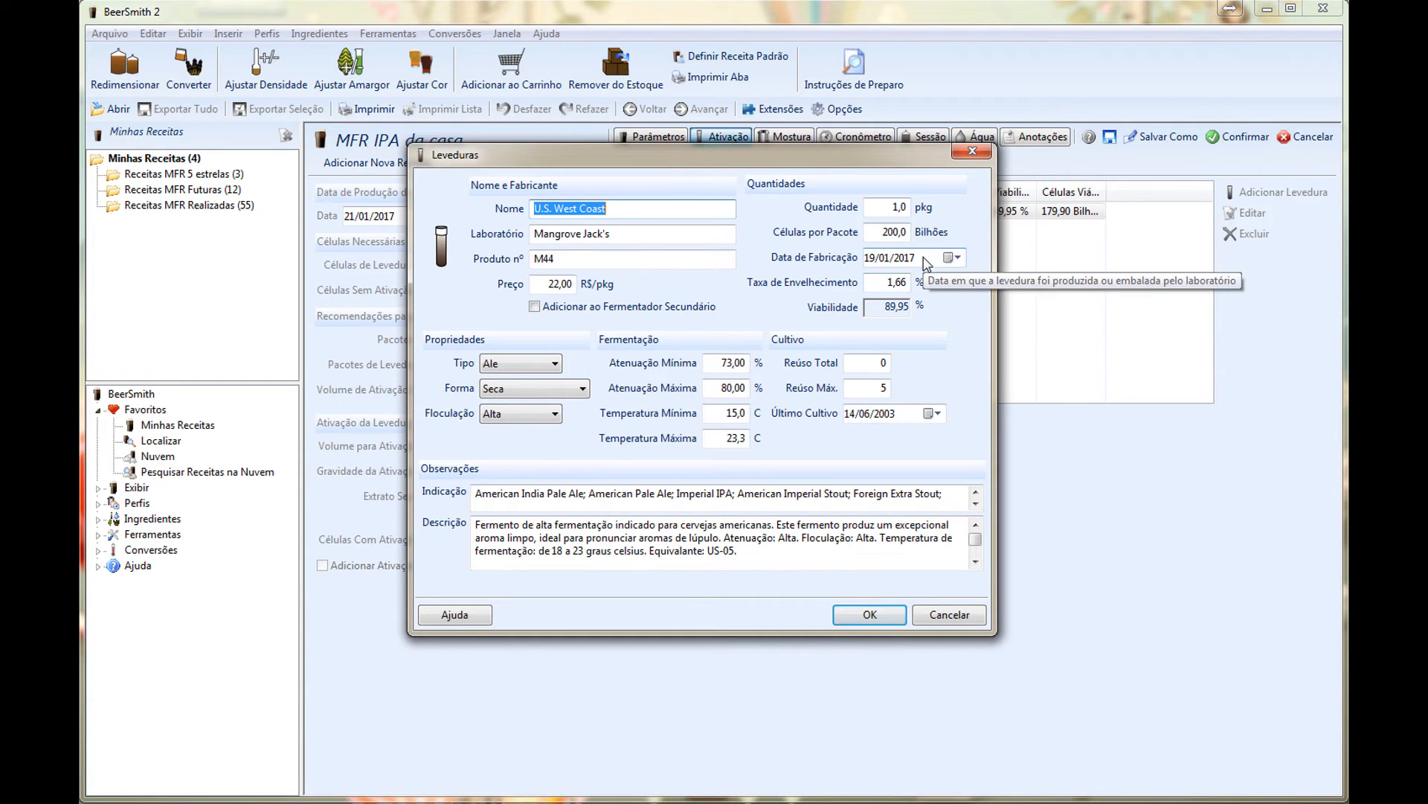
click(872, 259)
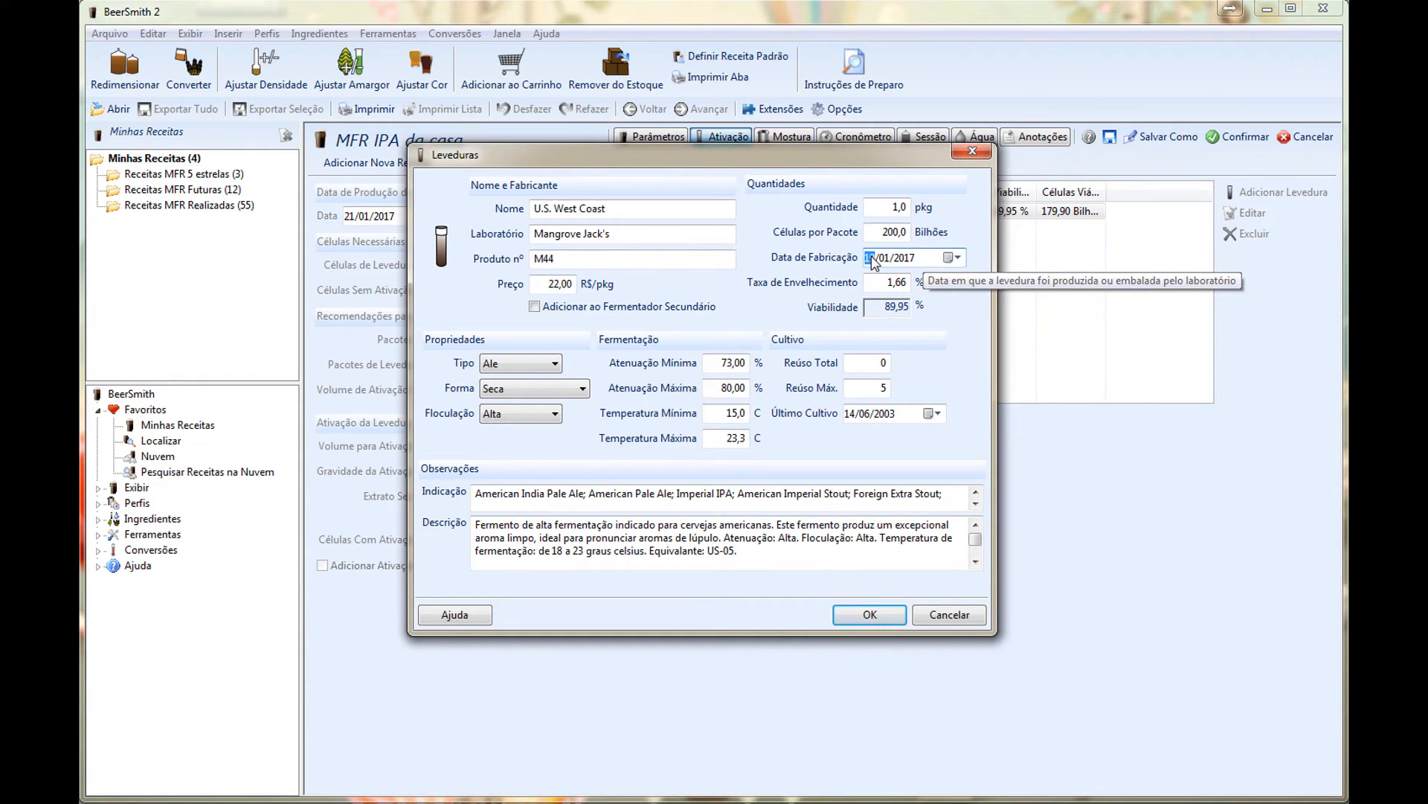
text(10)
click(884, 258)
text(05)
click(904, 259)
text(2016)
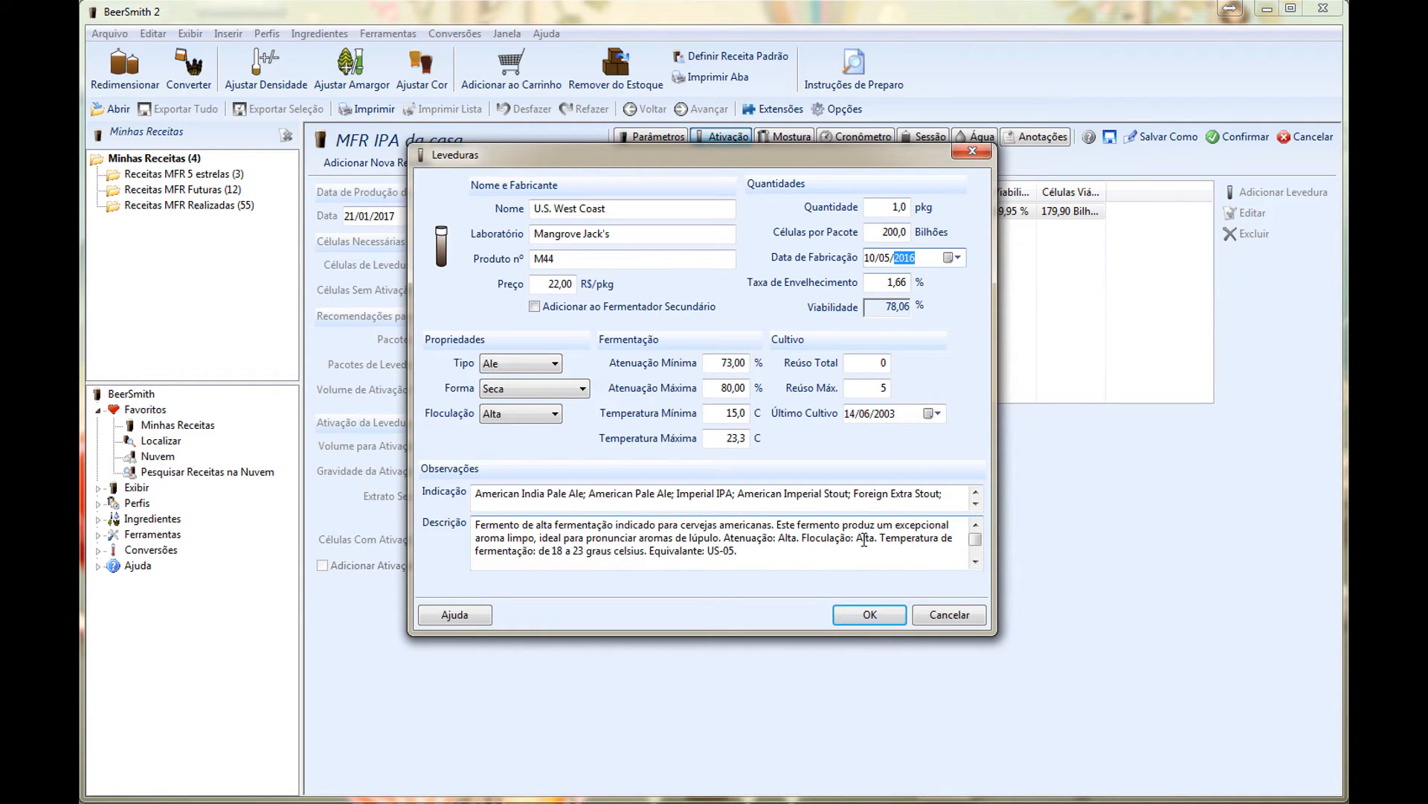
click(870, 616)
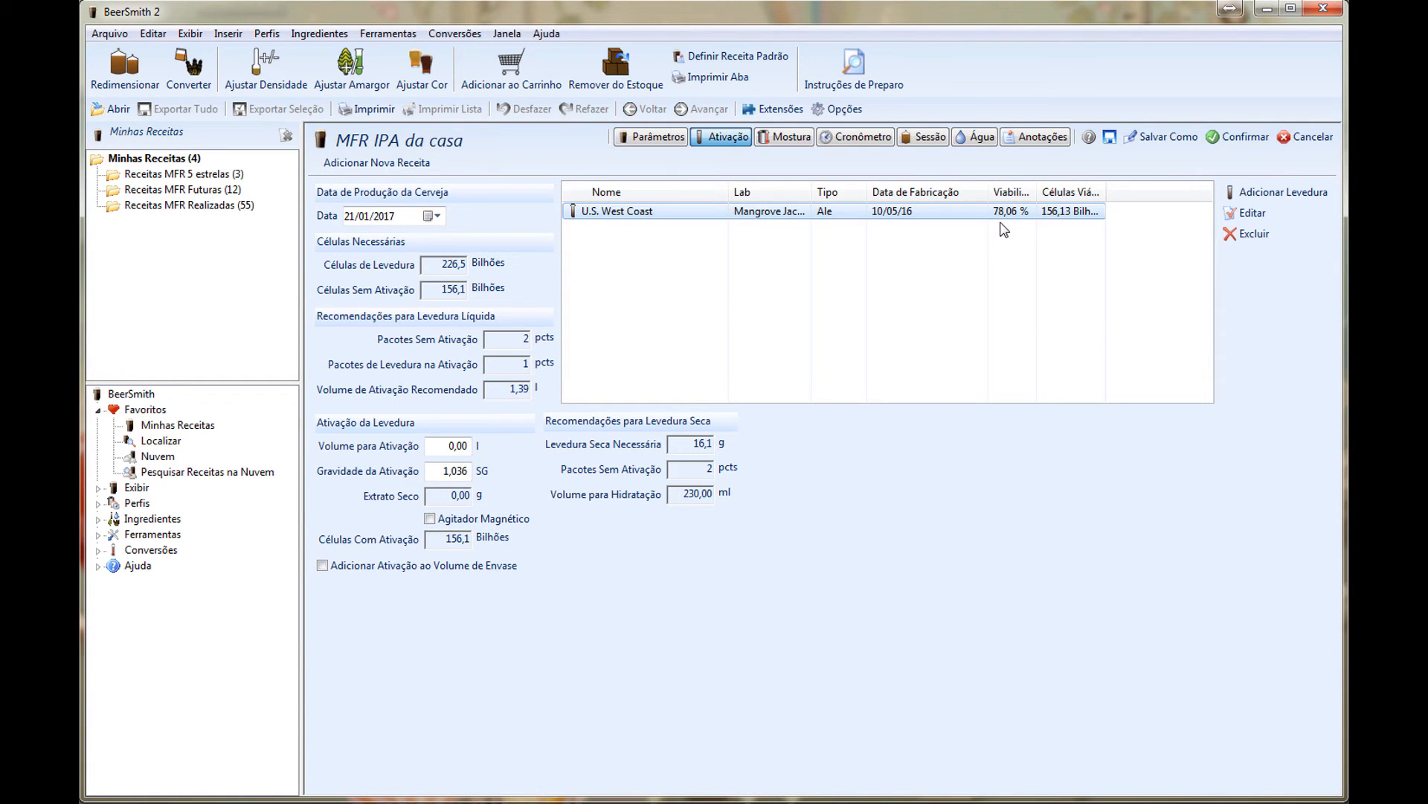
Widen the Células Viáveis column to fit its contents and review the liquid yeast pack and starter volume recommendations.
double_click(1107, 192)
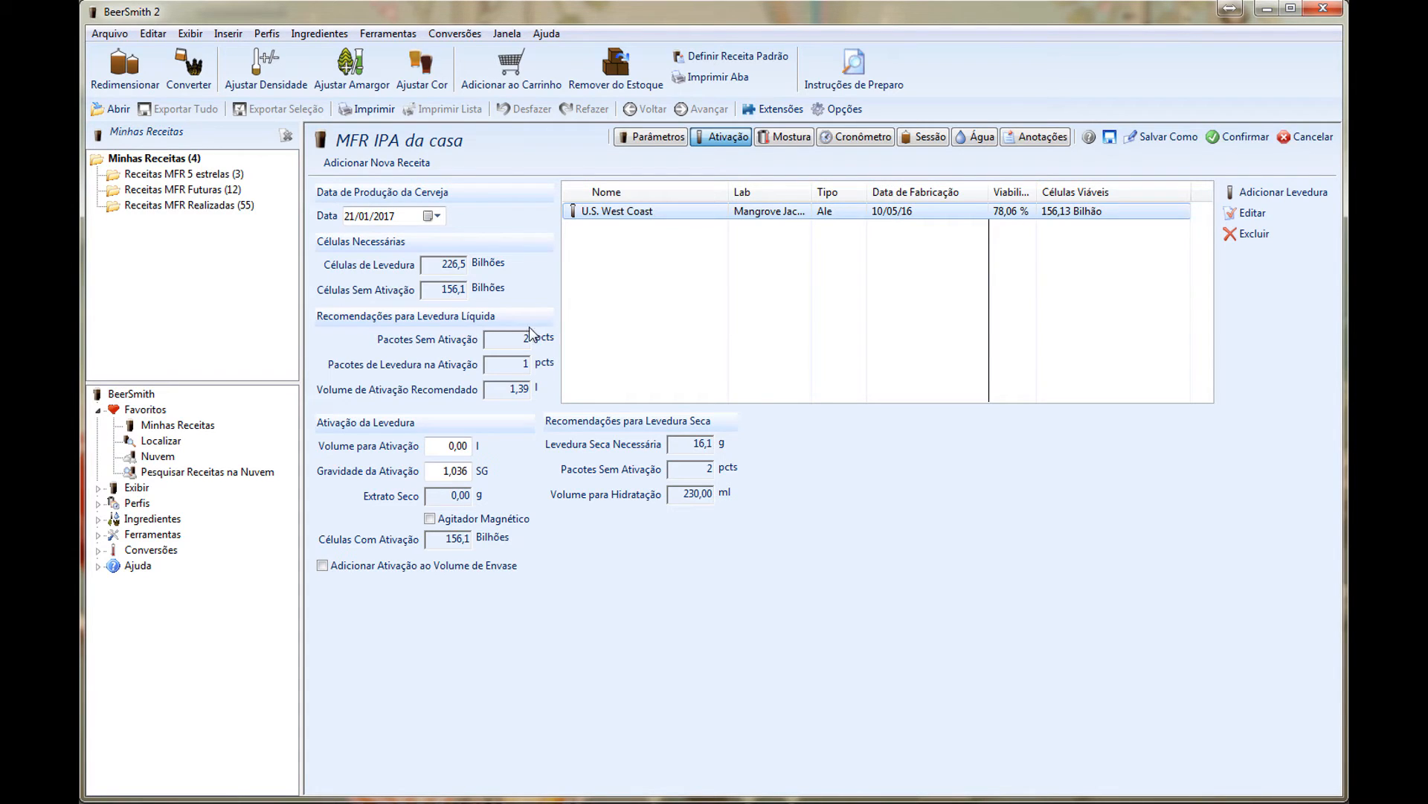
mouse_move(548, 341)
mouse_move(532, 373)
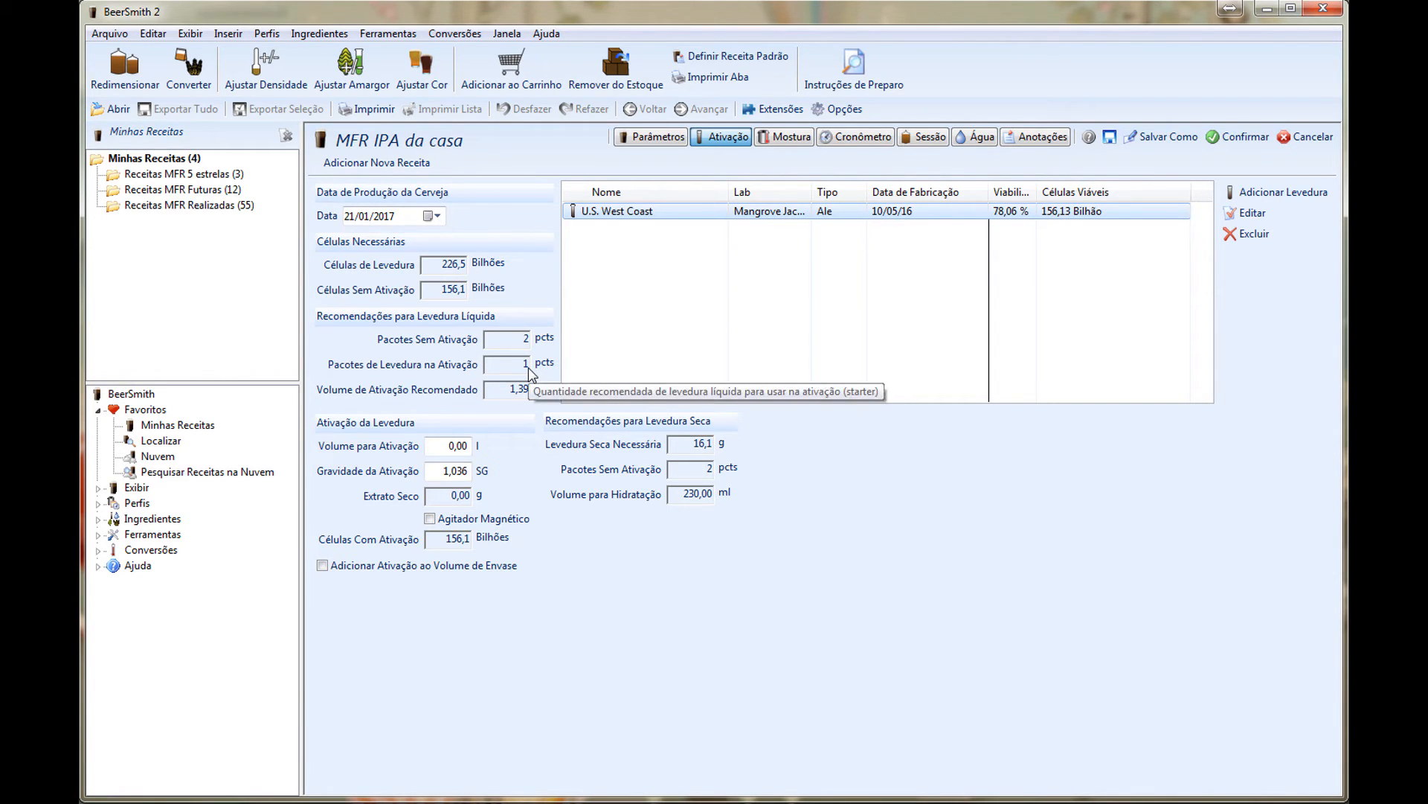
mouse_move(512, 397)
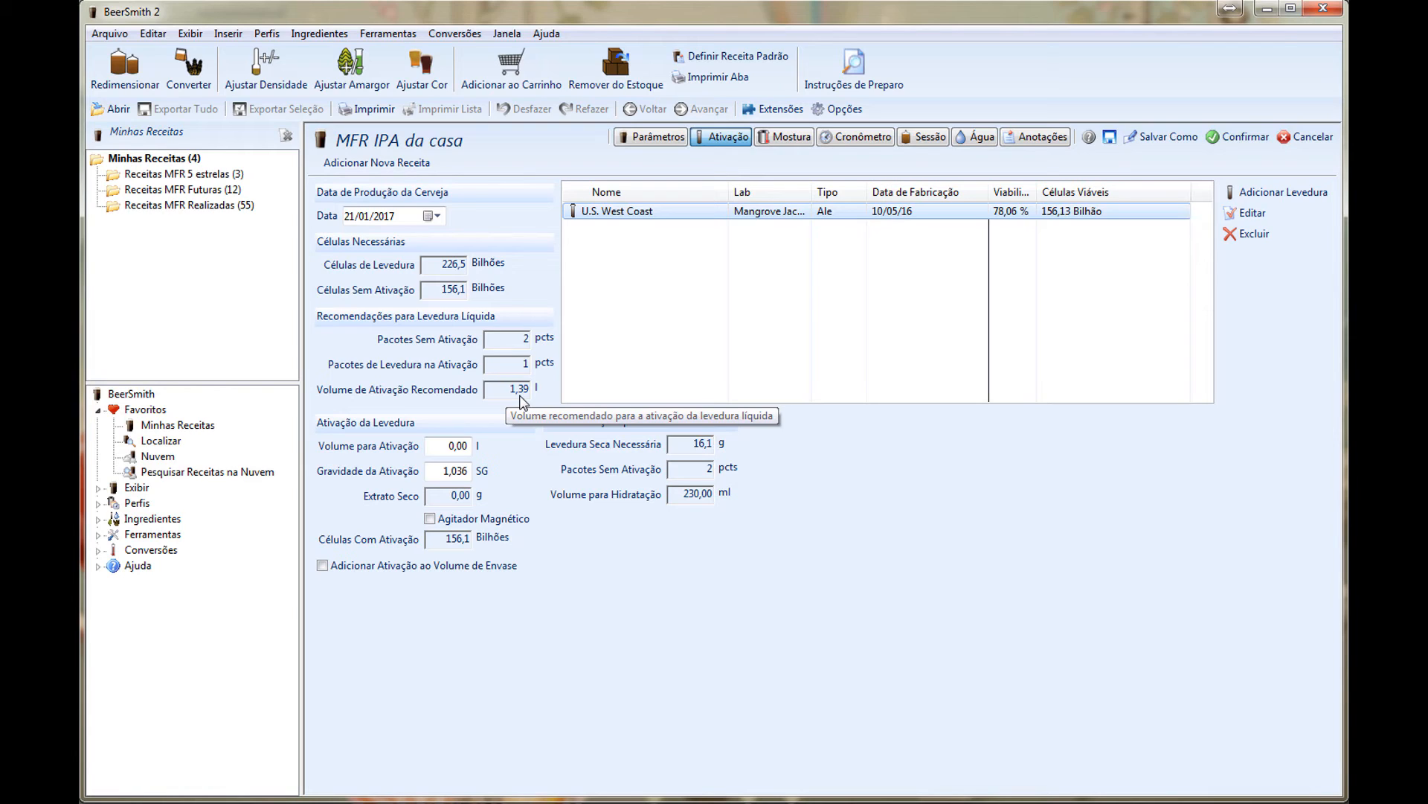
Set the starter volume to 2 l and the starter gravity to 1,040 SG.
click(458, 445)
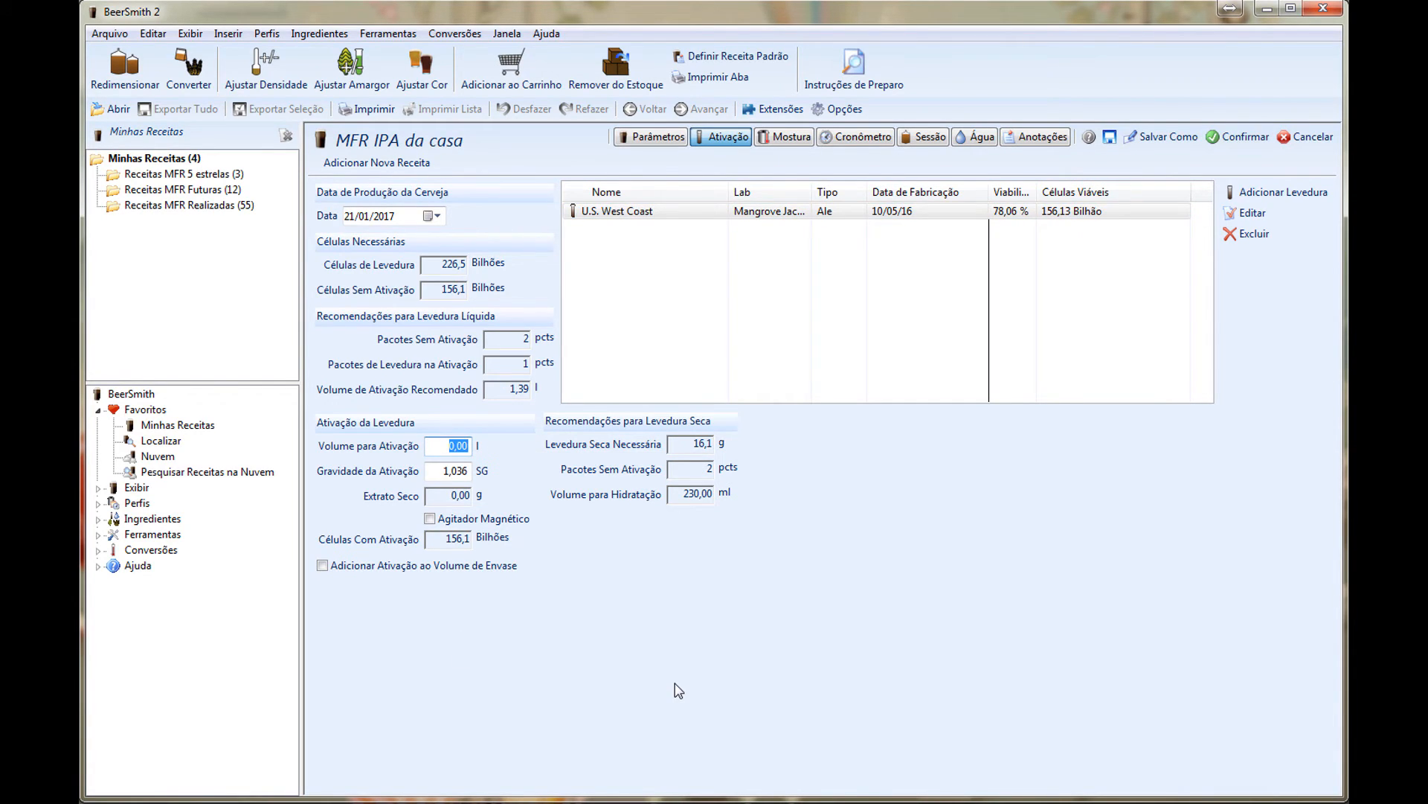
text(2)
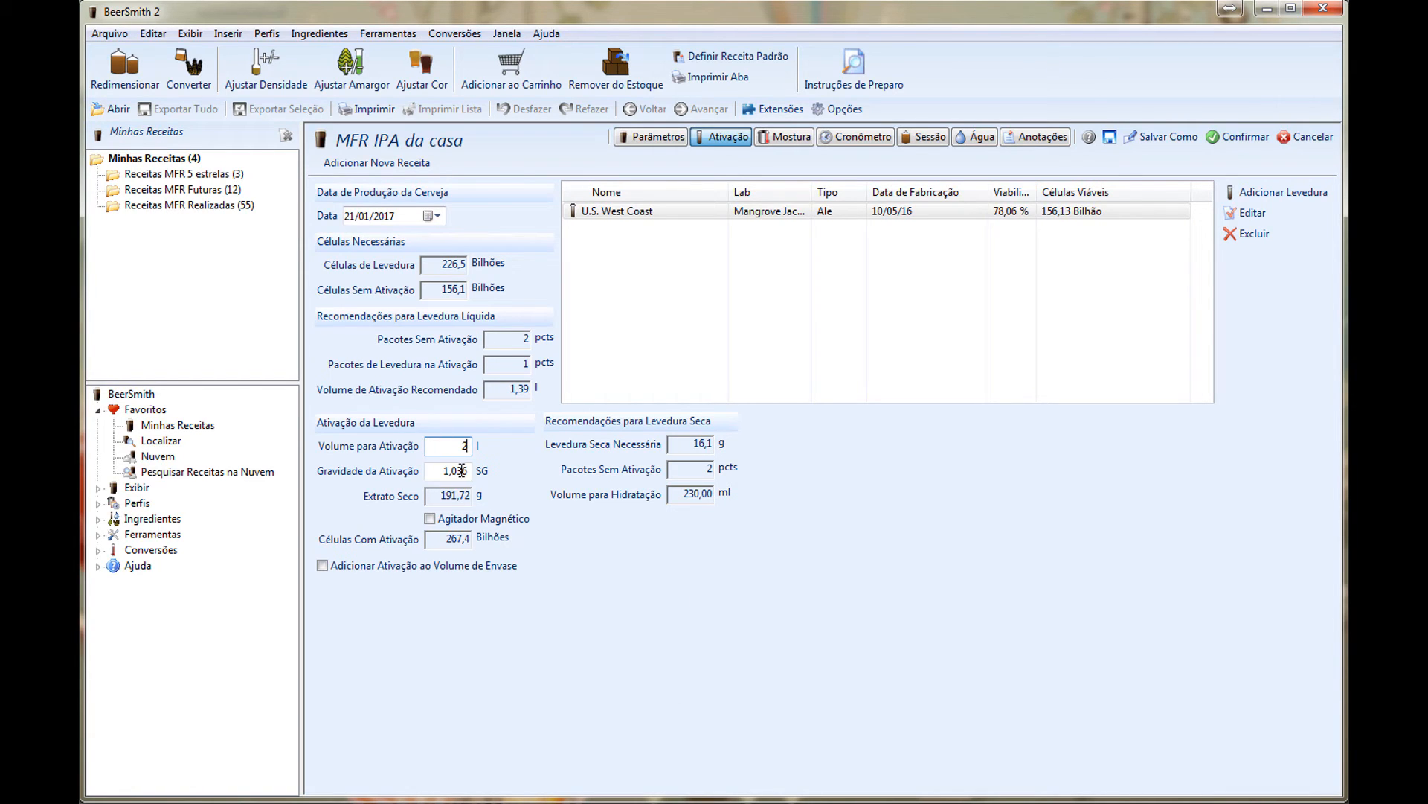
drag(465, 471, 495, 474)
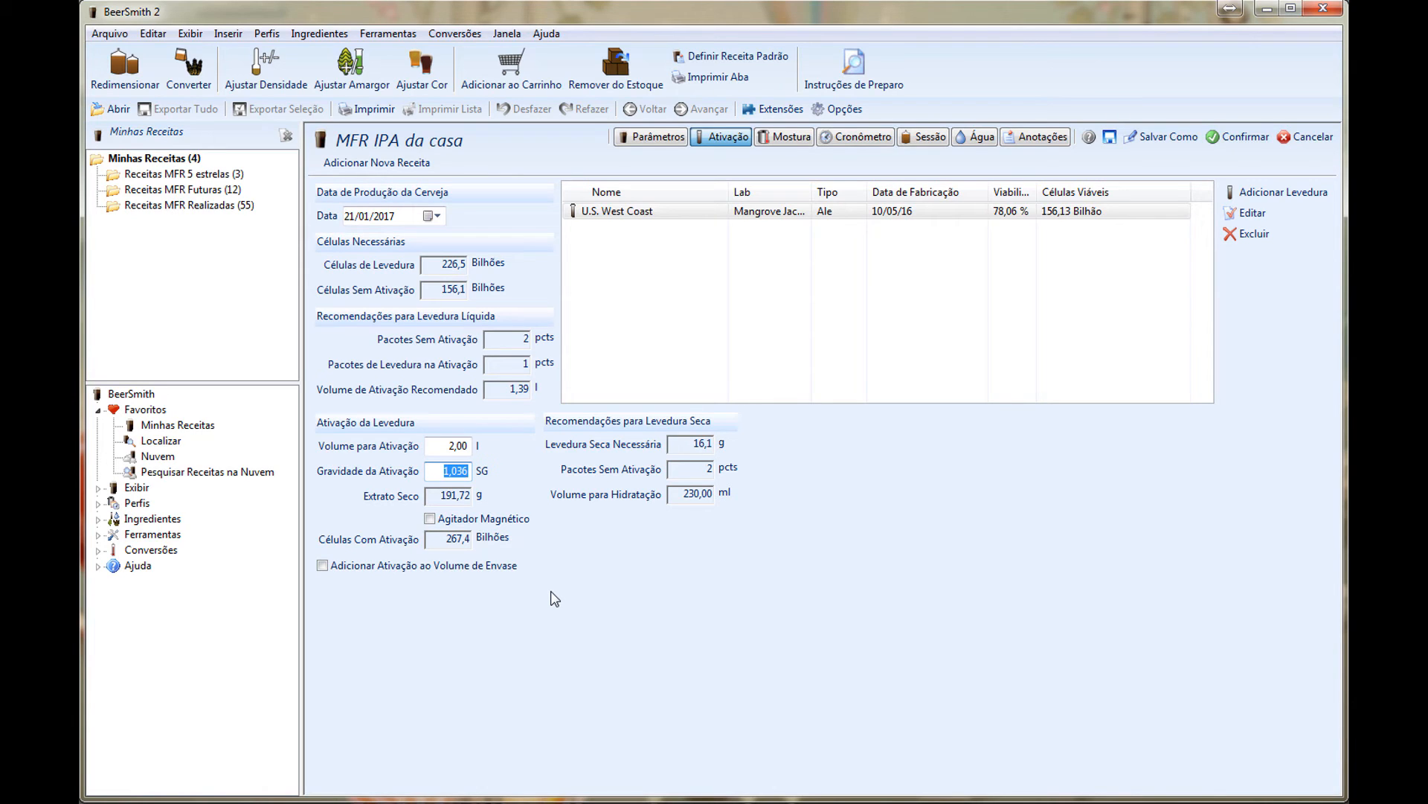
text(1.040)
Check the recipe's main parameters and set the yeast starter gravity to 1,060 SG.
click(659, 137)
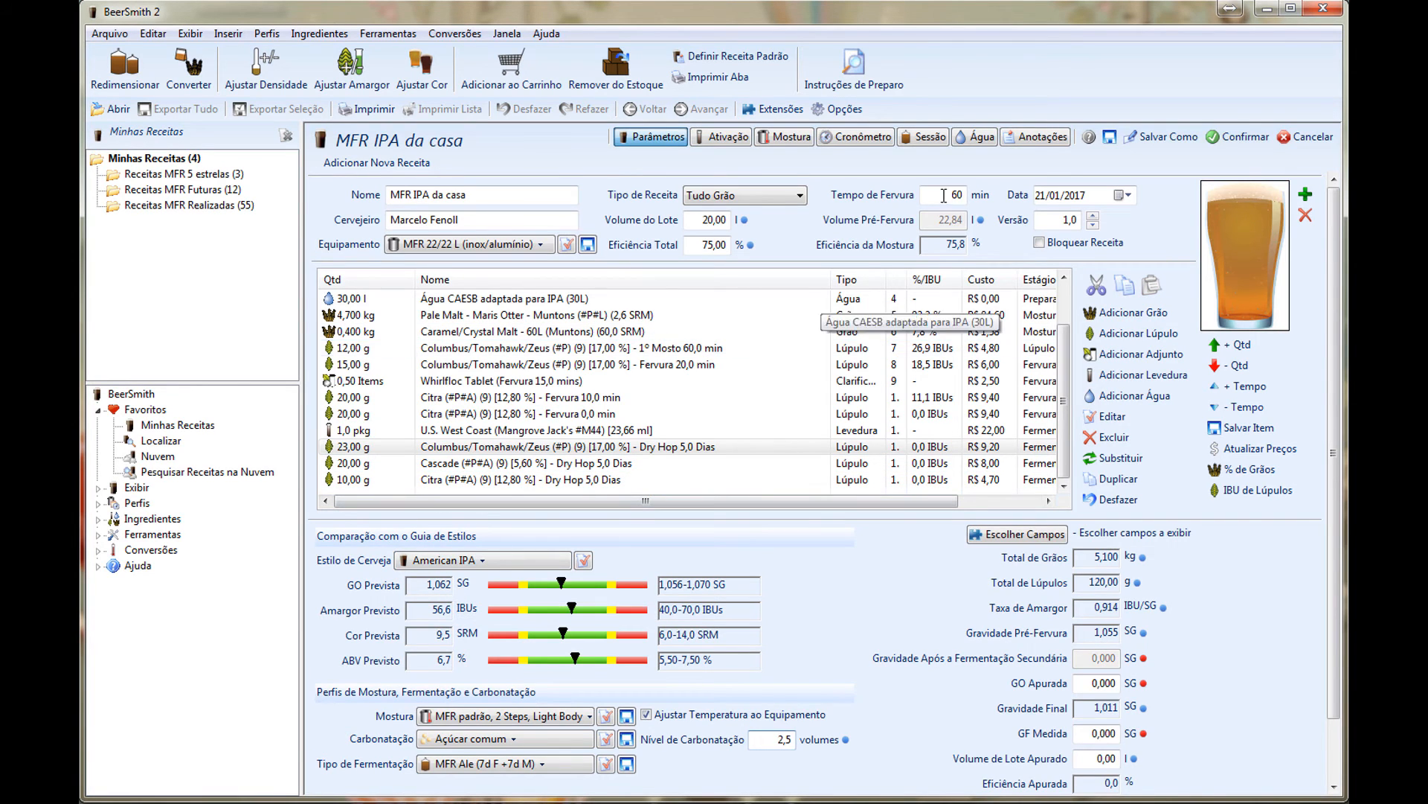
click(726, 139)
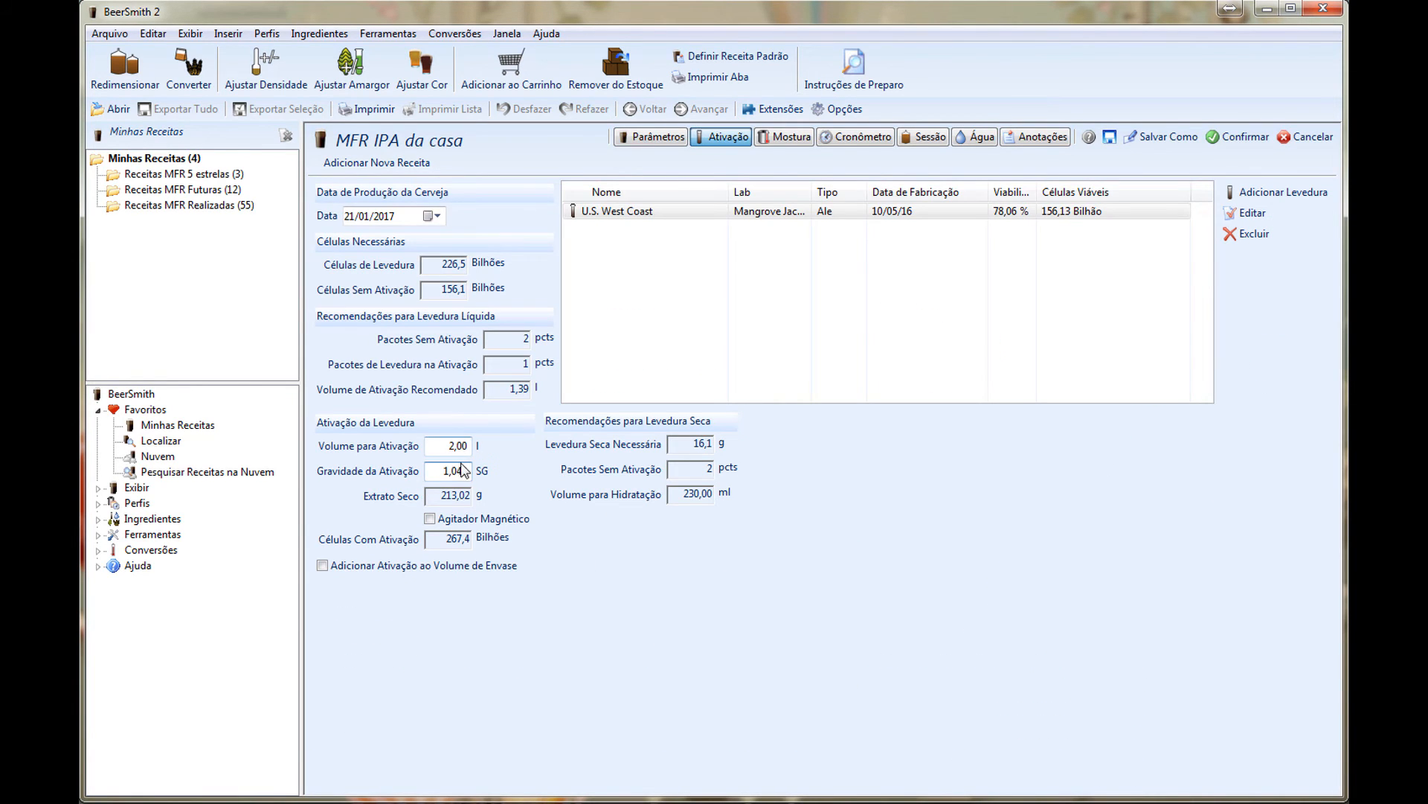
drag(456, 471, 468, 470)
text(60)
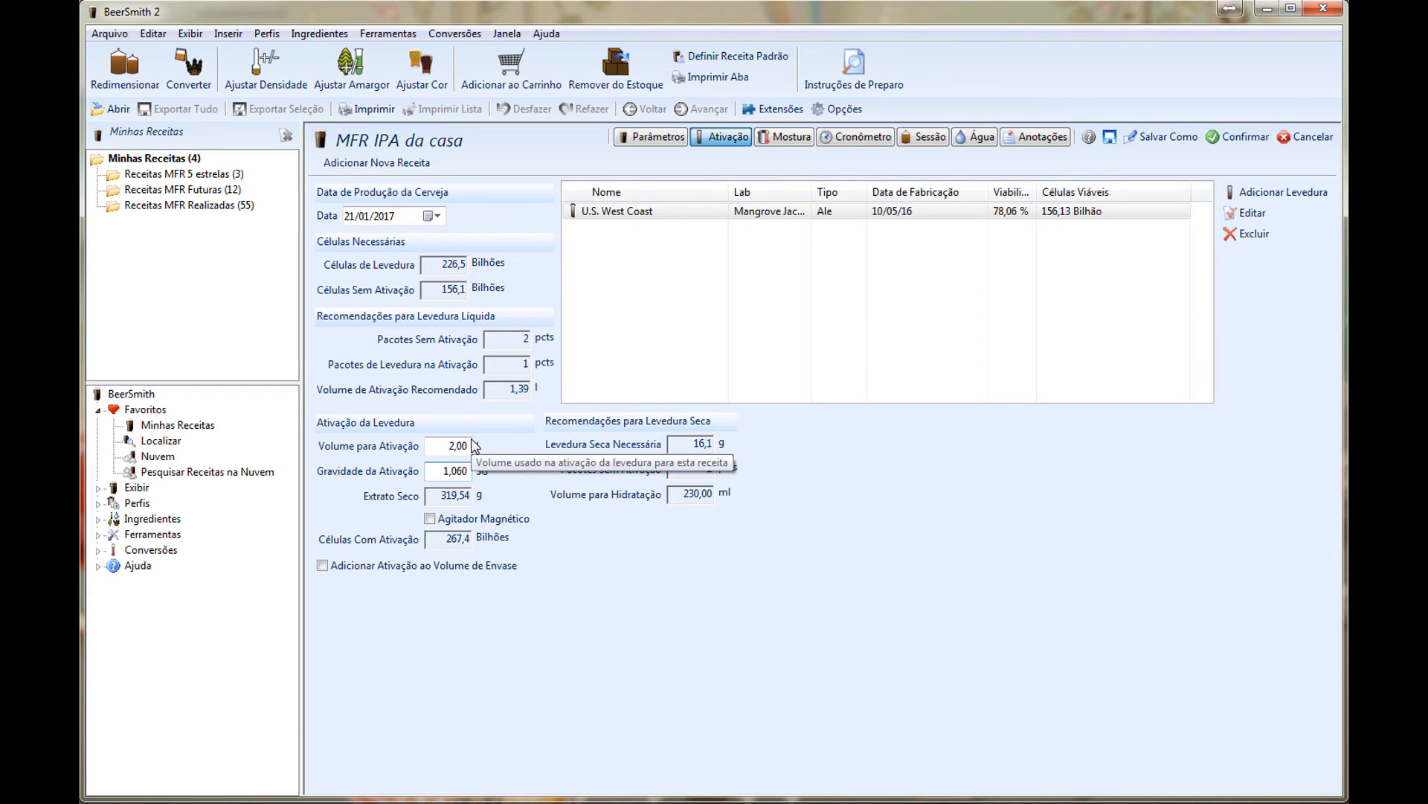
click(442, 472)
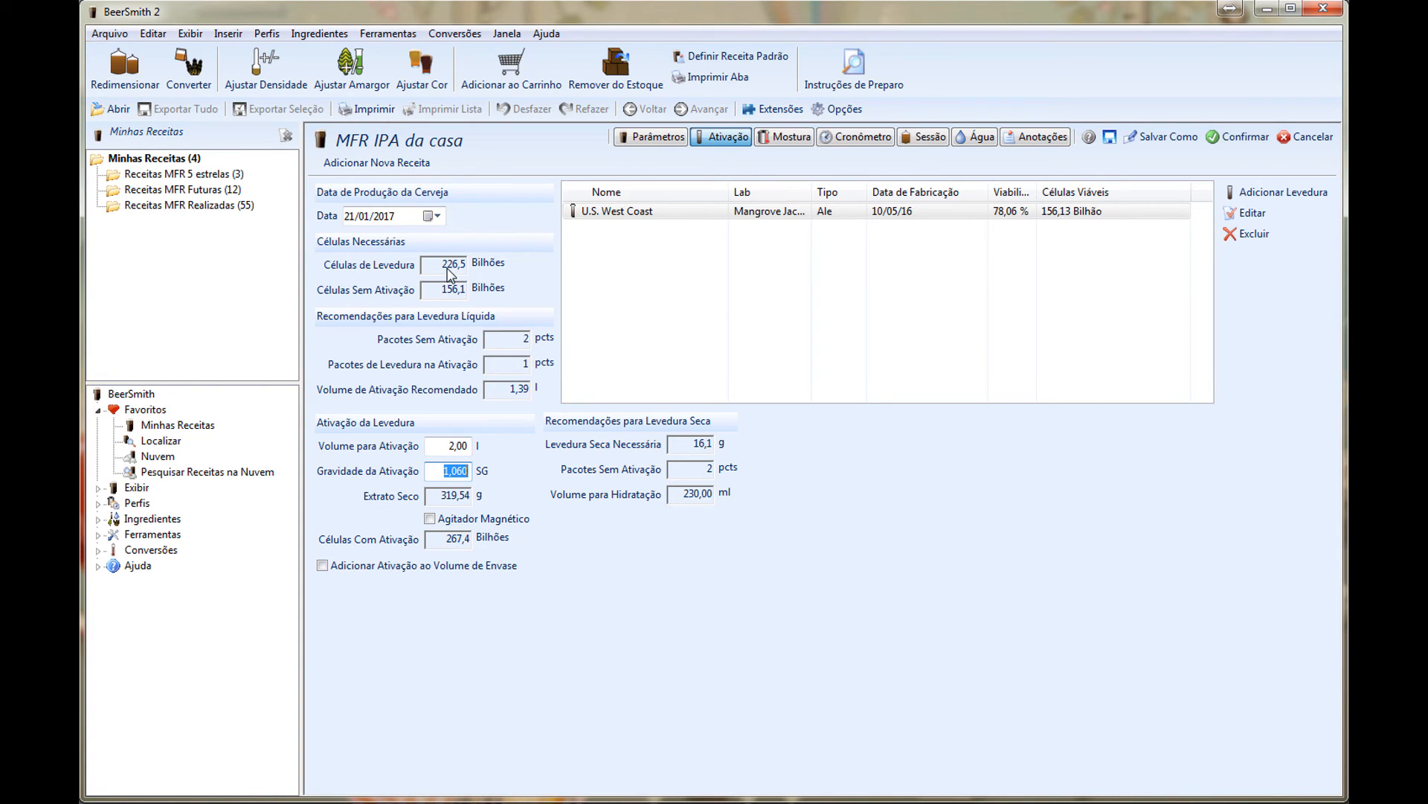
Enable the magnetic stirrer (Agitador Magnético) for the starter and set the starter volume to 1,5 l.
click(430, 519)
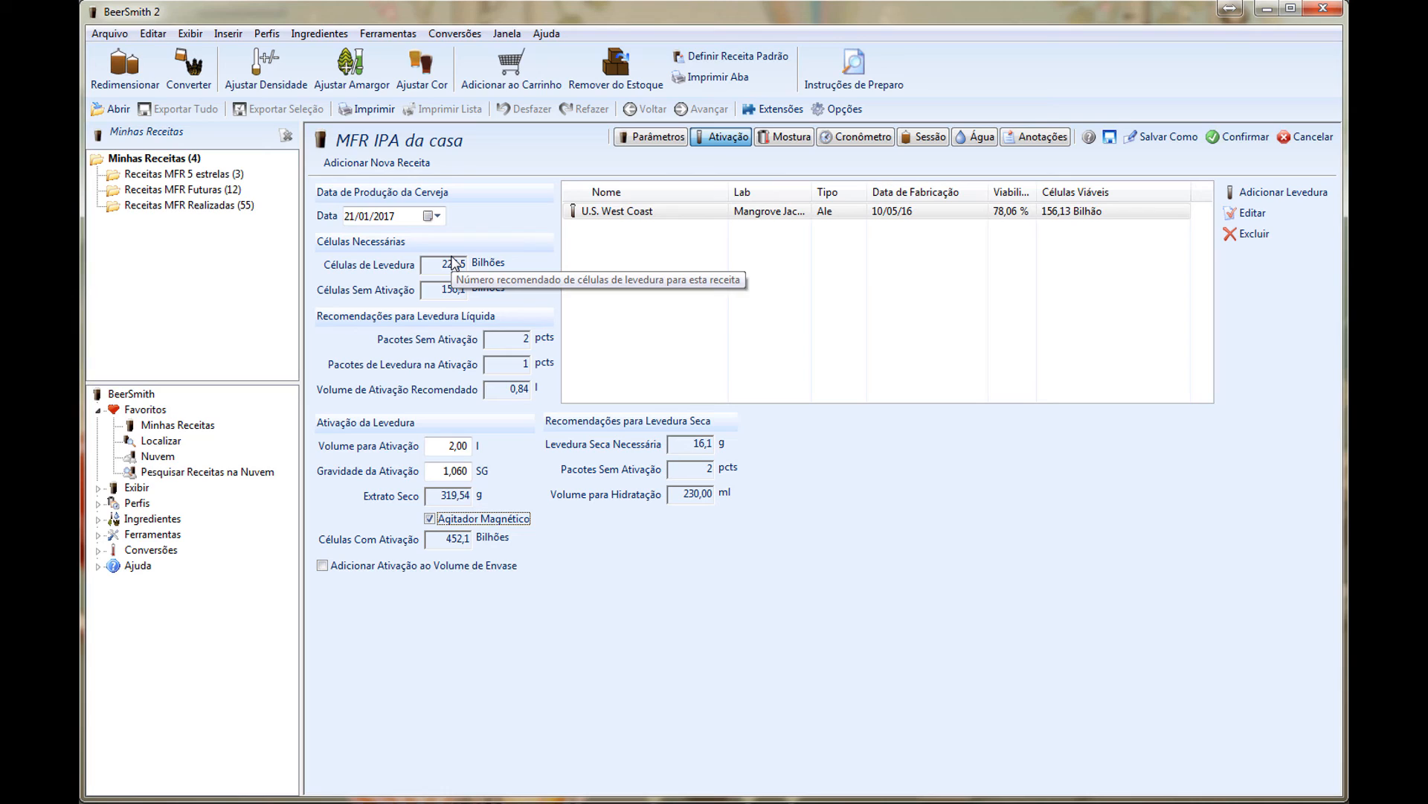
double_click(449, 445)
text(1)
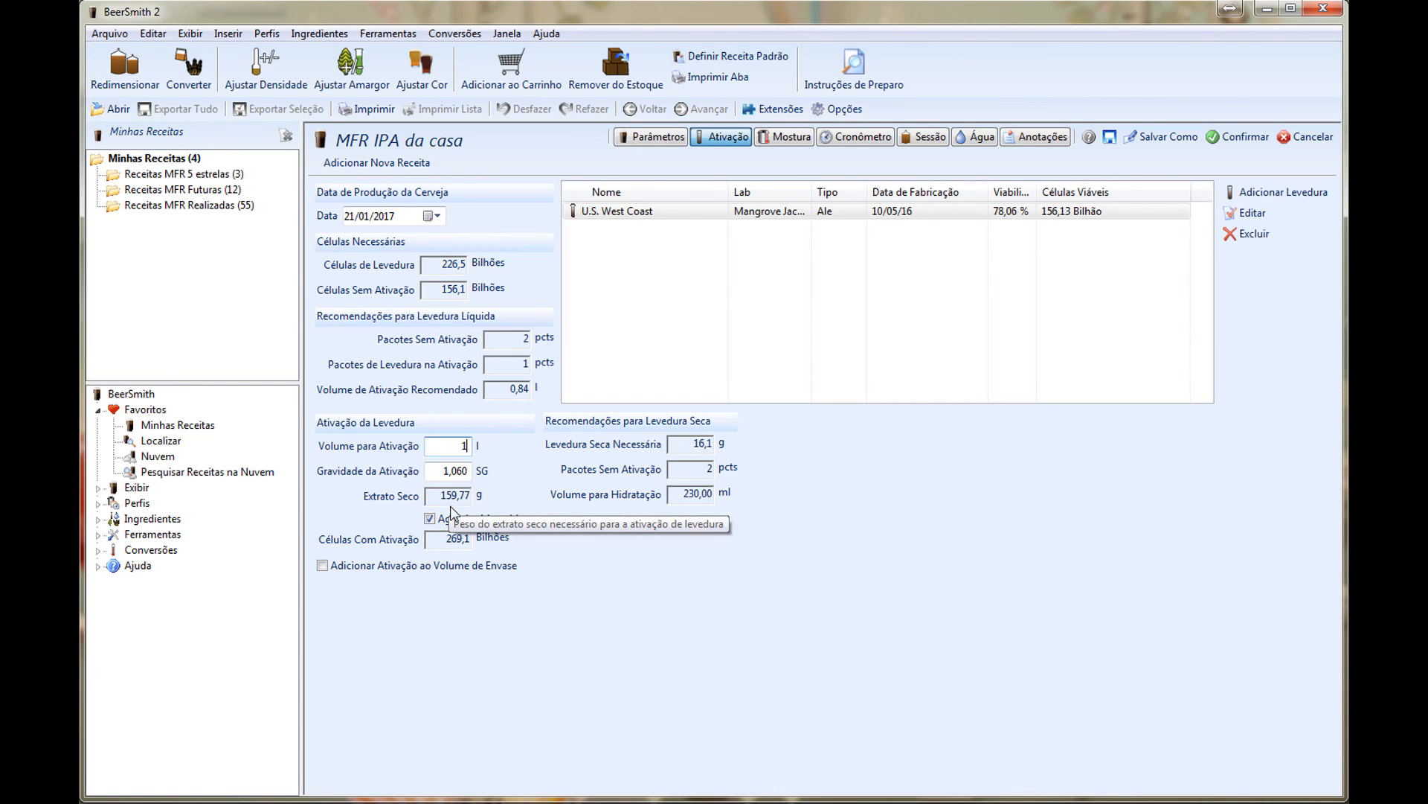
text(.5)
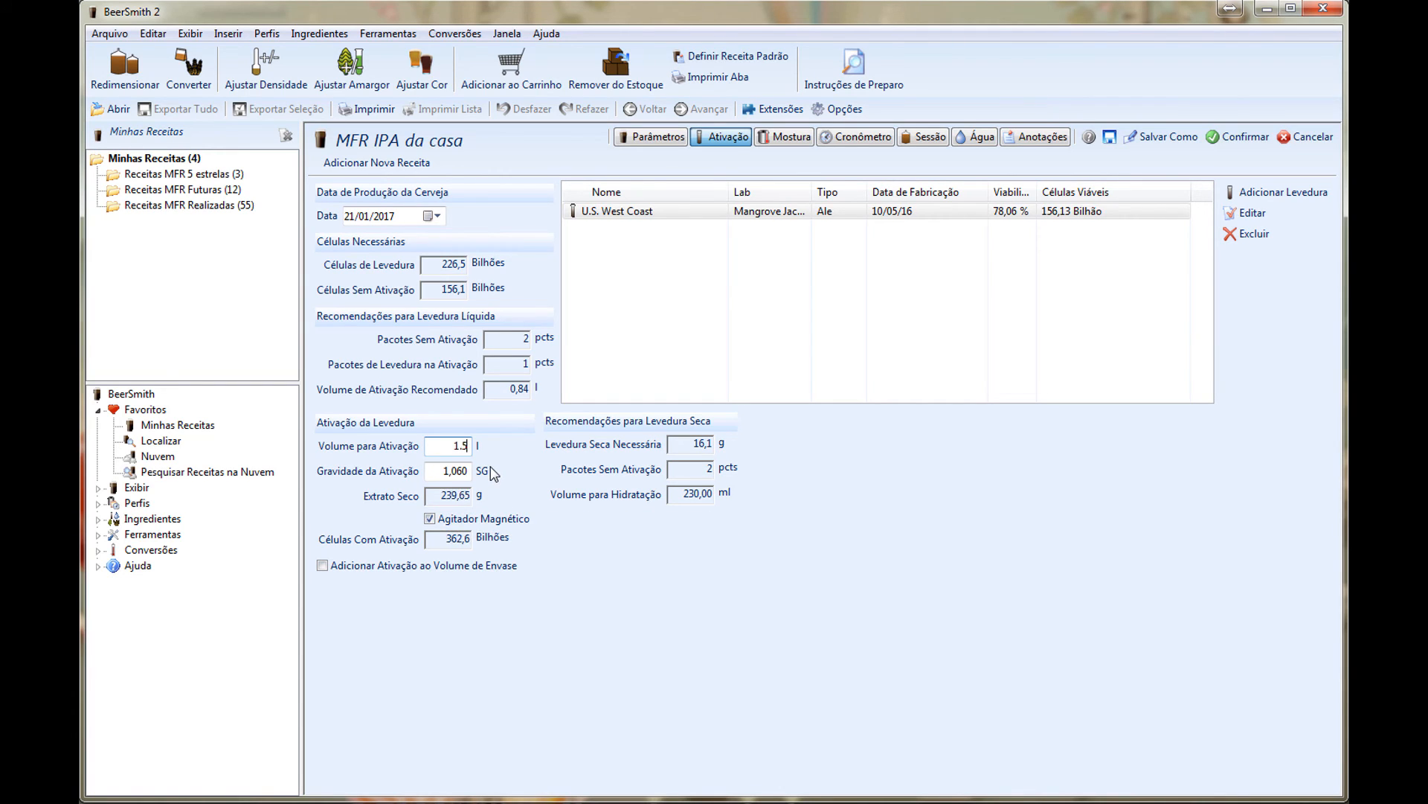
click(456, 470)
Try including the starter volume in the bottling volume, and turn that option off again.
click(323, 566)
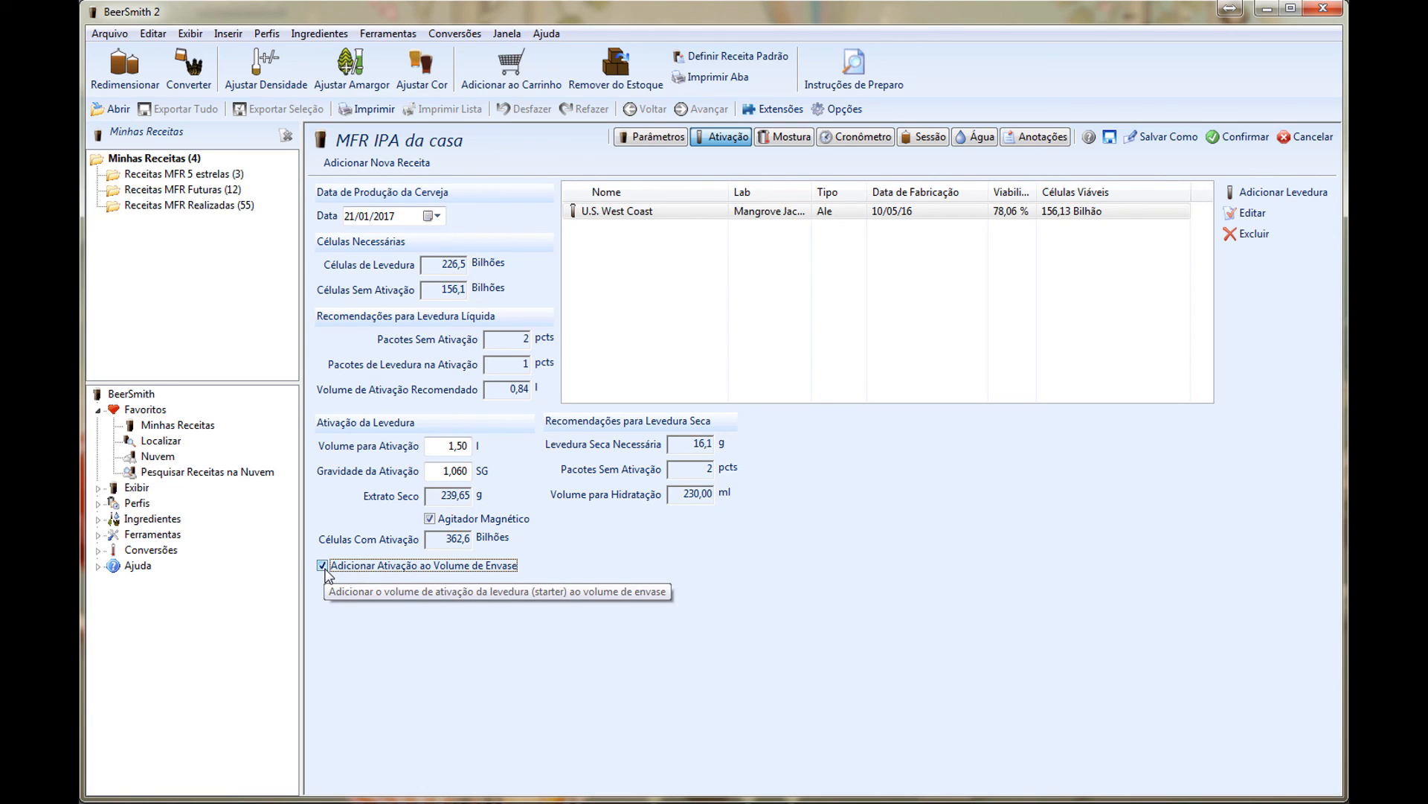
click(401, 570)
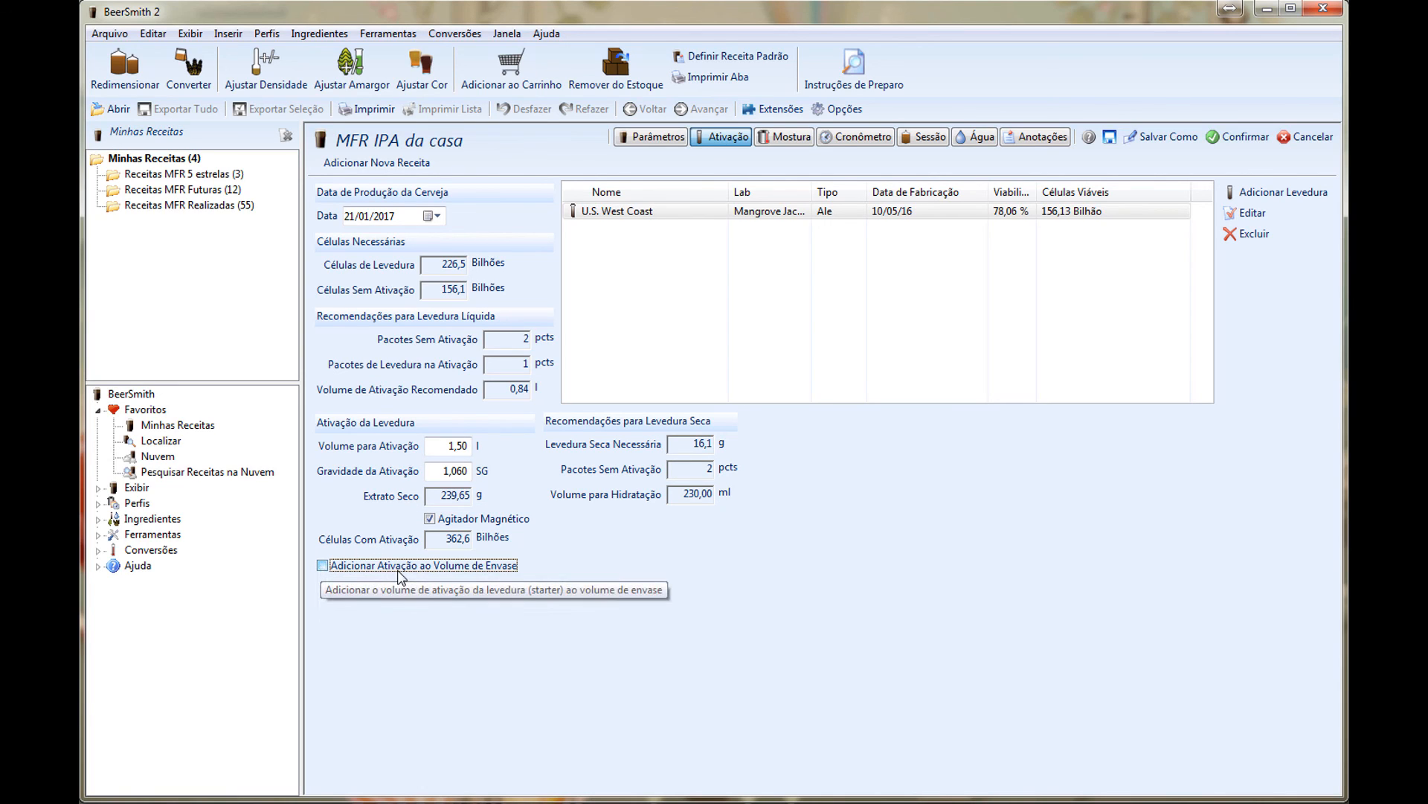